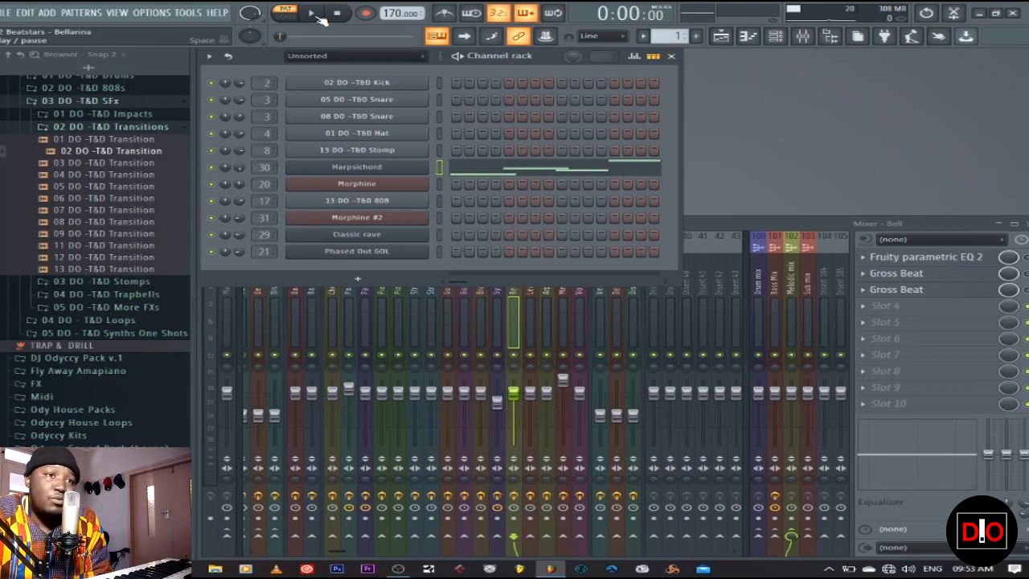
Play the Harpsichord pattern with the mixer in front, and stop it
{"action": "left_click", "coordinate": [315, 15]}
{"action": "left_click", "coordinate": [779, 227]}
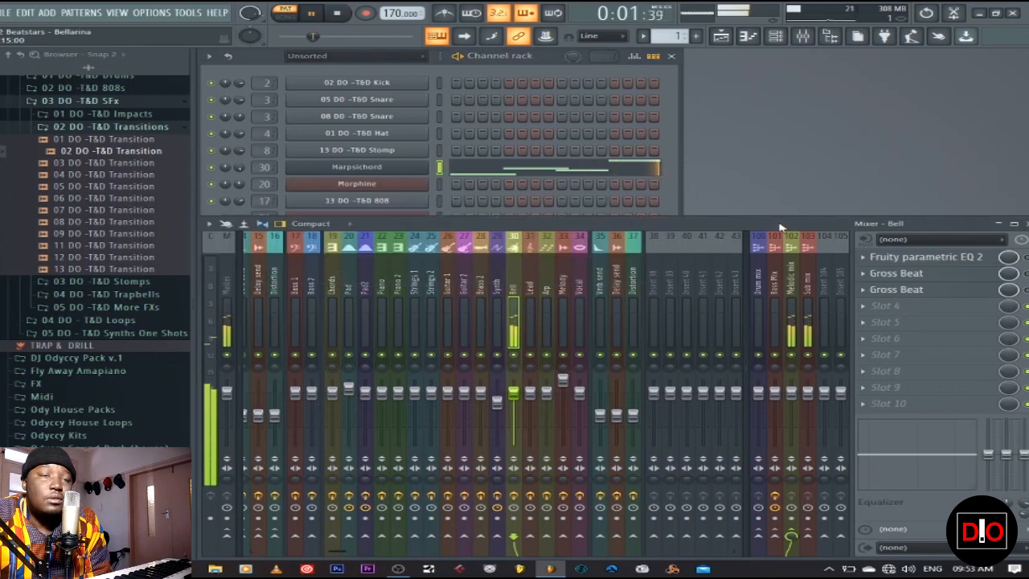
{"action": "left_click", "coordinate": [338, 14]}
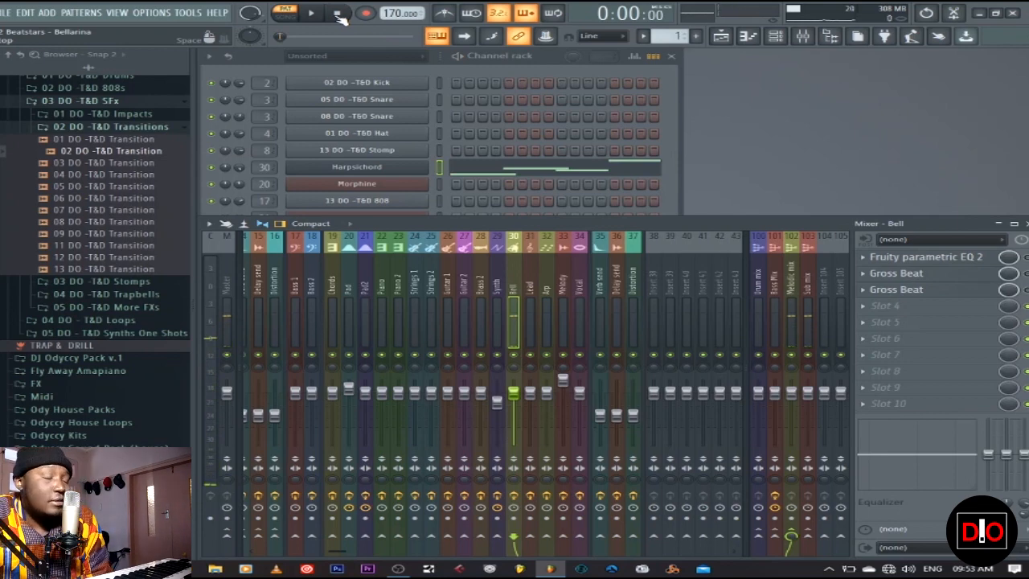
Open the Harpsichord's notes in the piano roll, play through them, and stop playback
{"action": "left_click", "coordinate": [581, 168]}
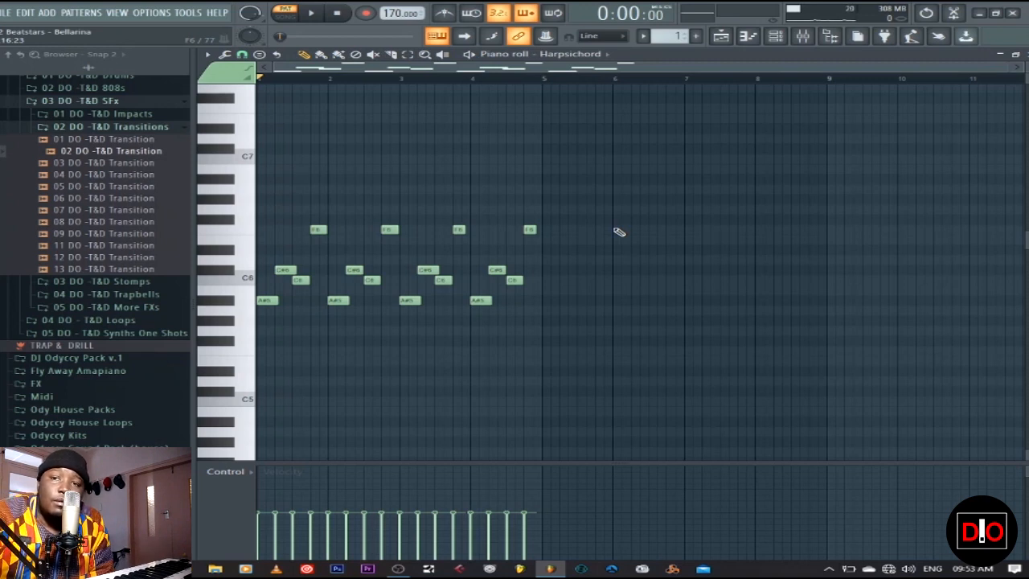
{"action": "key", "text": "space"}
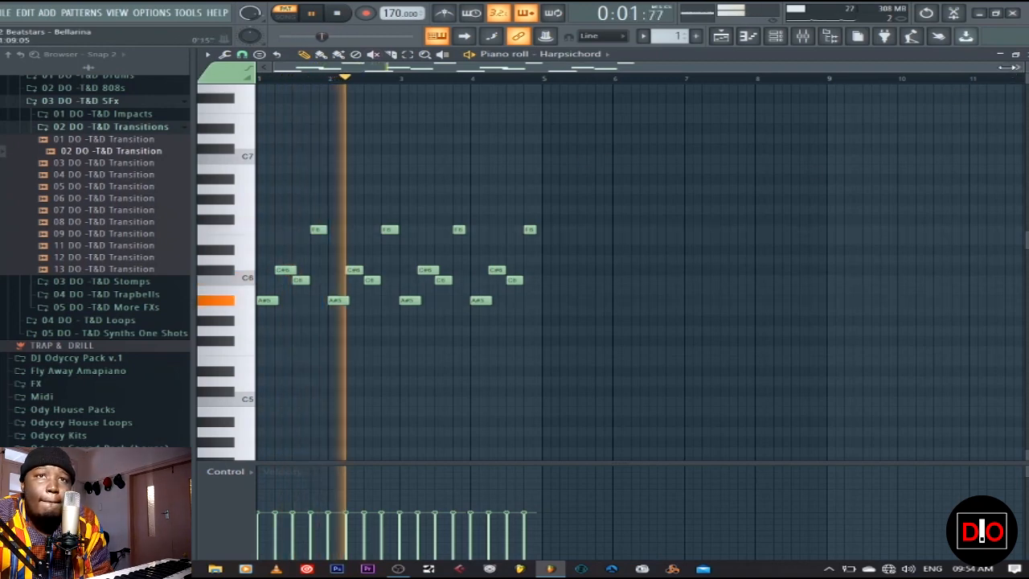
{"action": "left_click_drag", "start_coordinate": [1017, 67], "coordinate": [861, 67]}
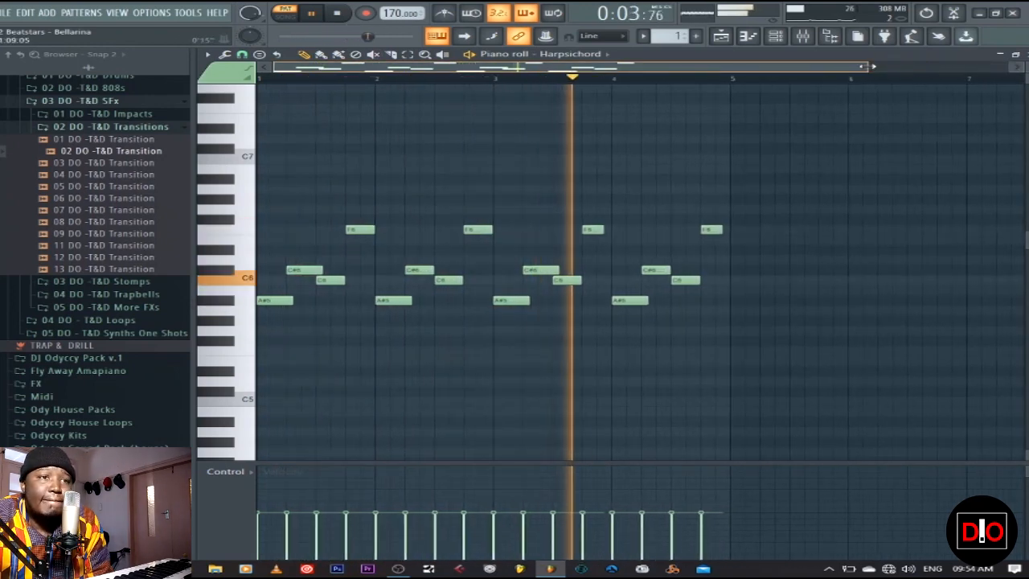
{"action": "left_click", "coordinate": [337, 14]}
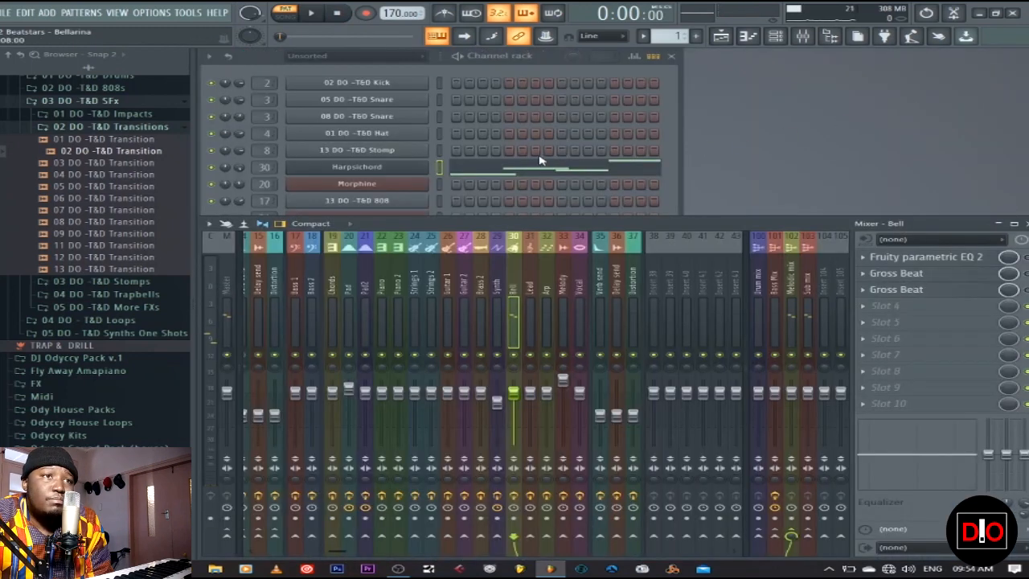
Open the Bell track's Fruity parametric EQ 2, widen its high-pass and low-pass bands to the ends of the spectrum, and audition the melody
{"action": "left_click", "coordinate": [922, 257]}
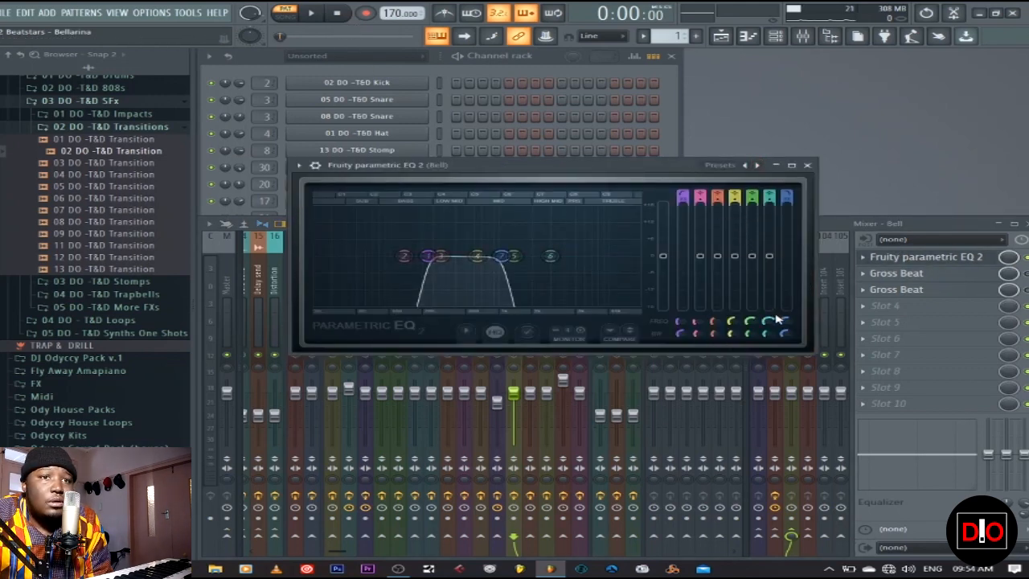
{"action": "left_click_drag", "start_coordinate": [502, 256], "coordinate": [563, 256]}
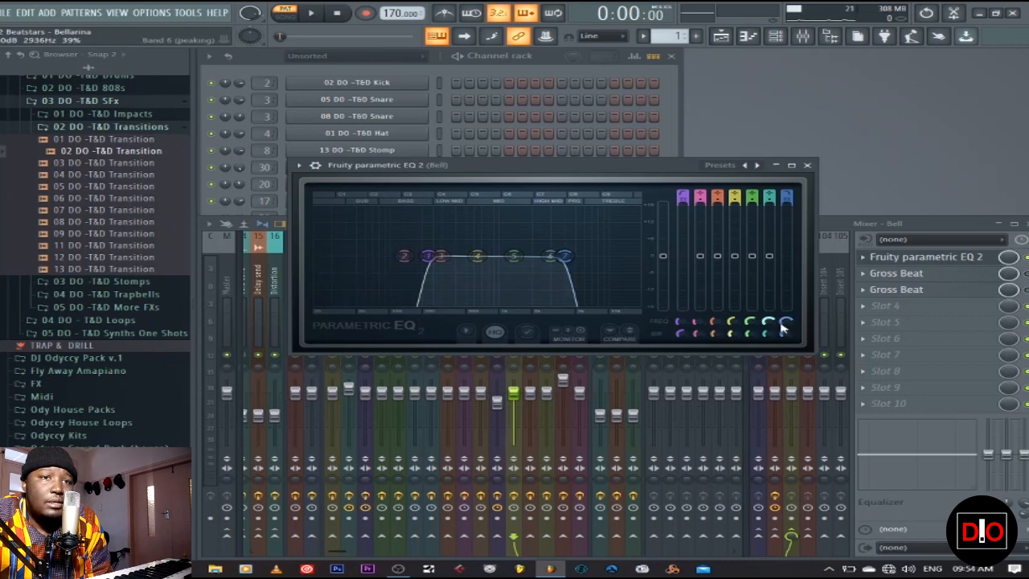
{"action": "scroll", "coordinate": [783, 322], "scroll_direction": "up", "scroll_amount": 5}
{"action": "scroll", "coordinate": [679, 322], "scroll_direction": "down", "scroll_amount": 8}
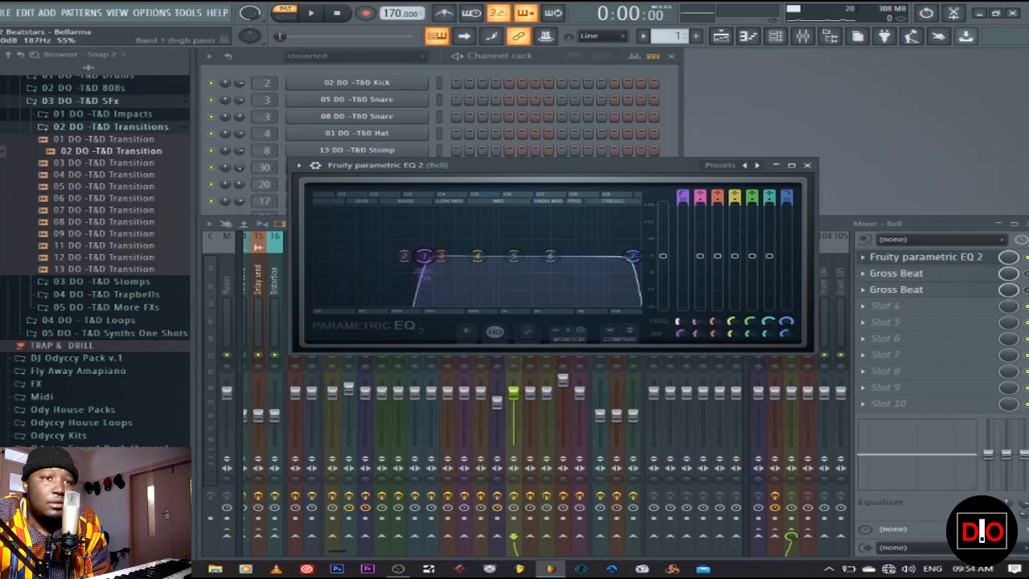
{"action": "left_click", "coordinate": [310, 14]}
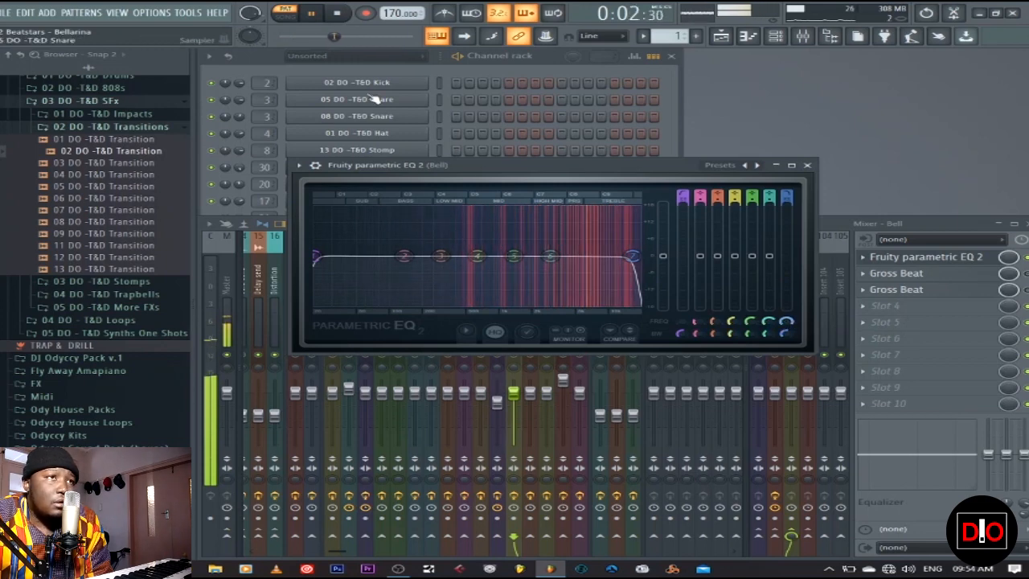
{"action": "key", "text": "space"}
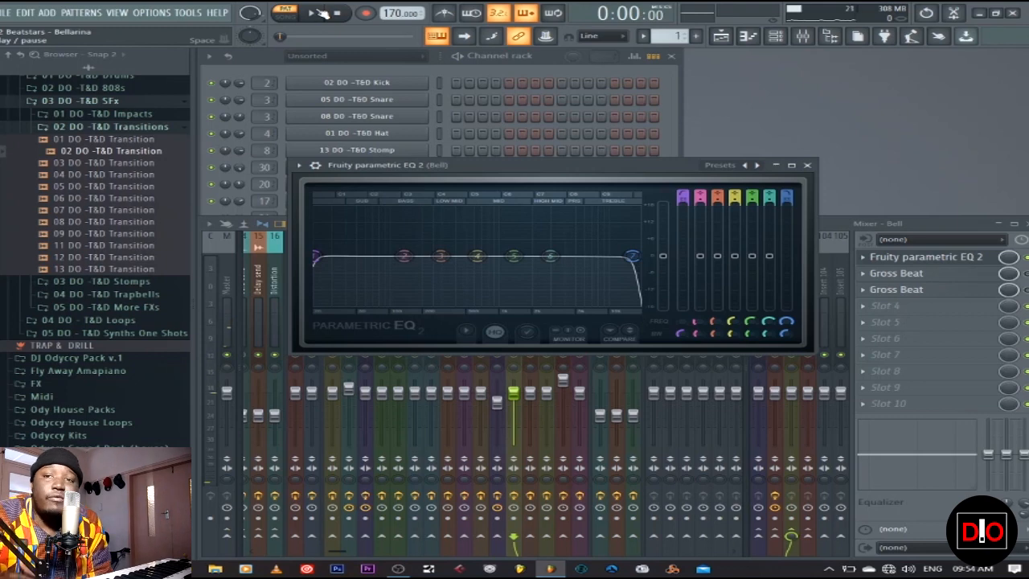
While the pattern plays, narrow the EQ by lowering the low-pass to around band 6 and raising the high-pass to around band 3
{"action": "left_click", "coordinate": [322, 15]}
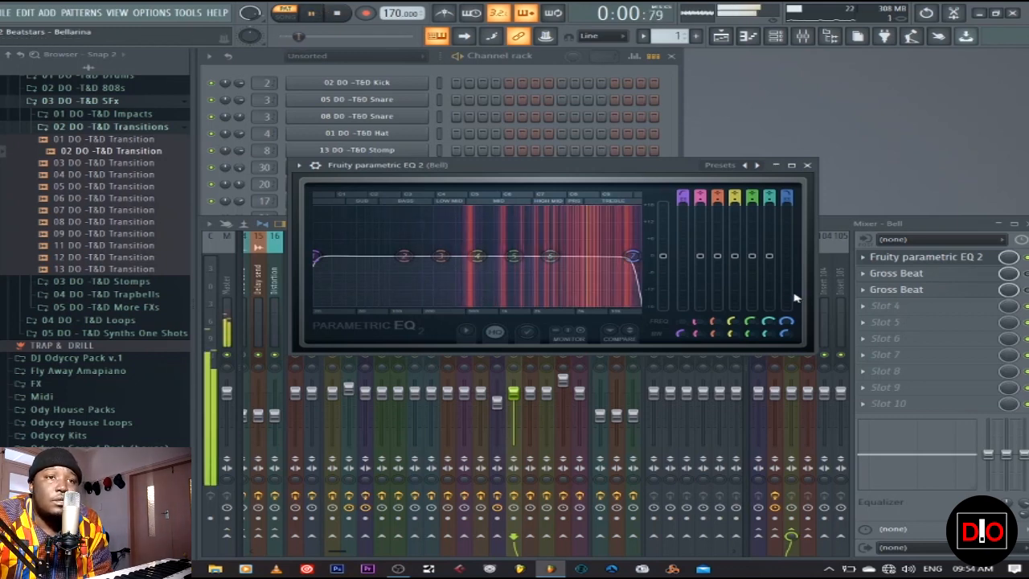
{"action": "left_click_drag", "start_coordinate": [628, 255], "coordinate": [567, 256]}
{"action": "left_click_drag", "start_coordinate": [787, 322], "coordinate": [787, 329]}
{"action": "left_click_drag", "start_coordinate": [678, 321], "coordinate": [678, 283]}
{"action": "left_click_drag", "start_coordinate": [792, 326], "coordinate": [792, 330]}
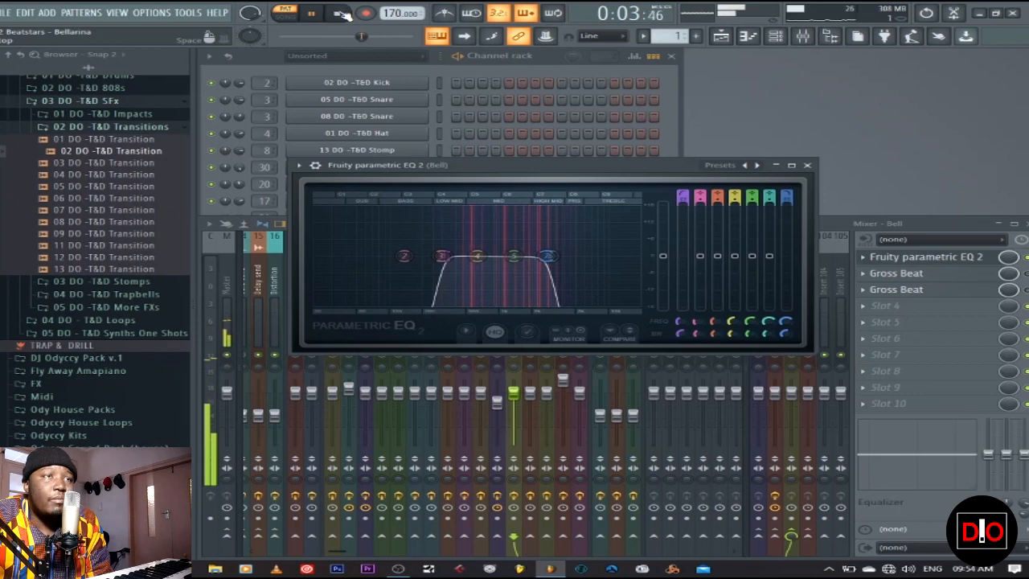
{"action": "left_click", "coordinate": [339, 13]}
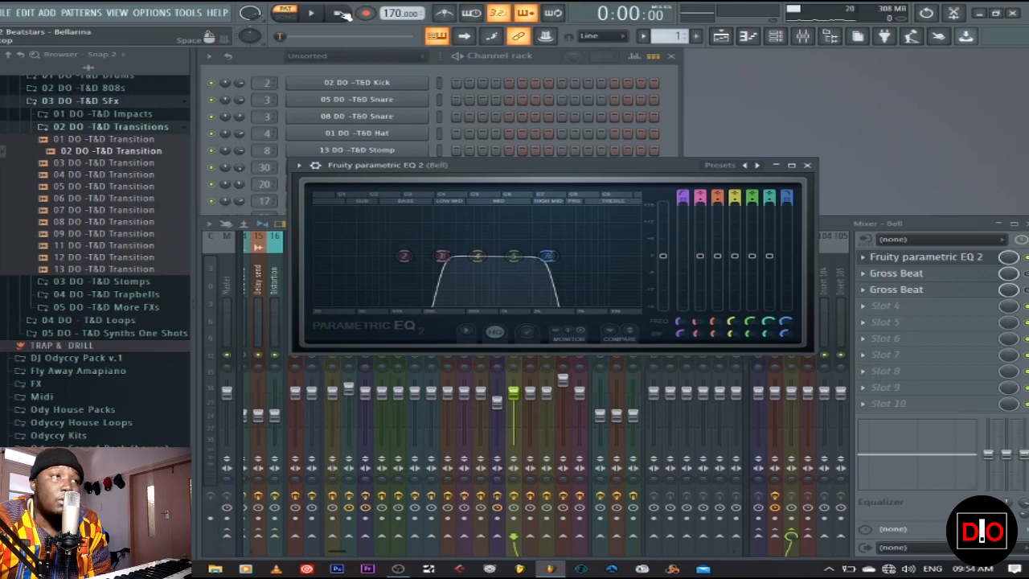
Close the EQ and play the filtered melody once
{"action": "left_click", "coordinate": [807, 164]}
{"action": "left_click", "coordinate": [314, 14]}
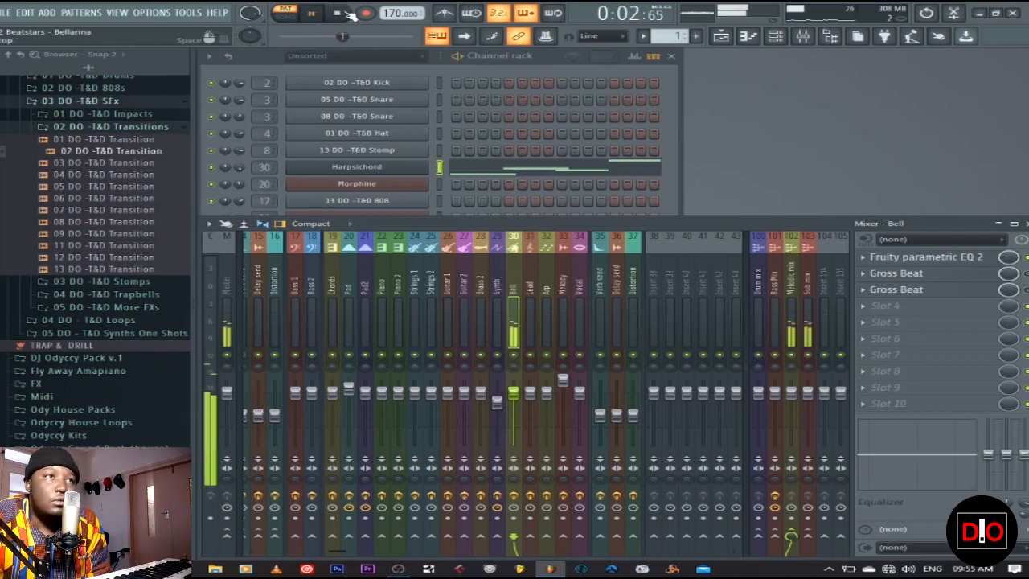
{"action": "left_click", "coordinate": [341, 14]}
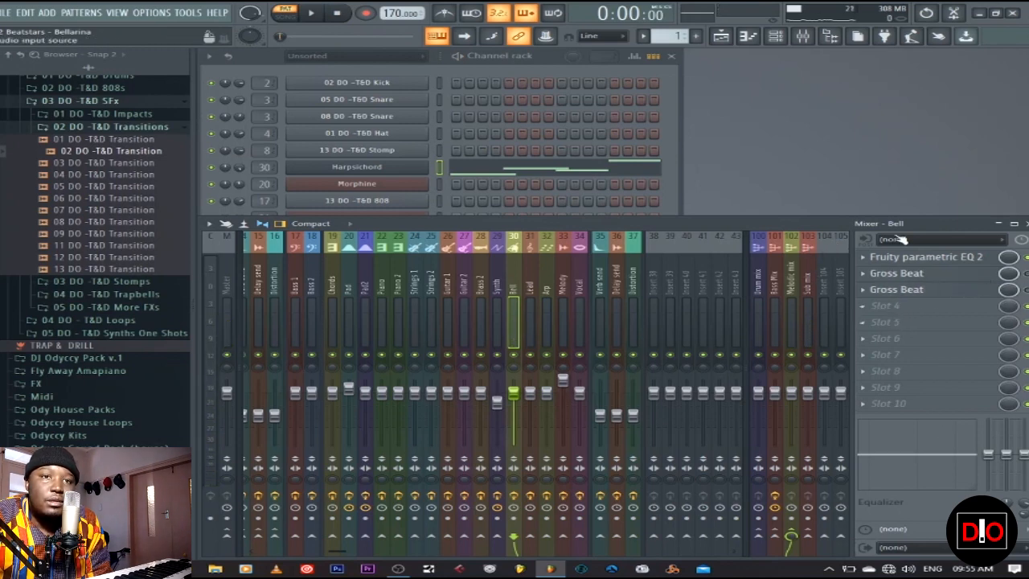
Add Gross Beat to slot 5 of the Bell track and choose 1/2 Speed from its Momentary preset
{"action": "left_click", "coordinate": [876, 328]}
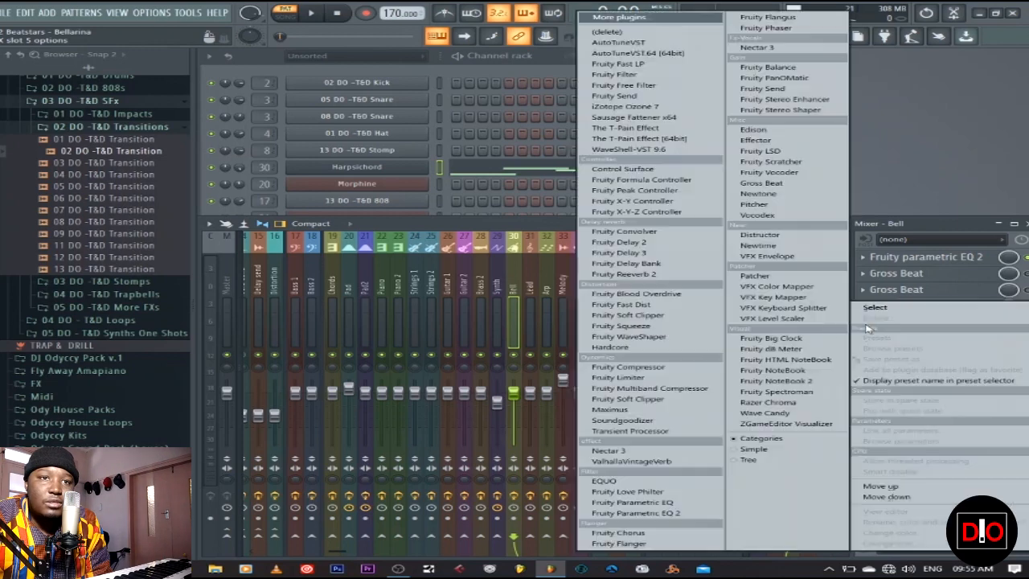
{"action": "left_click", "coordinate": [759, 187]}
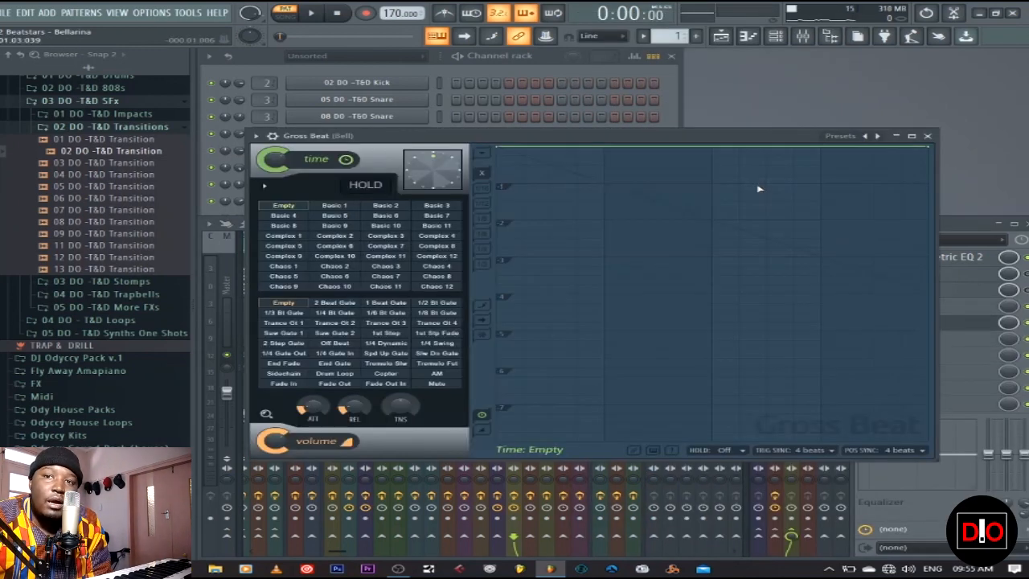
{"action": "left_click", "coordinate": [877, 138]}
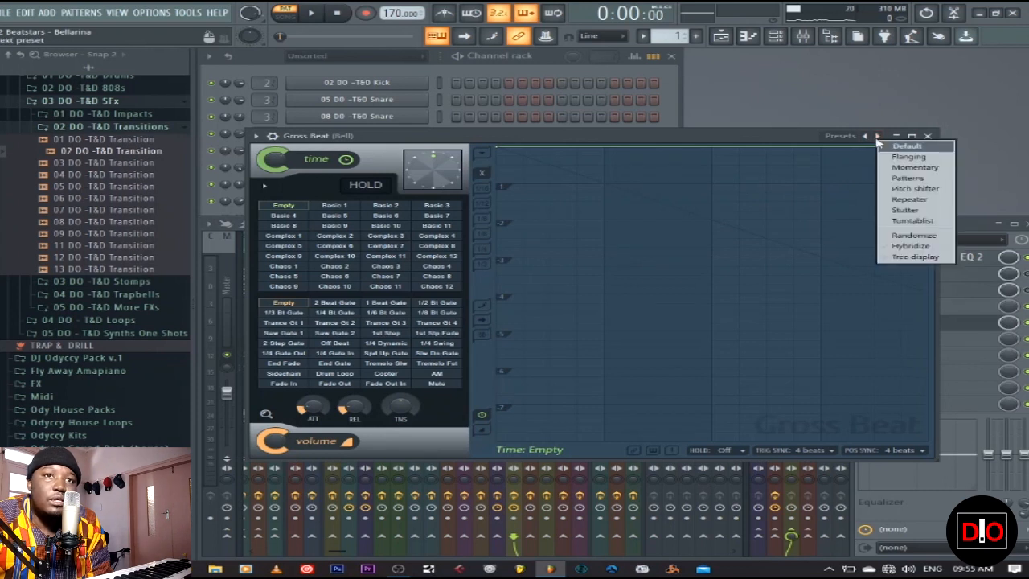
{"action": "left_click", "coordinate": [929, 169]}
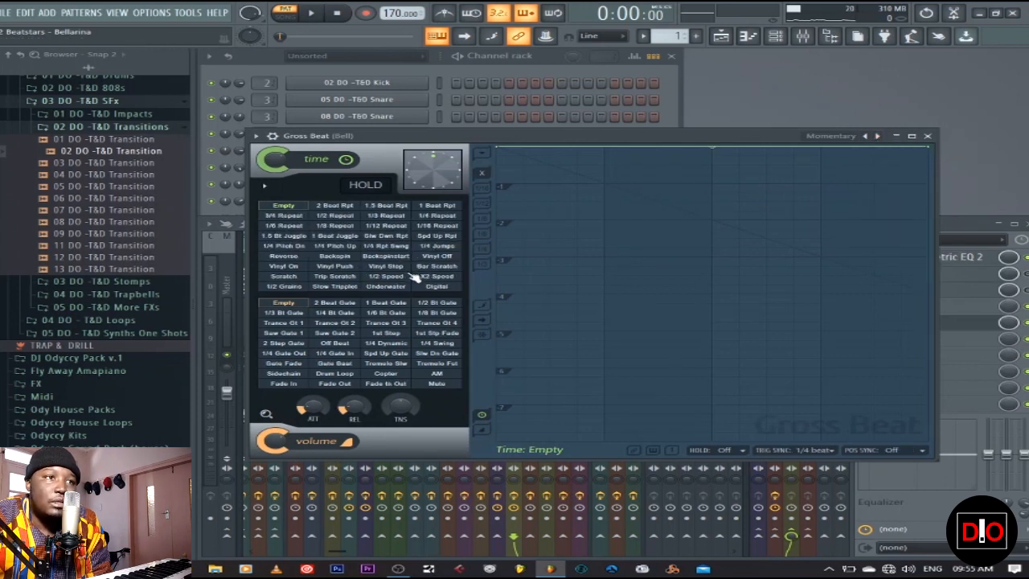
{"action": "left_click", "coordinate": [387, 278]}
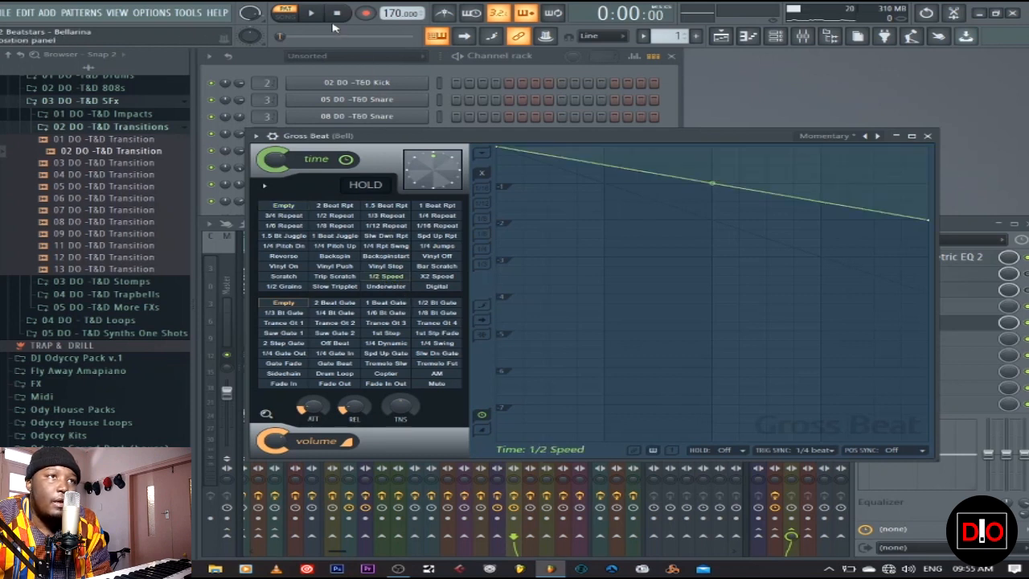
Audition the half-speed melody and reduce the Gross Beat time mix to about 77%
{"action": "left_click", "coordinate": [312, 14]}
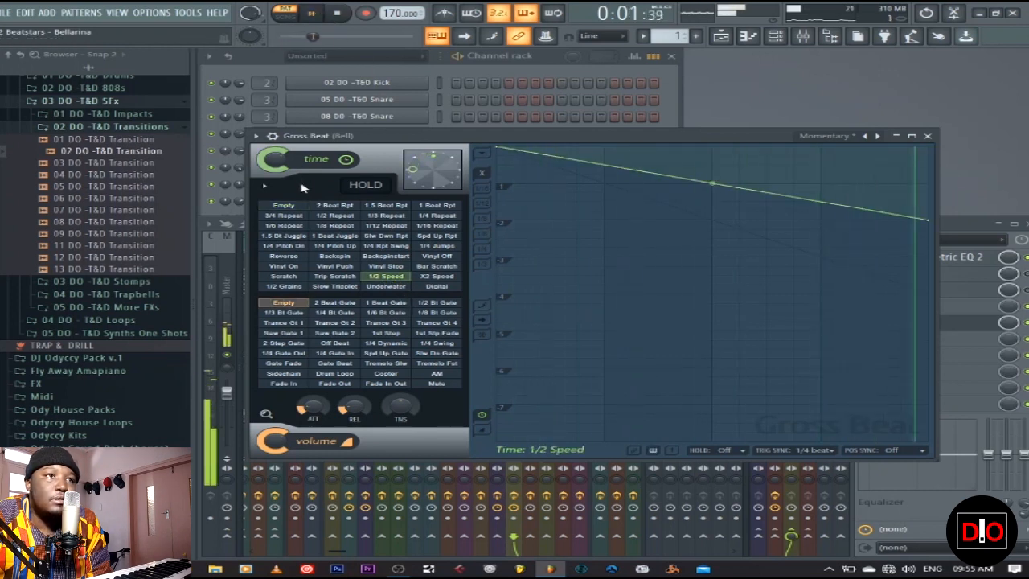
{"action": "left_click", "coordinate": [339, 14]}
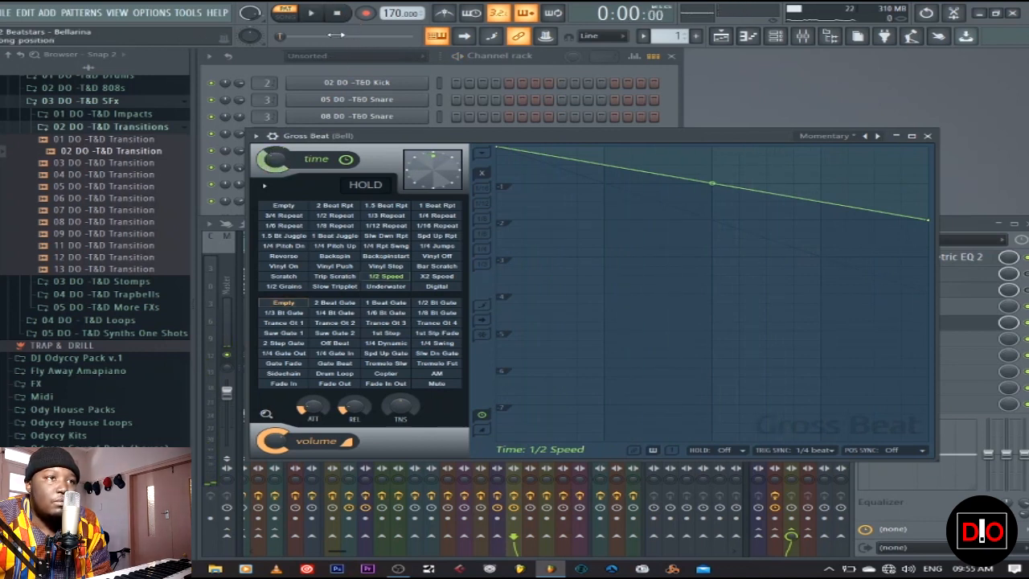
{"action": "key", "text": "space"}
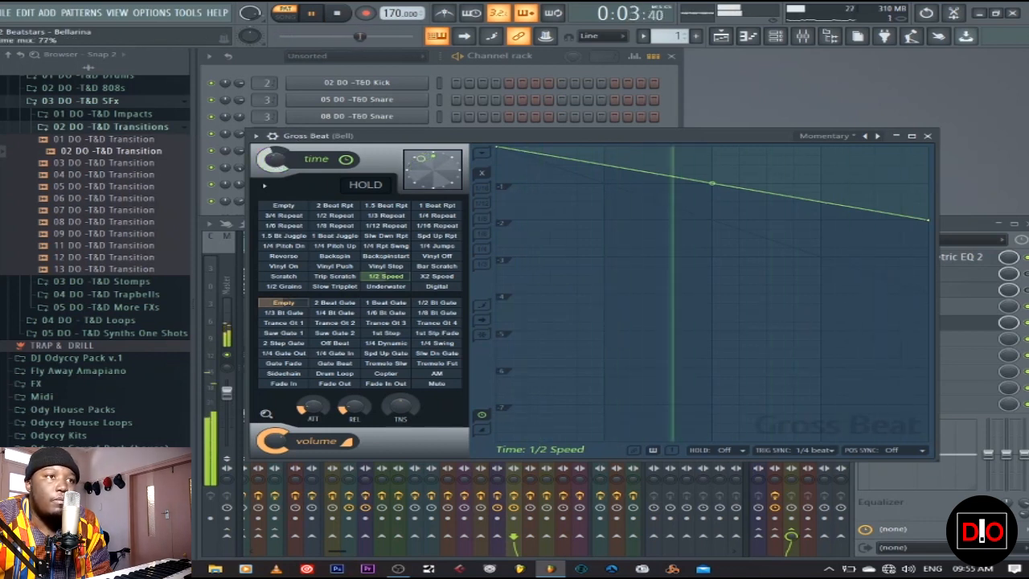
{"action": "left_click", "coordinate": [338, 13]}
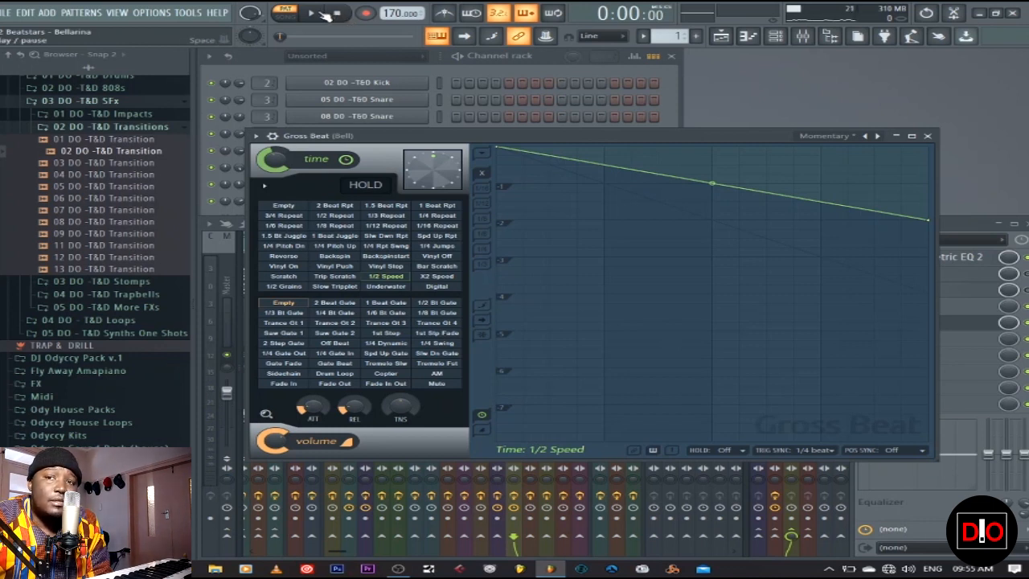
Replay the pattern while adjusting the Gross Beat time mix to about 89%, and stop playback
{"action": "left_click", "coordinate": [322, 13]}
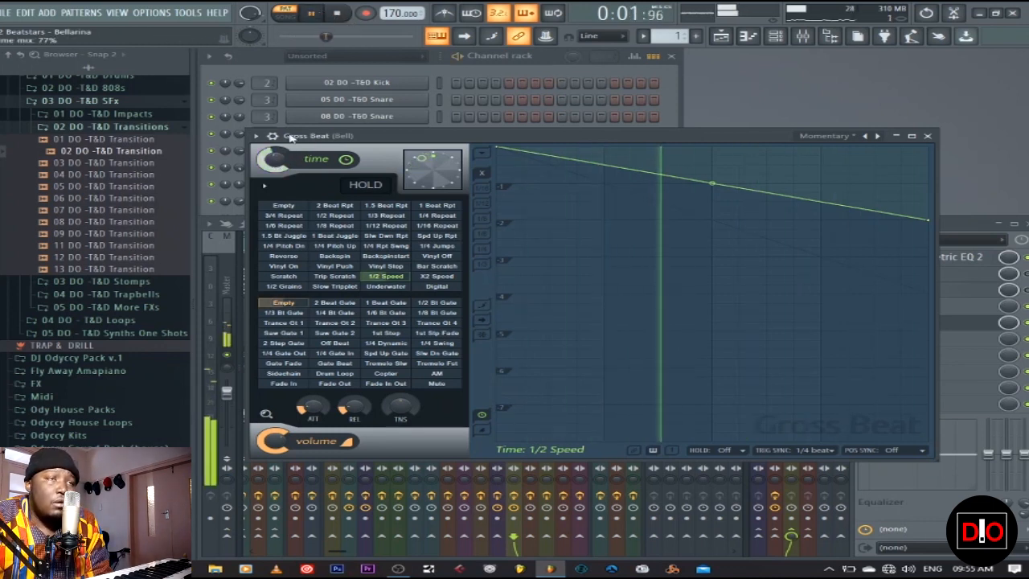
{"action": "key", "text": "space"}
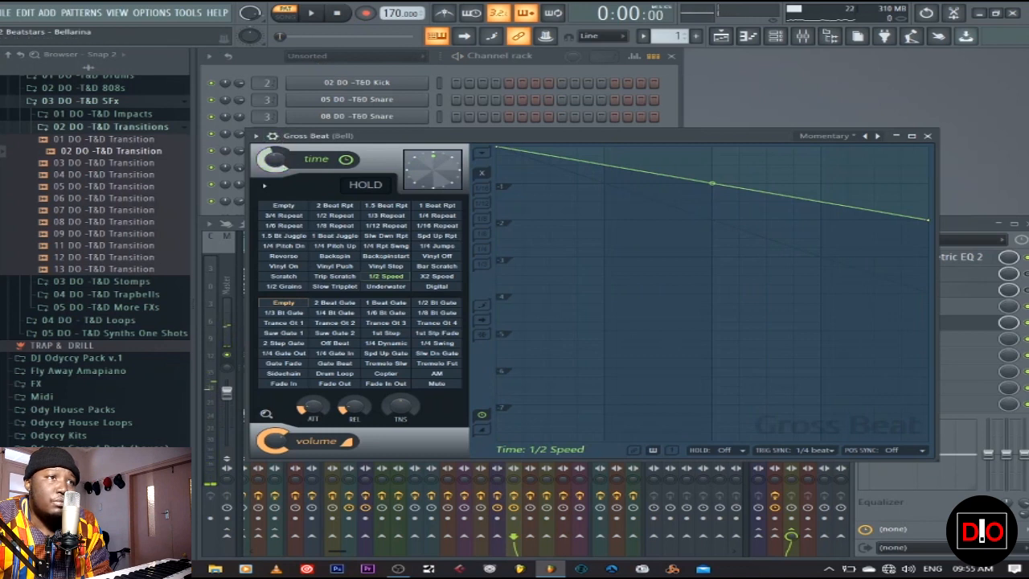
{"action": "key", "text": "space"}
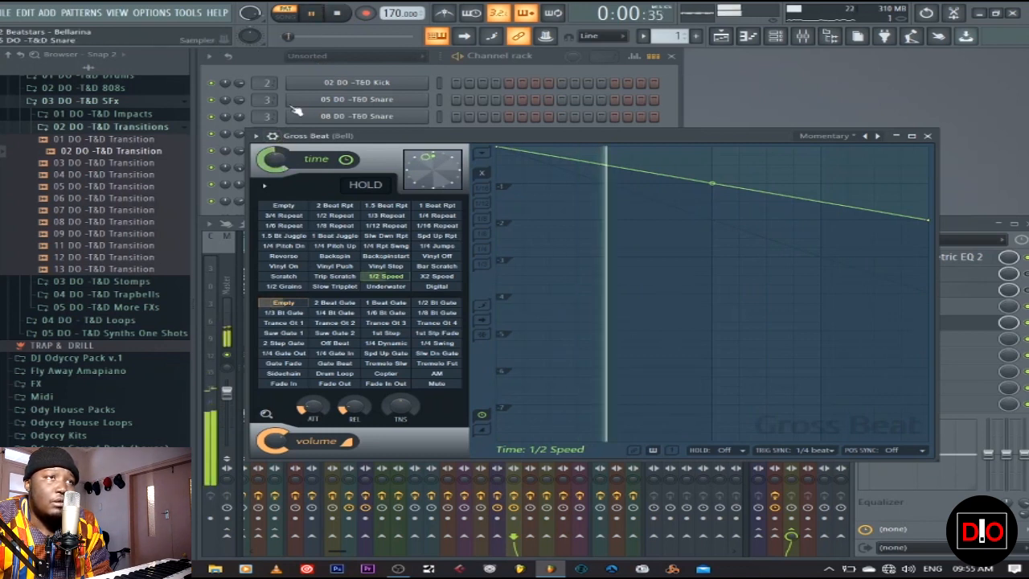
{"action": "left_click_drag", "start_coordinate": [426, 156], "coordinate": [415, 162]}
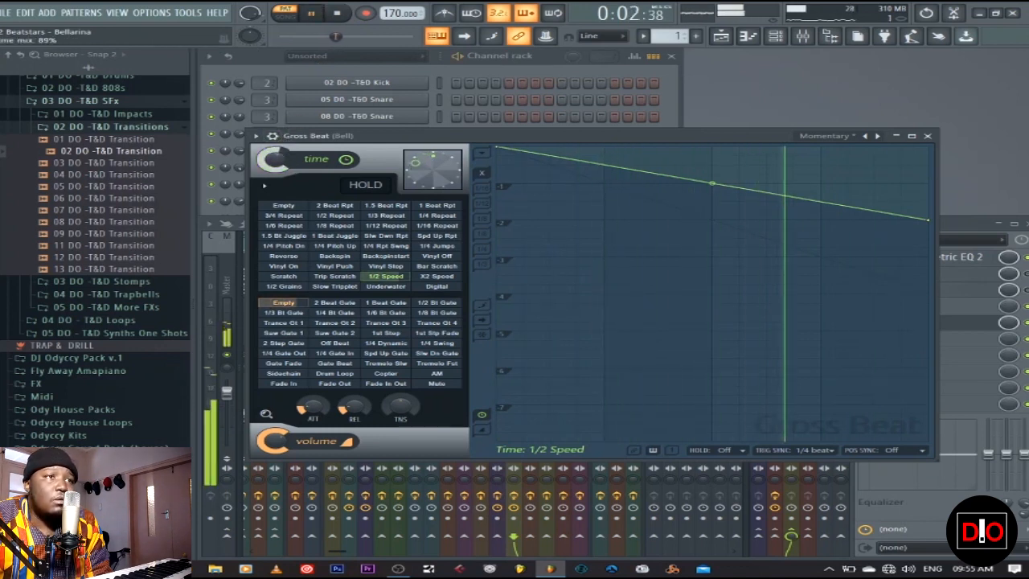
{"action": "left_click_drag", "start_coordinate": [430, 156], "coordinate": [412, 167]}
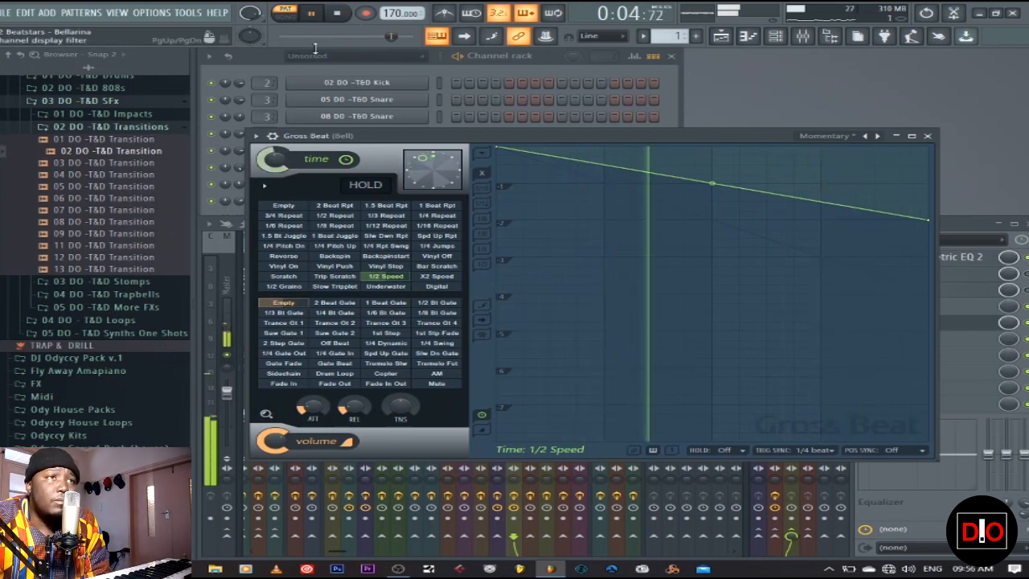
{"action": "key", "text": "space"}
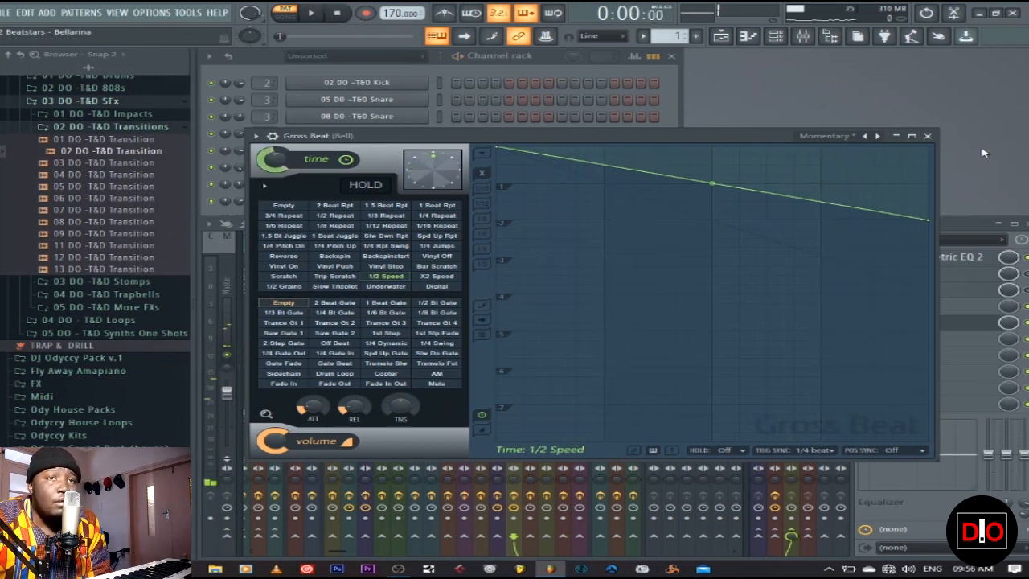
Close the Gross Beat window and add another Gross Beat to slot 6 of the Bell track
{"action": "left_click", "coordinate": [929, 136]}
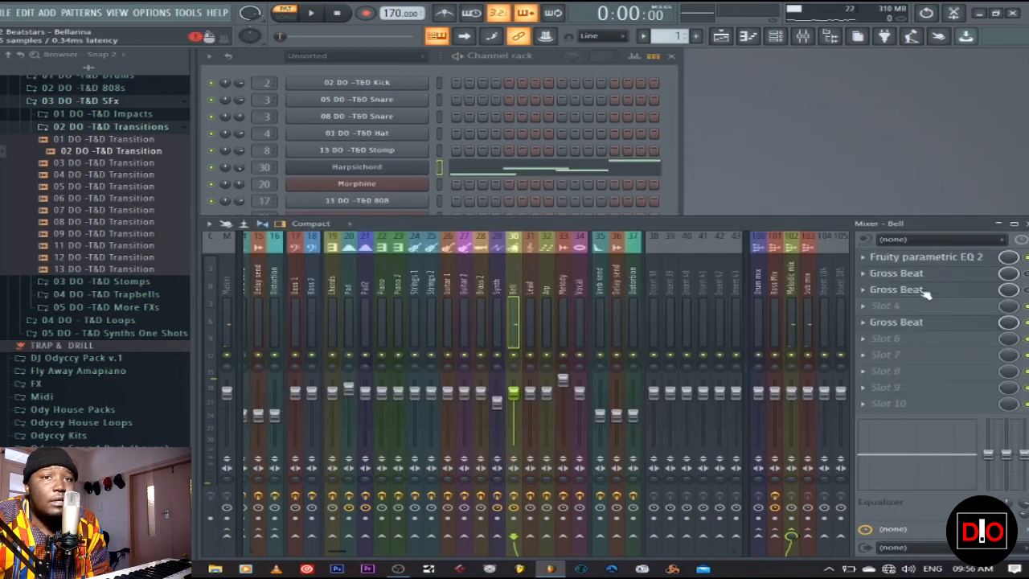
{"action": "left_click", "coordinate": [880, 343]}
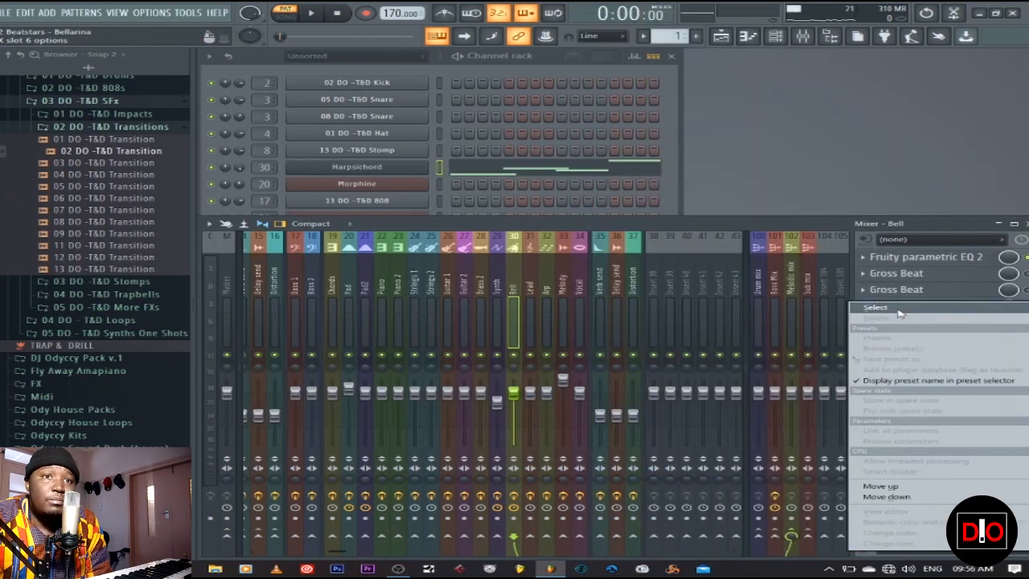
{"action": "mouse_move", "coordinate": [899, 314]}
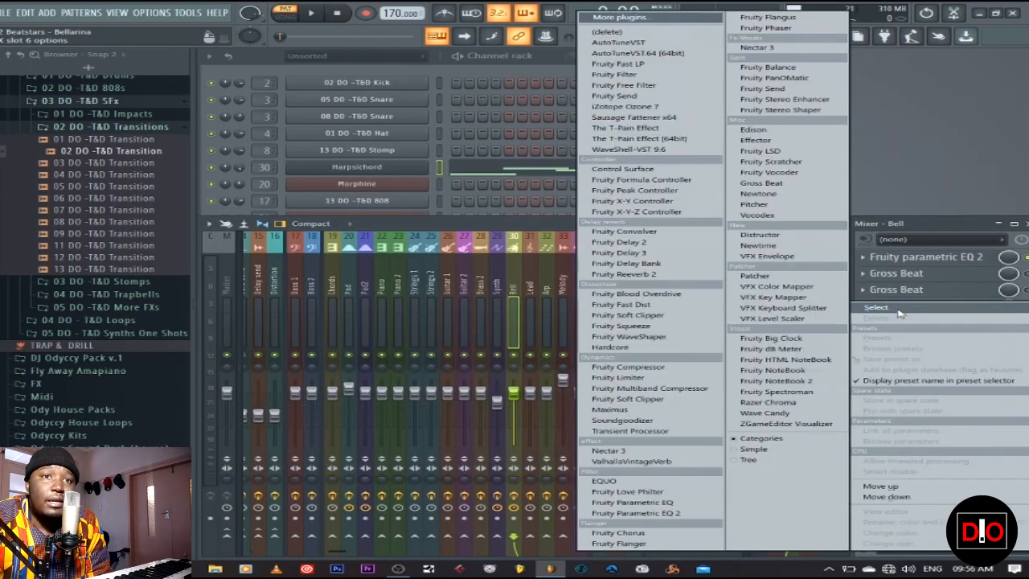
{"action": "left_click", "coordinate": [764, 183]}
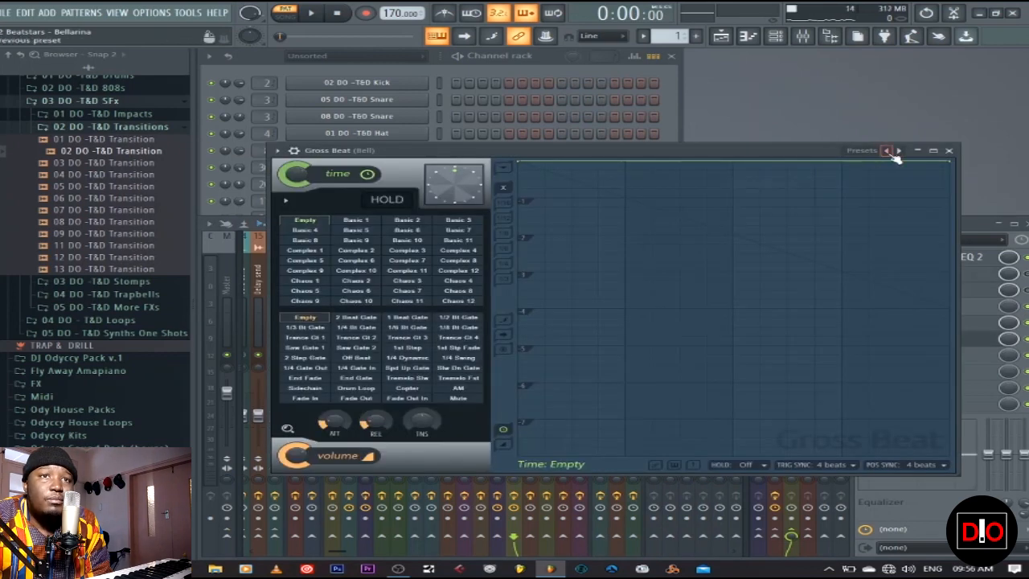
Load the Flanging preset in the new Gross Beat and choose its WishWash 2 time slot
{"action": "right_click", "coordinate": [898, 152]}
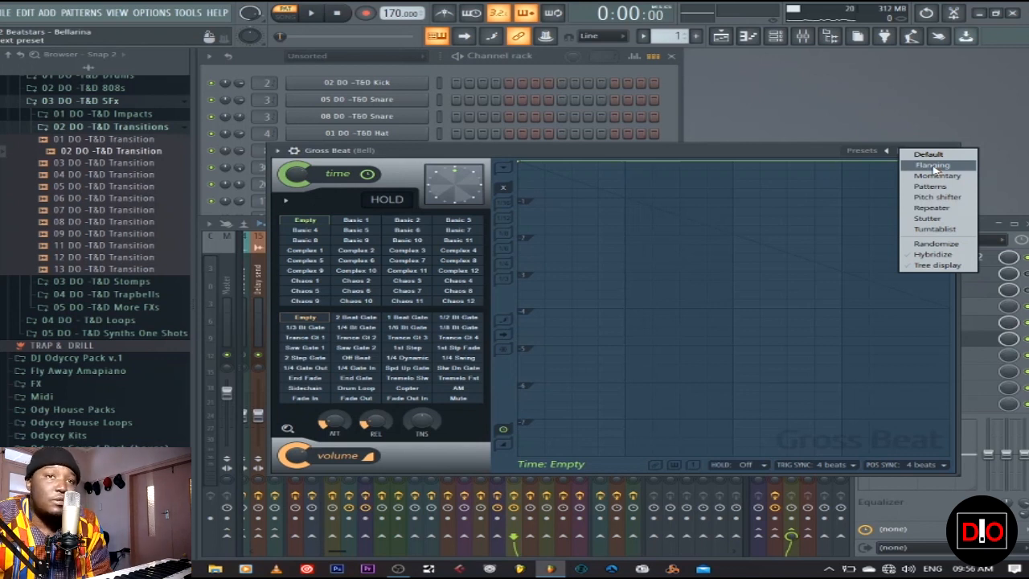
{"action": "left_click", "coordinate": [932, 165]}
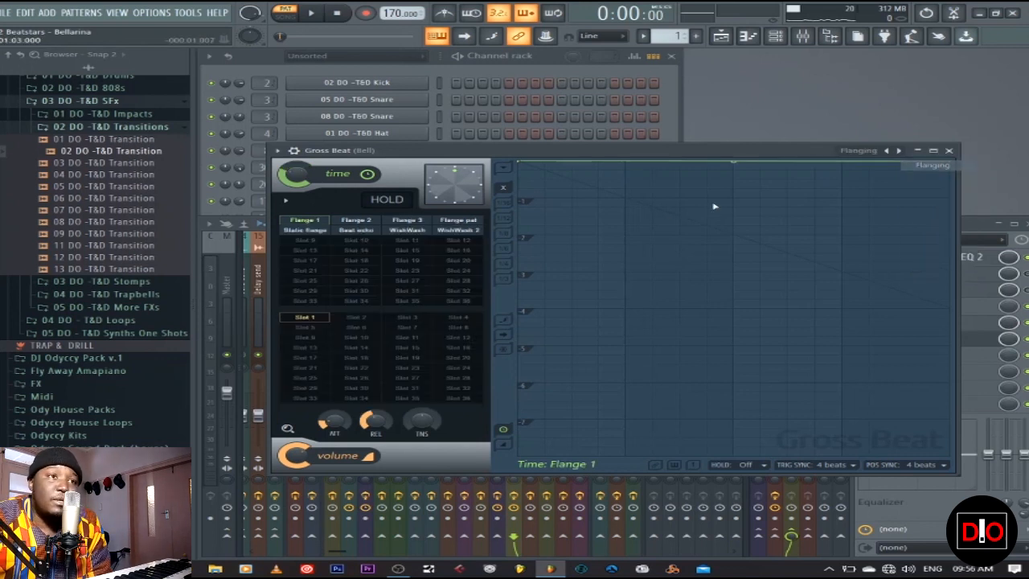
{"action": "left_click", "coordinate": [460, 231]}
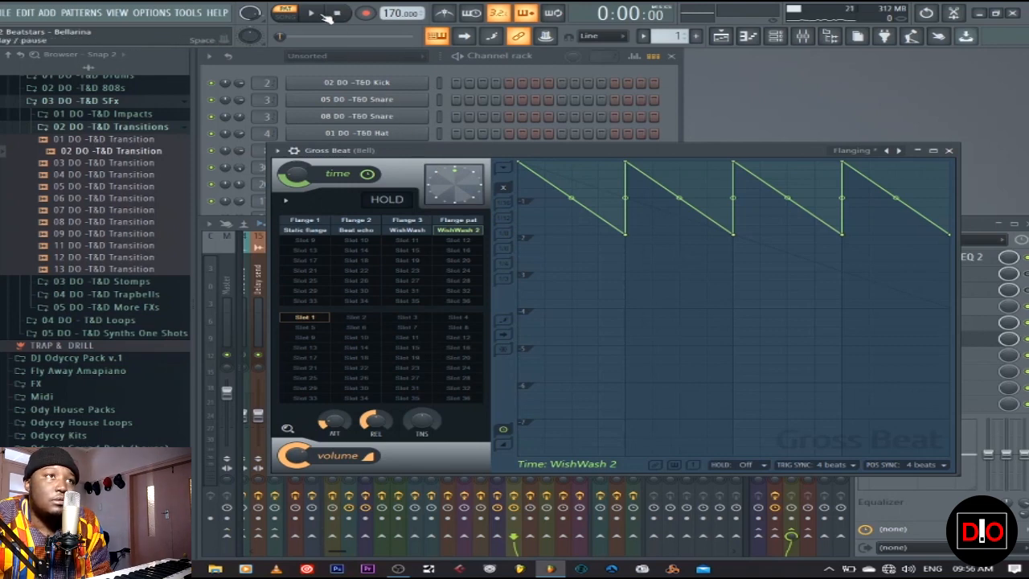
Audition the melody with the WishWash 2 flanging, close the Gross Beat window, and replay the pattern before stopping playback
{"action": "left_click", "coordinate": [322, 13]}
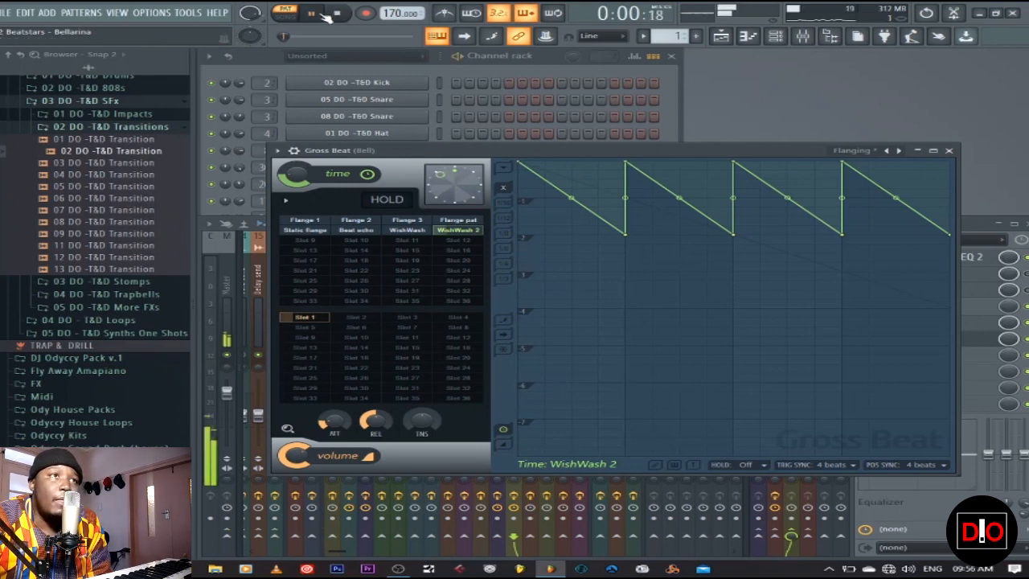
{"action": "left_click_drag", "start_coordinate": [502, 155], "coordinate": [502, 174]}
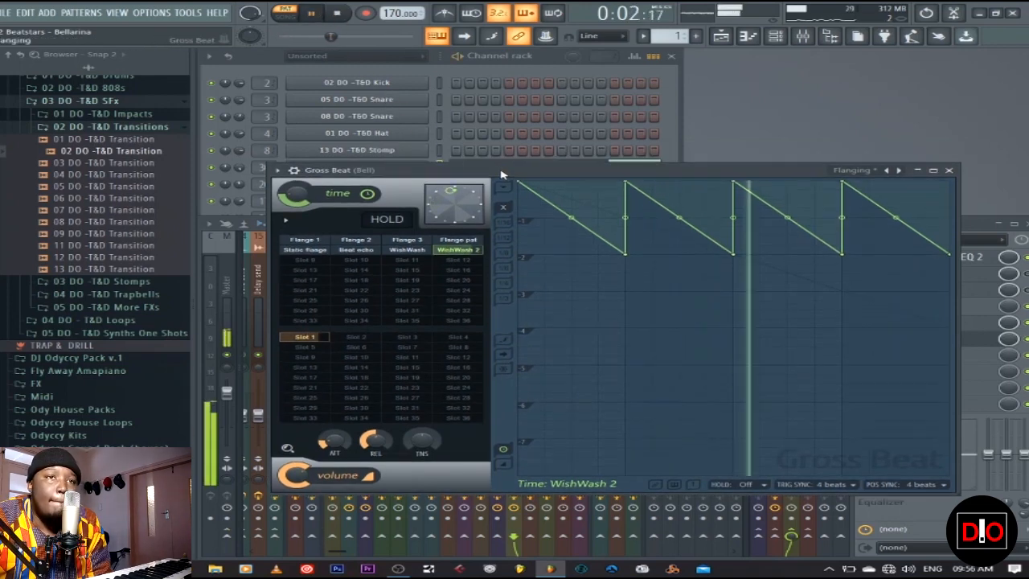
{"action": "left_click", "coordinate": [949, 170]}
{"action": "left_click", "coordinate": [340, 13]}
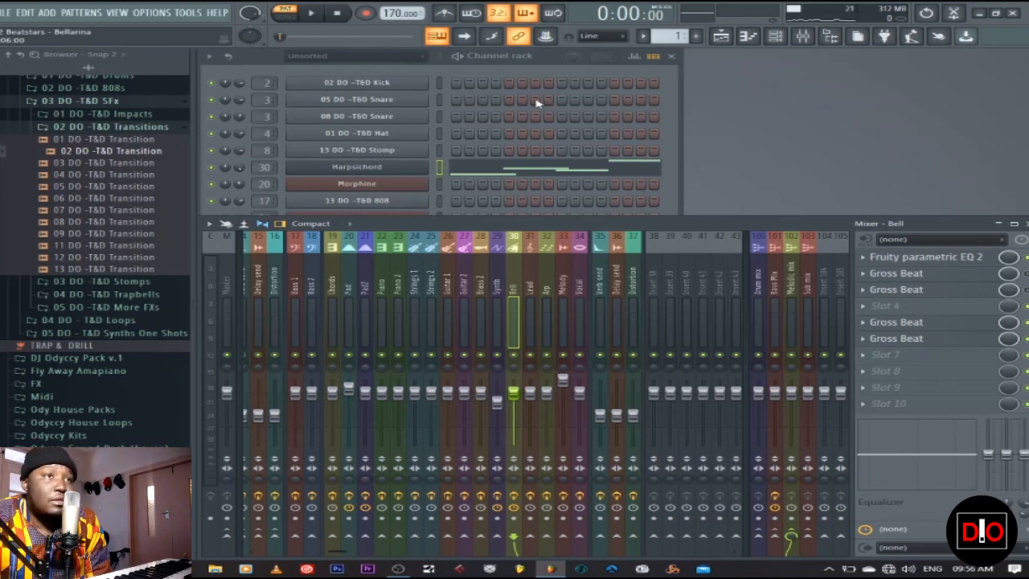
{"action": "key", "text": "space"}
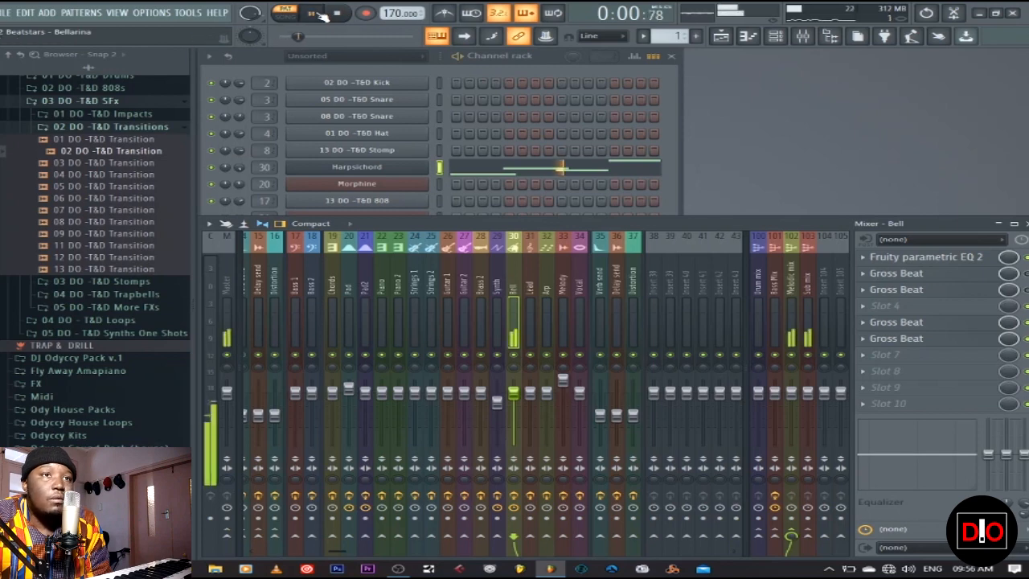
{"action": "left_click", "coordinate": [336, 13]}
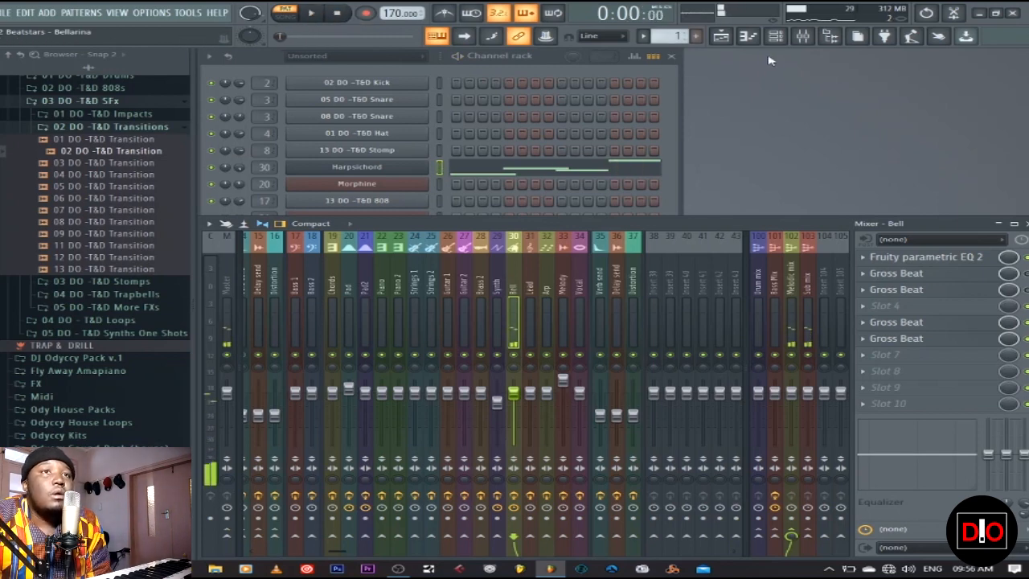
Open the playlist and solo Track 16, which holds the Bell Melody clips
{"action": "left_click", "coordinate": [723, 37]}
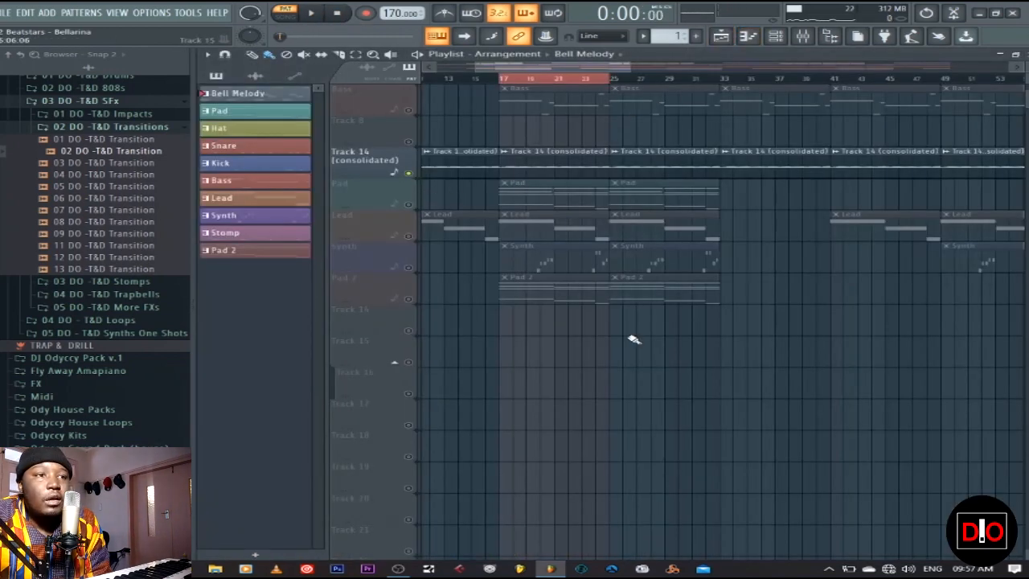
{"action": "scroll", "coordinate": [609, 352], "scroll_direction": "down", "scroll_amount": 3}
{"action": "scroll", "coordinate": [607, 337], "scroll_direction": "up", "scroll_amount": 6}
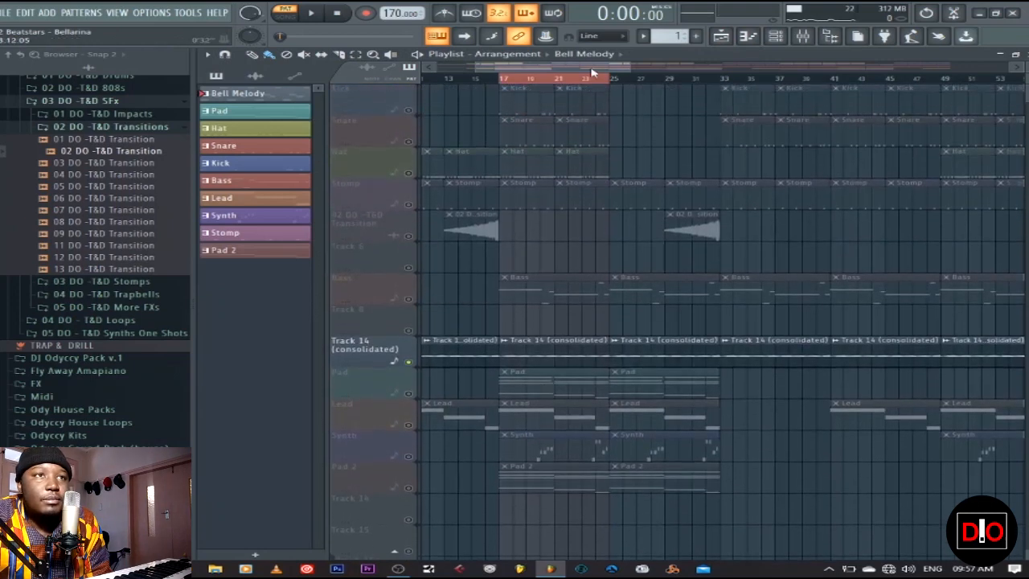
{"action": "left_click_drag", "start_coordinate": [593, 69], "coordinate": [470, 80]}
{"action": "scroll", "coordinate": [472, 310], "scroll_direction": "down", "scroll_amount": 4}
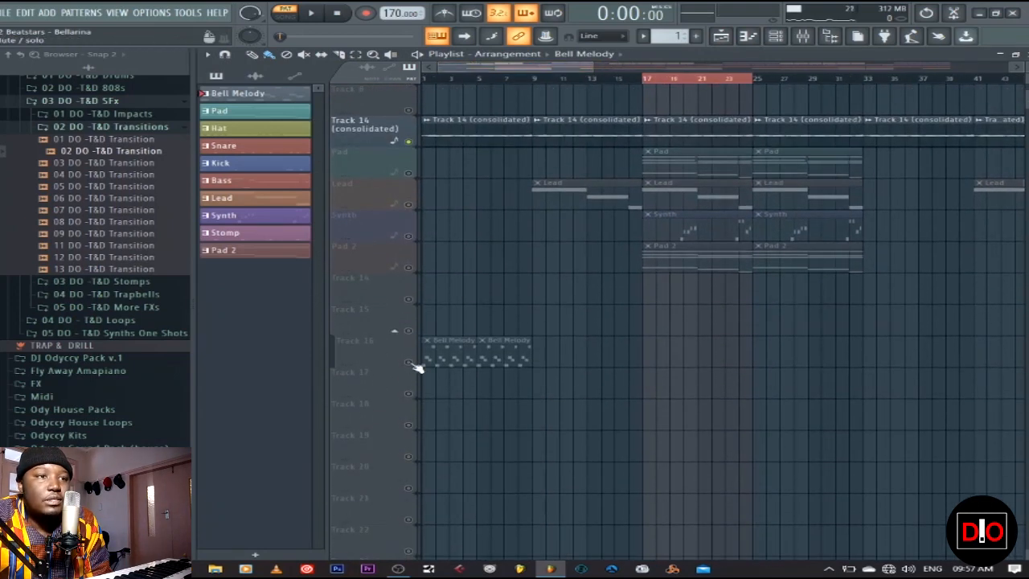
{"action": "right_click", "coordinate": [410, 362]}
Select bars 1 to 8 in the playlist and audition the Bell Melody clips in song mode
{"action": "left_click", "coordinate": [432, 81]}
{"action": "left_click_drag", "start_coordinate": [432, 82], "coordinate": [539, 86]}
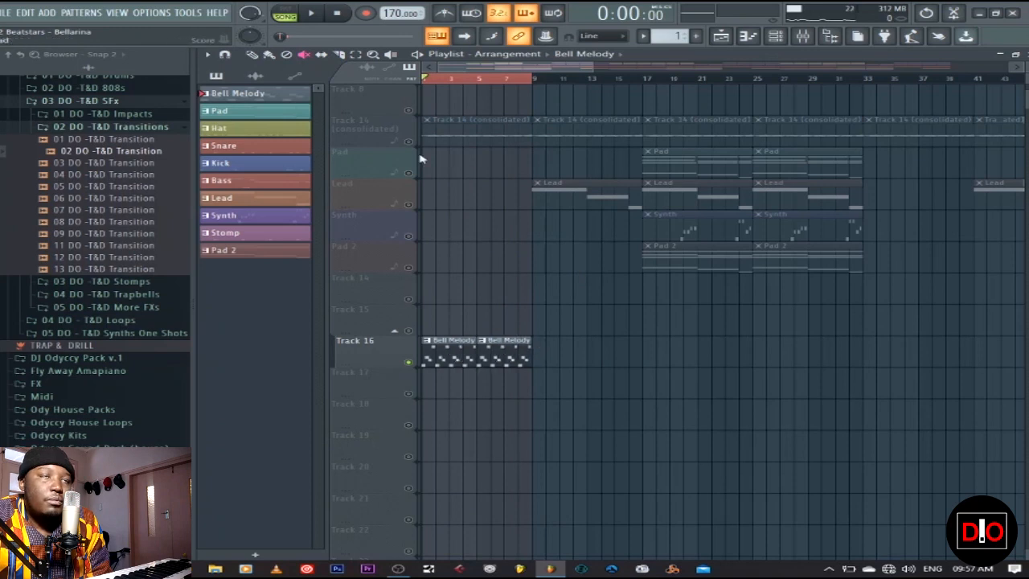
{"action": "key", "text": "space"}
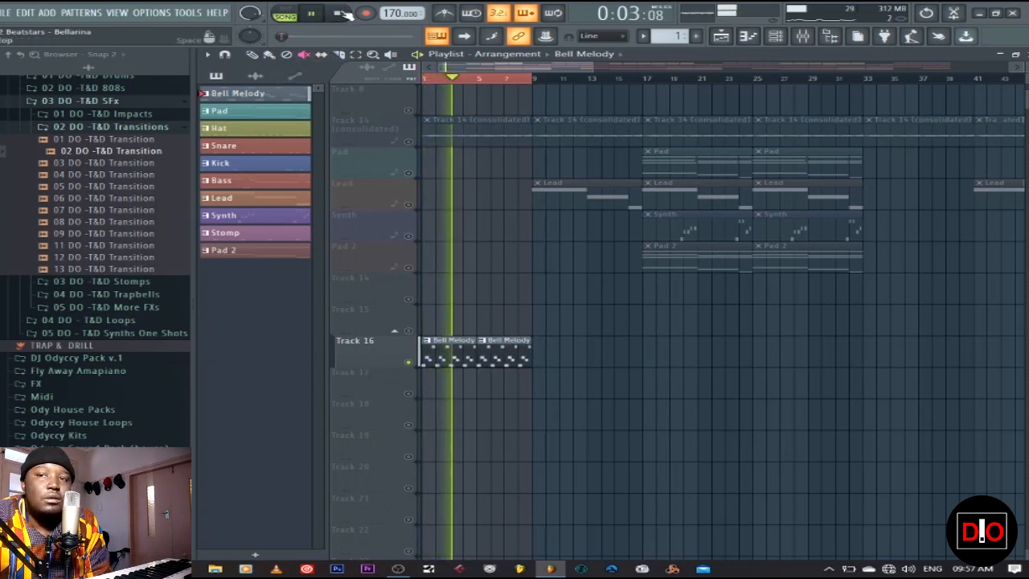
{"action": "left_click", "coordinate": [343, 14]}
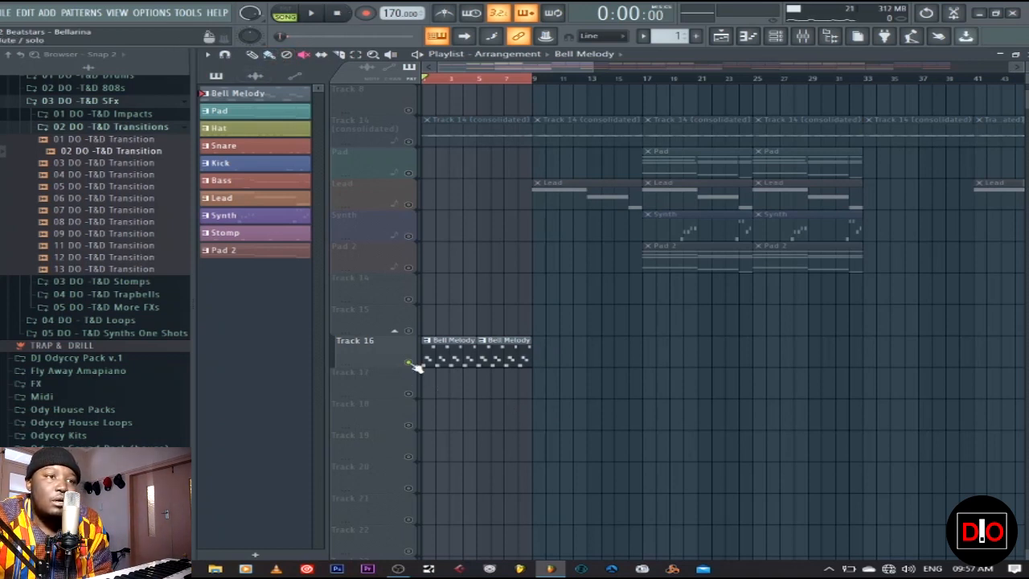
Consolidate Track 16 from track start as a 16-bit stereo WAV and play back the rendered clip
{"action": "left_click", "coordinate": [287, 55]}
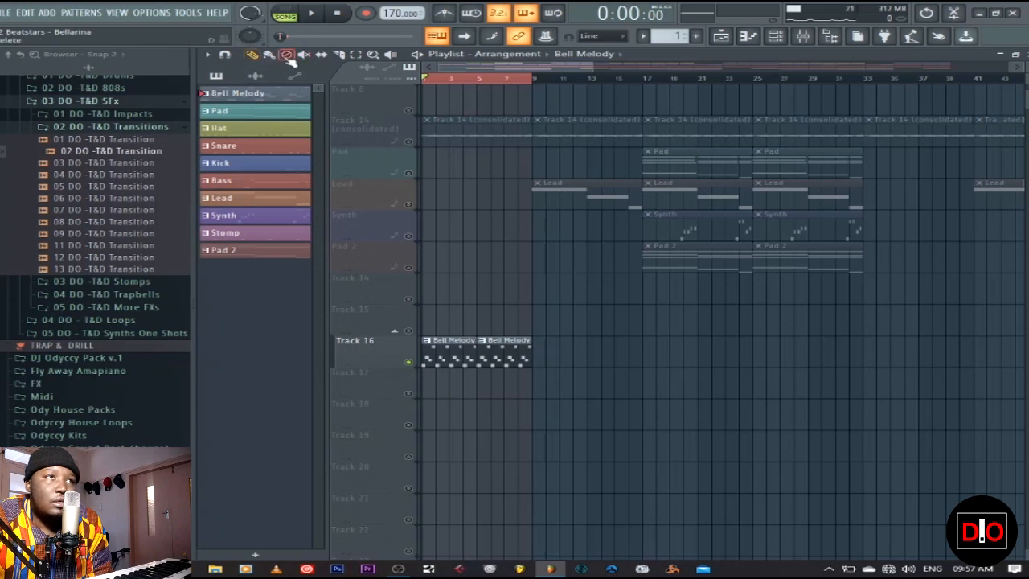
{"action": "right_click", "coordinate": [382, 363]}
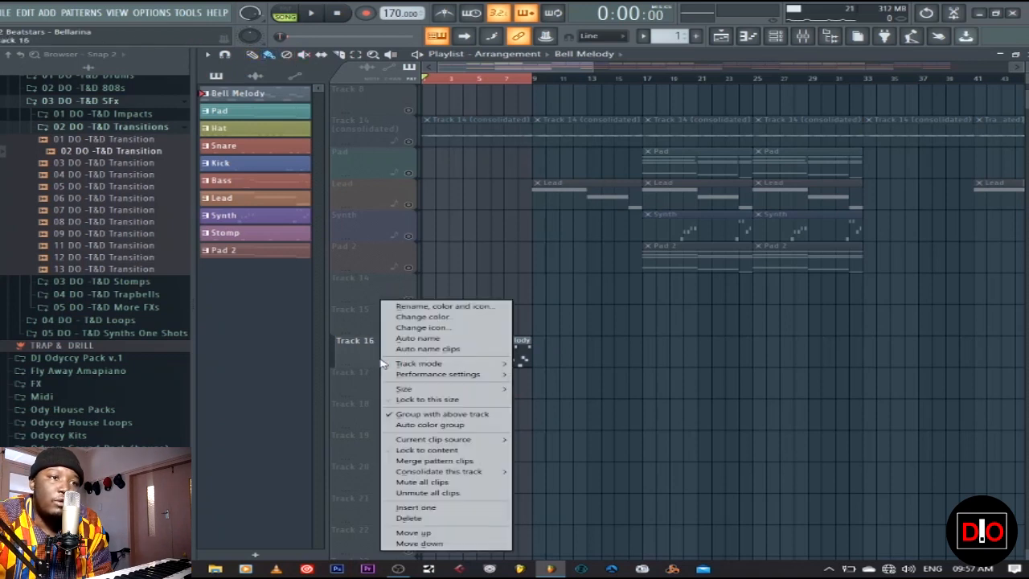
{"action": "mouse_move", "coordinate": [470, 471]}
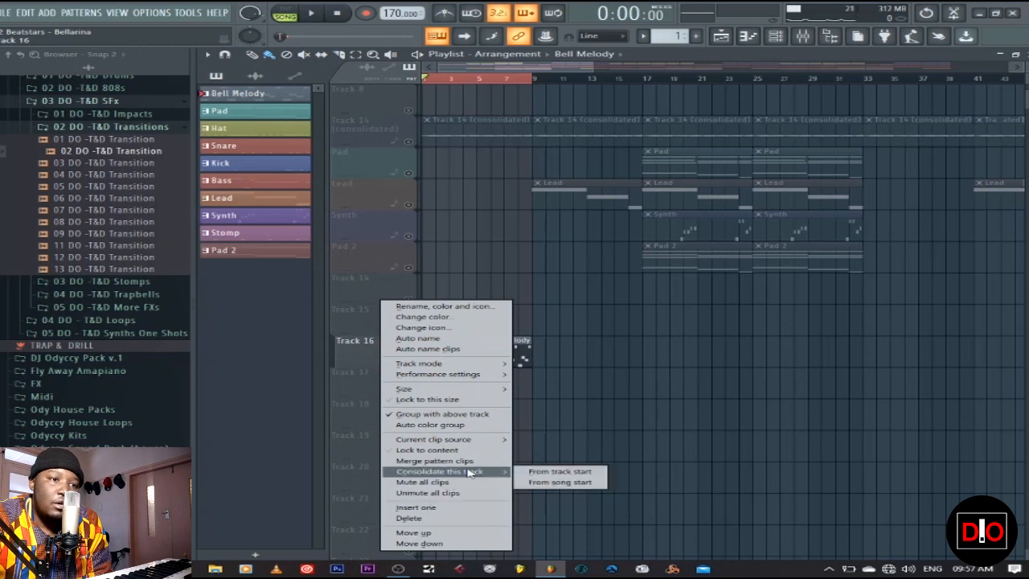
{"action": "left_click", "coordinate": [562, 471]}
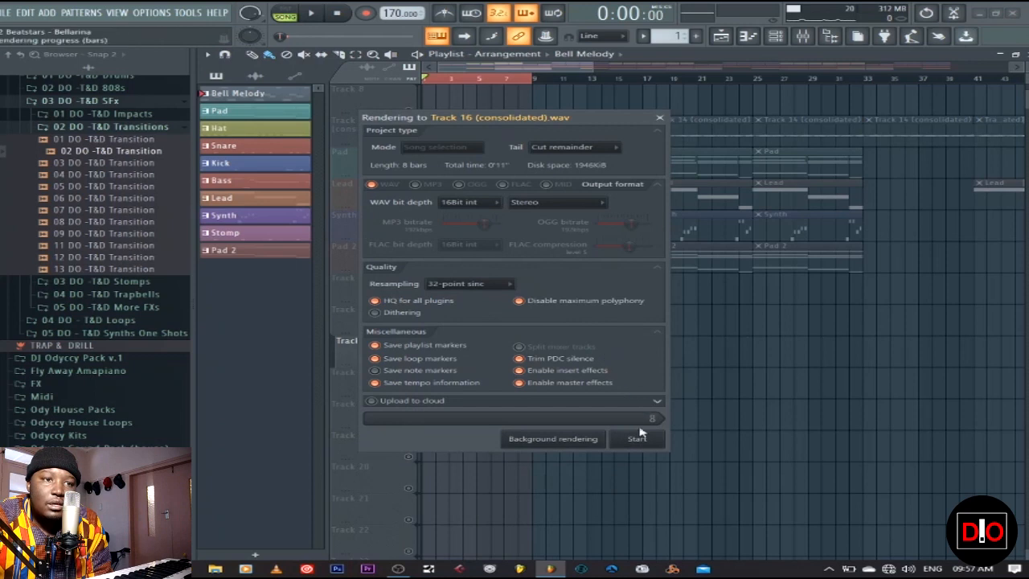
{"action": "left_click", "coordinate": [639, 439]}
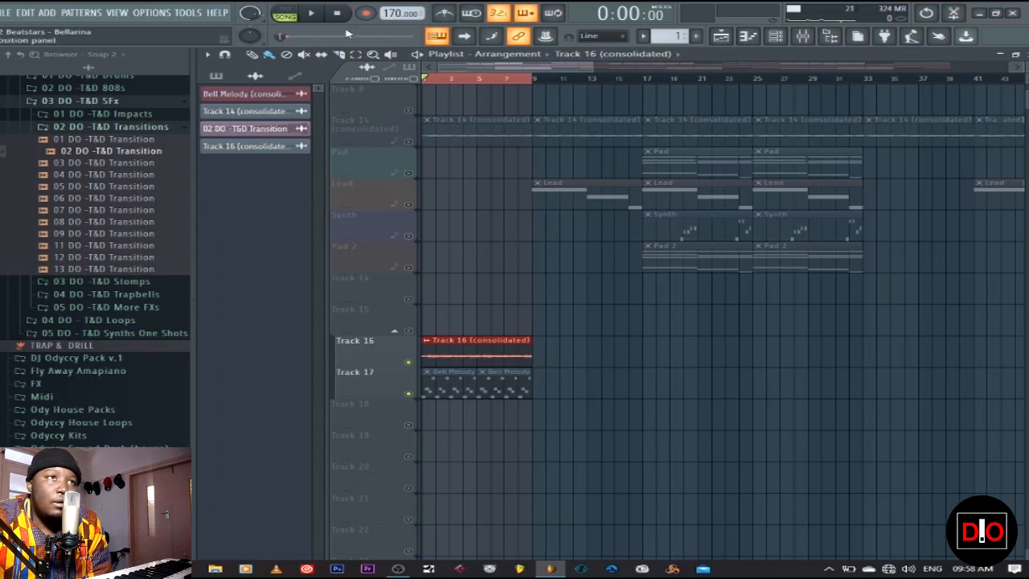
{"action": "left_click", "coordinate": [314, 15]}
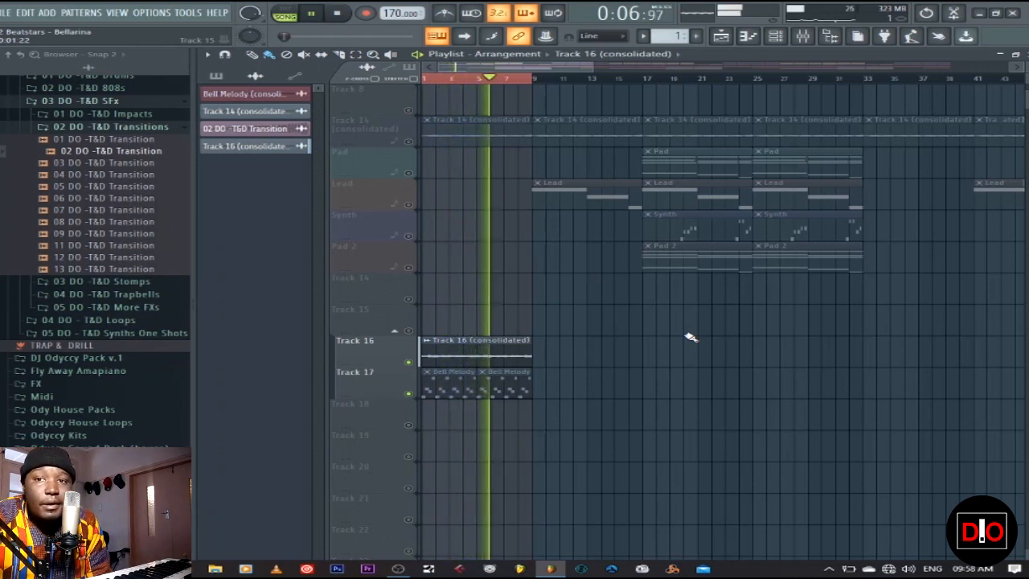
{"action": "left_click", "coordinate": [337, 13]}
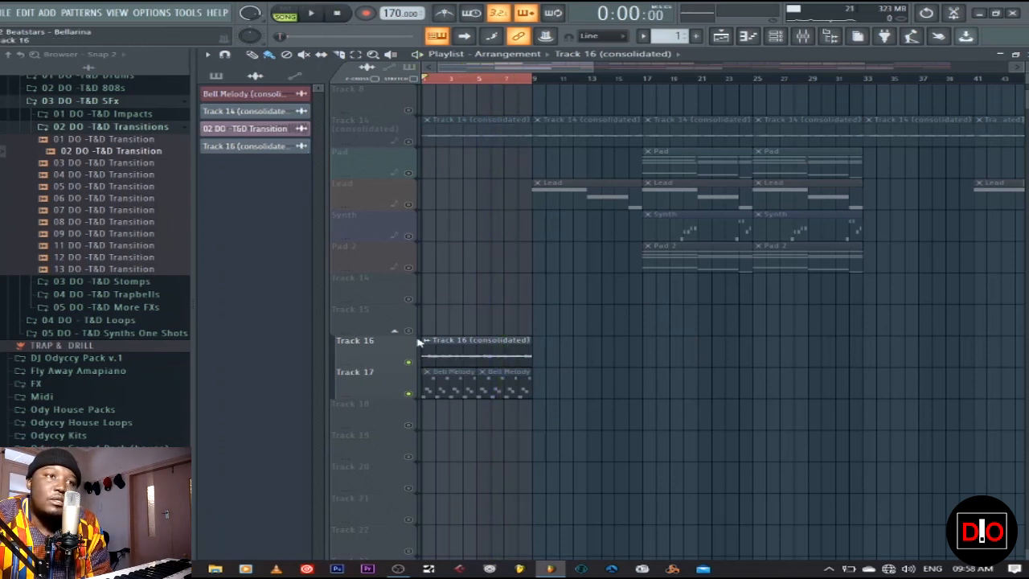
Mute the consolidated clip on Track 16 and collapse the group holding Tracks 16 and 17
{"action": "left_click", "coordinate": [411, 364]}
{"action": "left_click", "coordinate": [412, 394]}
{"action": "left_click", "coordinate": [410, 362]}
{"action": "left_click", "coordinate": [408, 393]}
{"action": "left_click", "coordinate": [303, 54]}
{"action": "left_click", "coordinate": [481, 341]}
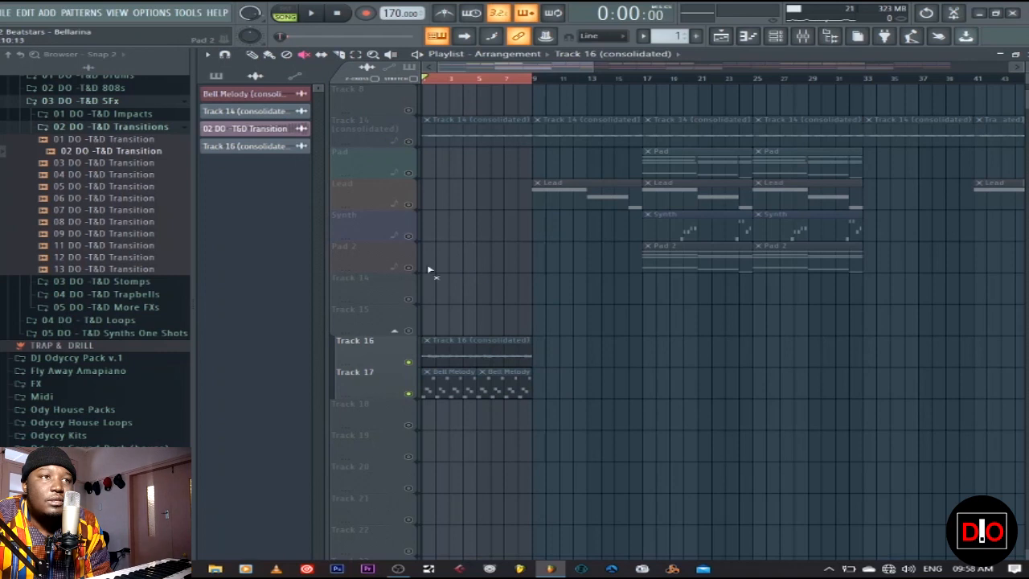
{"action": "left_click", "coordinate": [402, 332]}
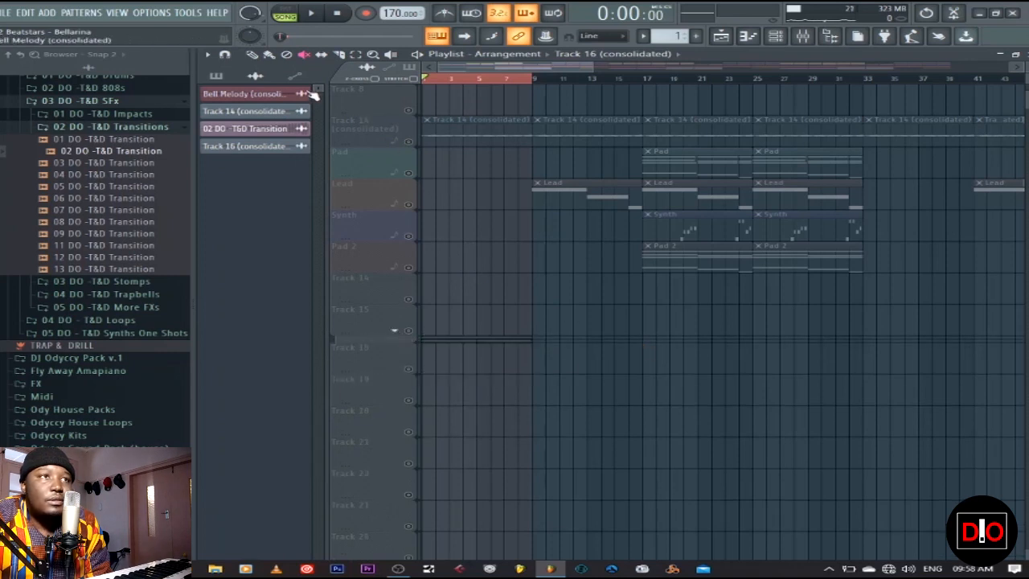
Unmute the Track 14 (consolidated) track, select bars 17 to 24, and start playback of that section
{"action": "scroll", "coordinate": [648, 255], "scroll_direction": "up", "scroll_amount": 7}
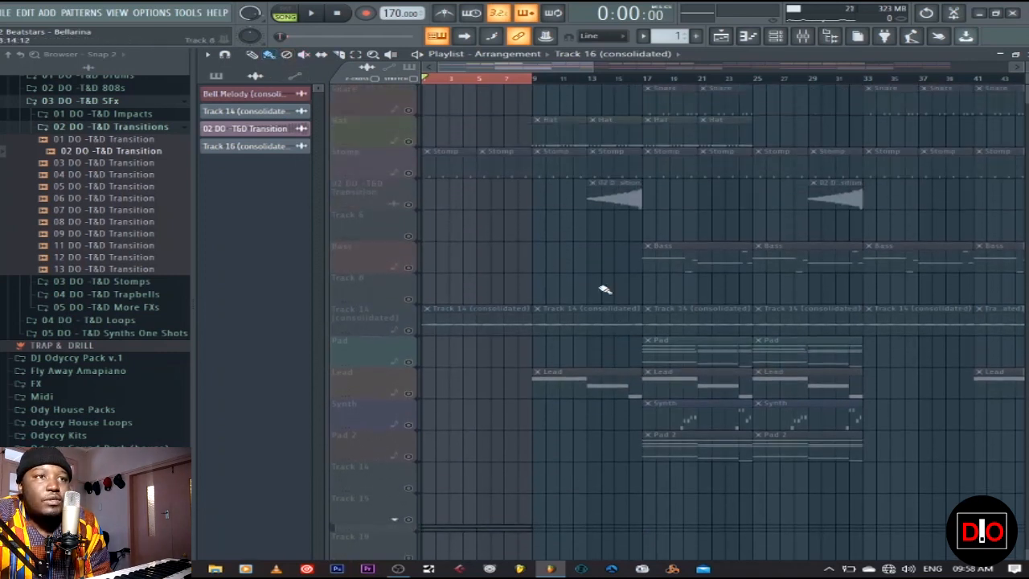
{"action": "left_click", "coordinate": [411, 362]}
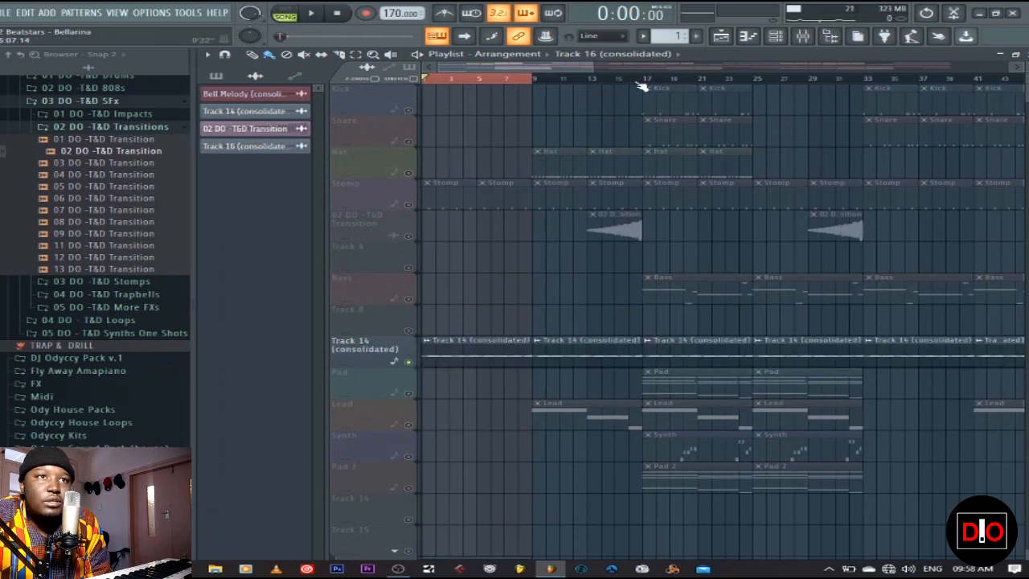
{"action": "left_click_drag", "start_coordinate": [652, 84], "coordinate": [757, 88]}
{"action": "left_click_drag", "start_coordinate": [431, 81], "coordinate": [650, 90]}
{"action": "left_click", "coordinate": [714, 243]}
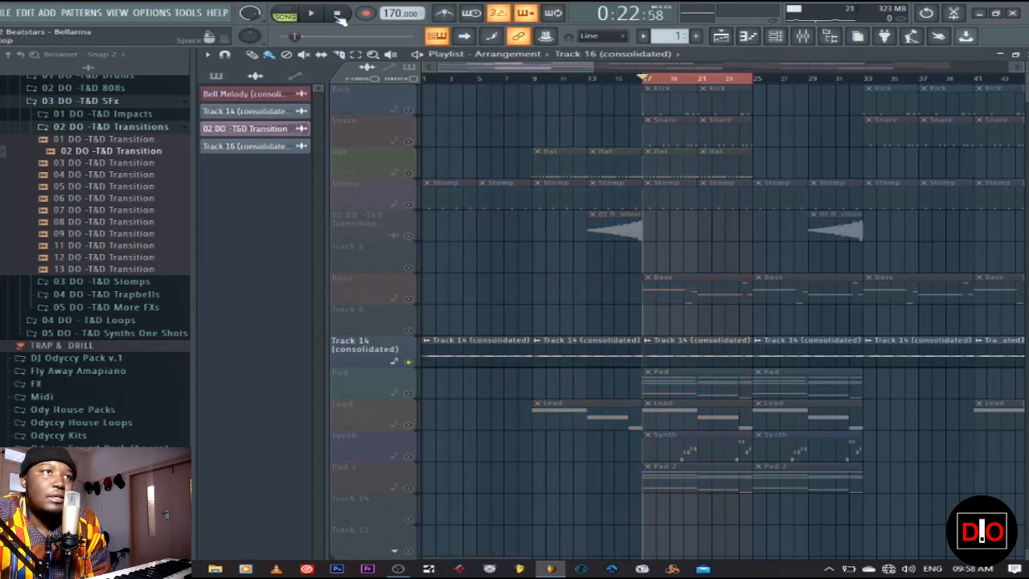
{"action": "left_click", "coordinate": [313, 14]}
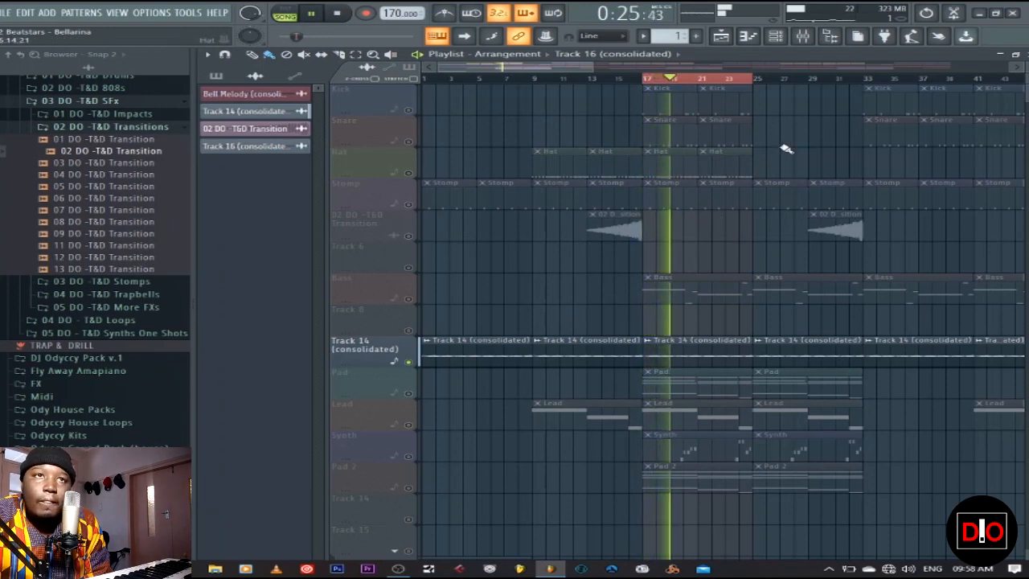
Raise the band 7 high-cut frequency in the Melody mixer track's Fruity parametric EQ 2, and close the EQ and mixer
{"action": "left_click", "coordinate": [804, 37]}
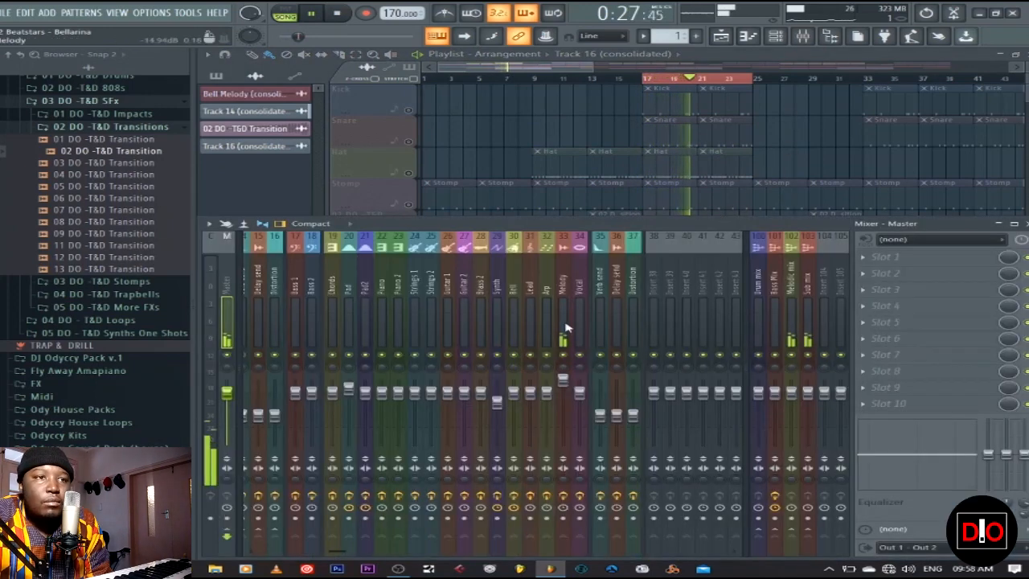
{"action": "left_click", "coordinate": [562, 331]}
{"action": "left_click", "coordinate": [961, 257]}
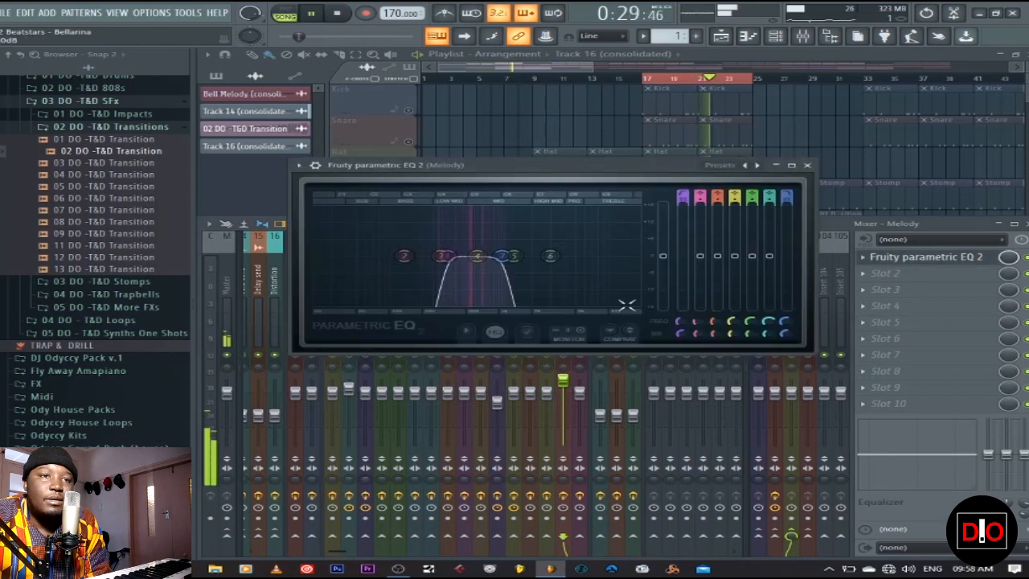
{"action": "mouse_move", "coordinate": [785, 323]}
{"action": "left_mouse_down"}
{"action": "mouse_move", "coordinate": [785, 309]}
{"action": "mouse_move", "coordinate": [784, 323]}
{"action": "left_mouse_up"}
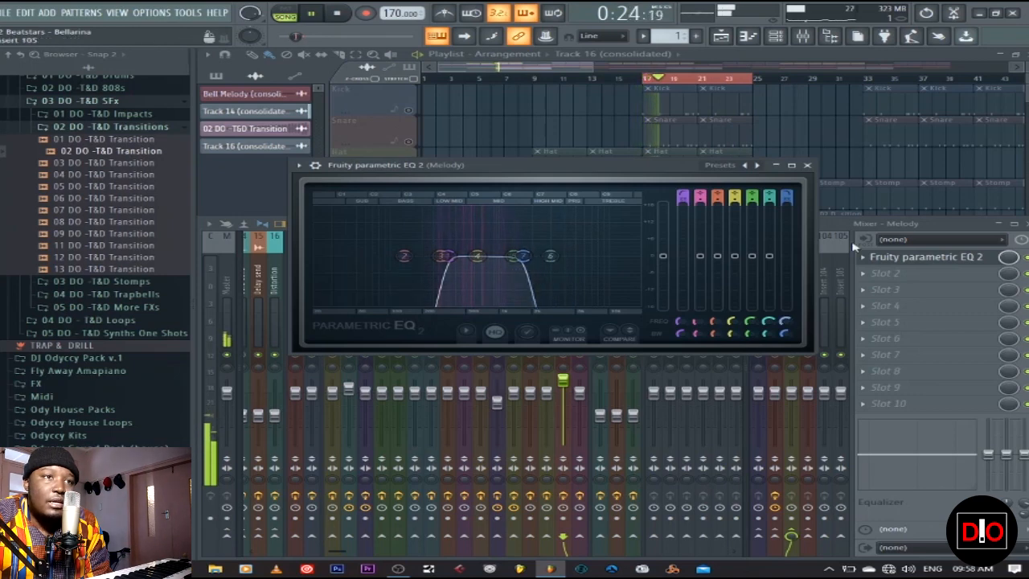
{"action": "left_click", "coordinate": [808, 166]}
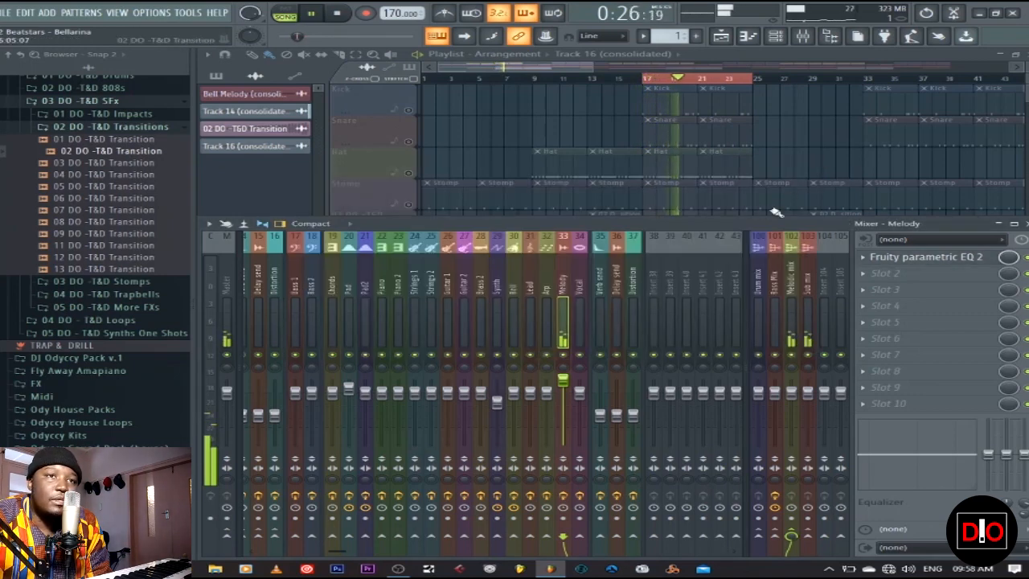
{"action": "key", "text": "F9"}
Look over the arrangement's tracks while the melody plays, and stop playback
{"action": "scroll", "coordinate": [724, 321], "scroll_direction": "down", "scroll_amount": 7}
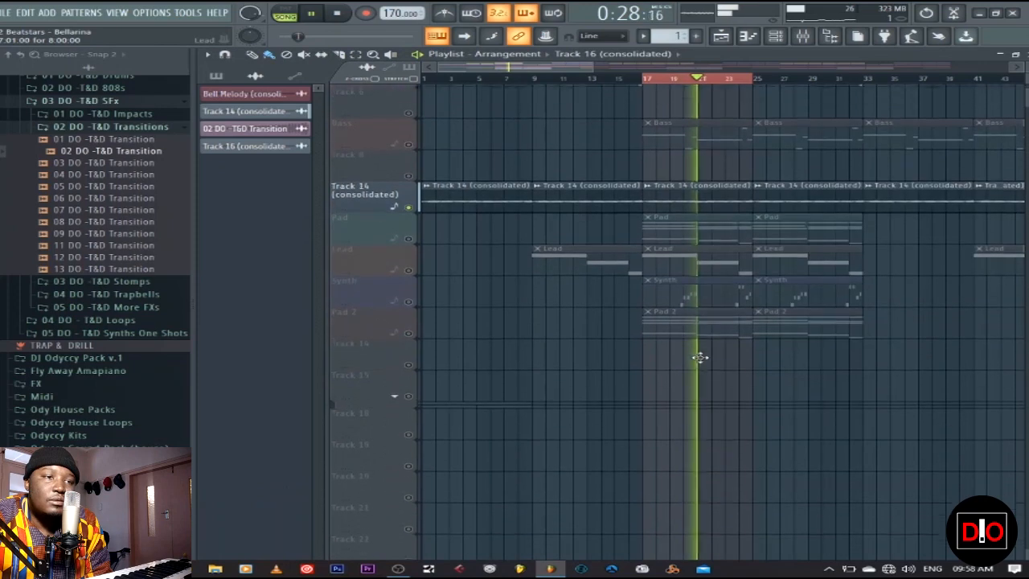
{"action": "scroll", "coordinate": [696, 386], "scroll_direction": "up", "scroll_amount": 5}
{"action": "scroll", "coordinate": [696, 386], "scroll_direction": "up", "scroll_amount": 2}
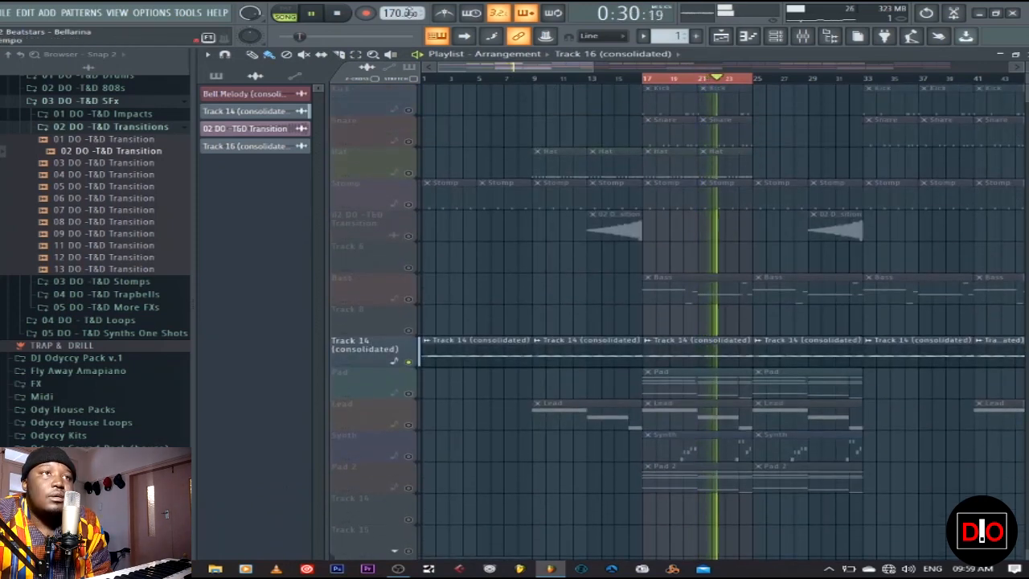
{"action": "key", "text": "space"}
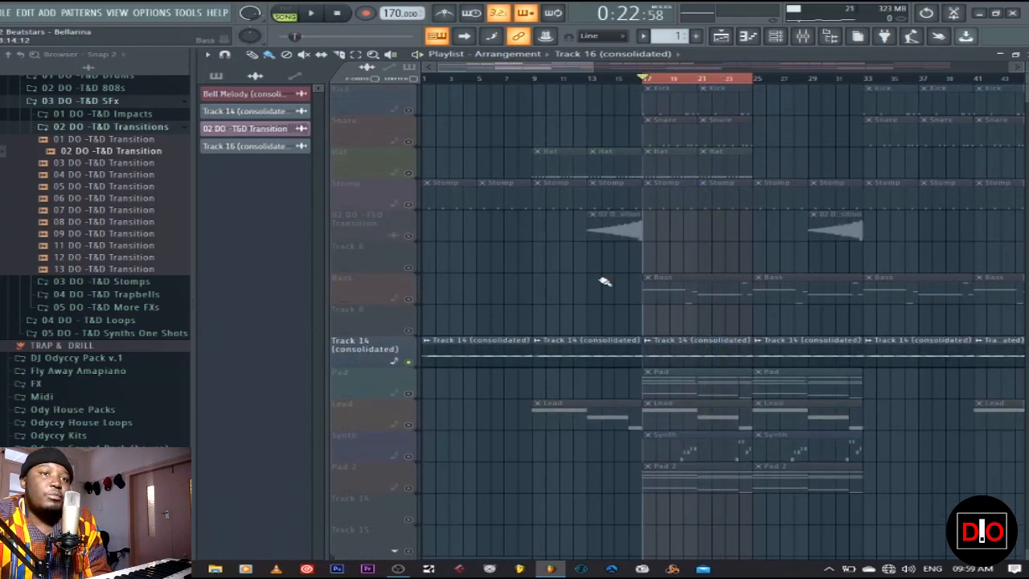
{"action": "scroll", "coordinate": [603, 282], "scroll_direction": "down", "scroll_amount": 3}
{"action": "scroll", "coordinate": [526, 286], "scroll_direction": "up", "scroll_amount": 3}
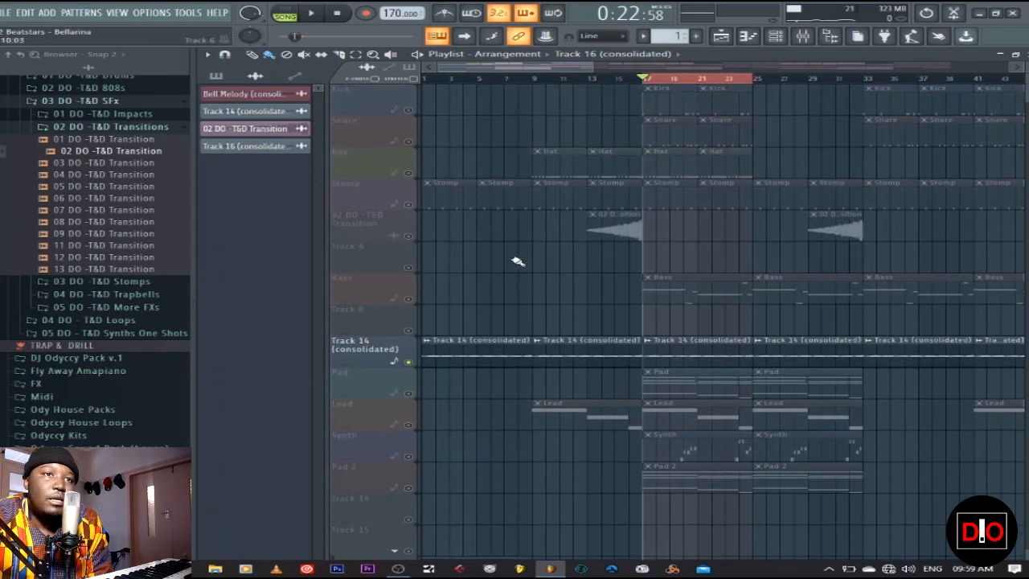
Unmute the Hat track, play bars 17 to 24 while reviewing the 01 DO -T&D Hat notes in the piano roll, and stop playback
{"action": "left_click", "coordinate": [320, 13]}
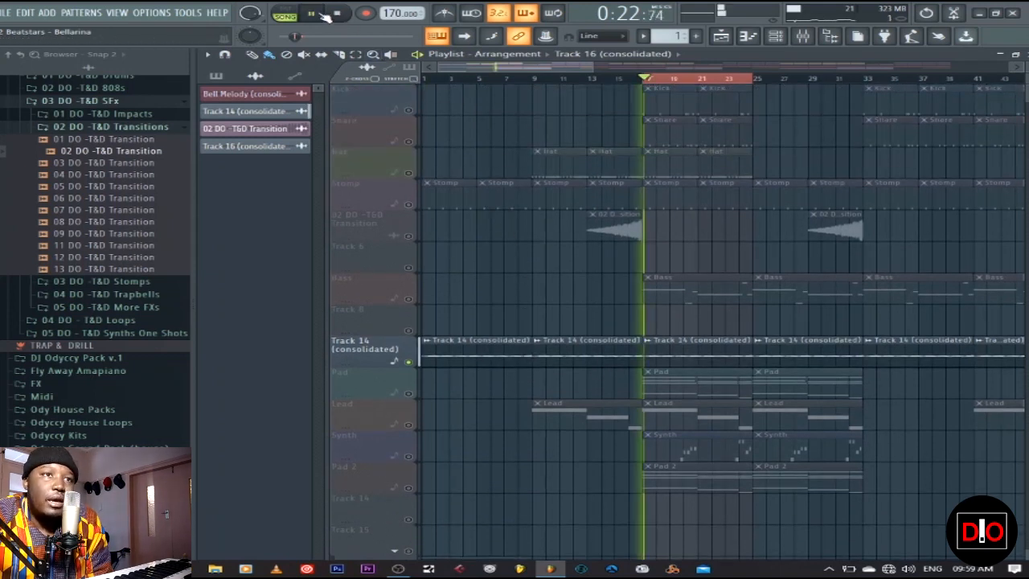
{"action": "left_click", "coordinate": [408, 172]}
{"action": "double_click", "coordinate": [665, 166]}
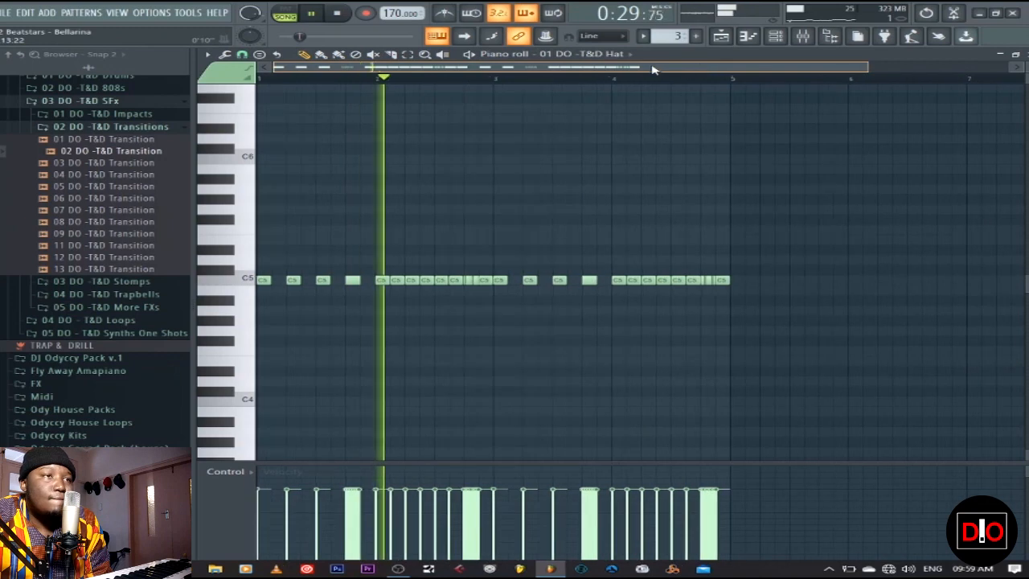
{"action": "scroll", "coordinate": [834, 161], "scroll_direction": "up", "scroll_amount": 2}
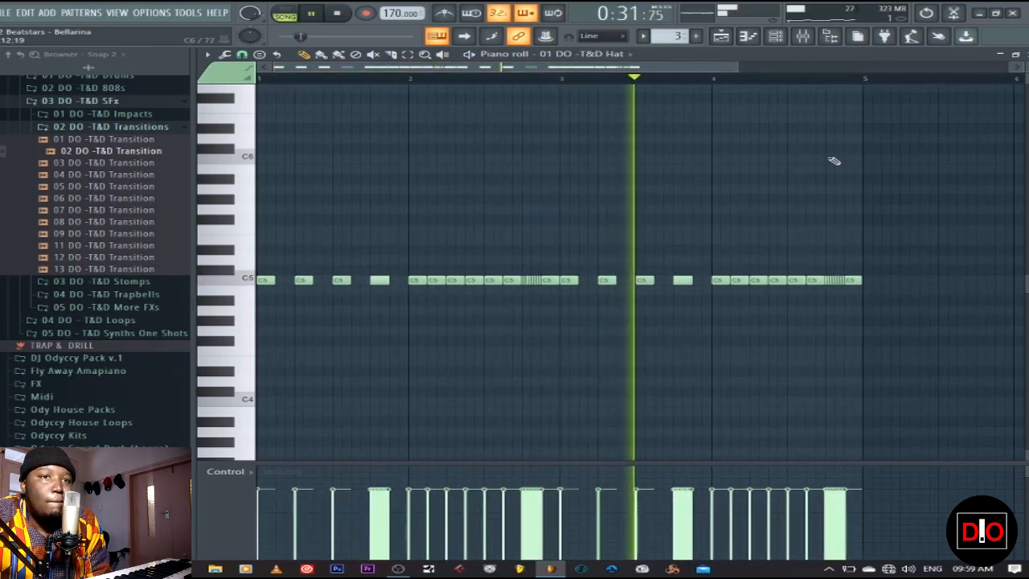
{"action": "key", "text": "space"}
{"action": "key", "text": "F7"}
{"action": "left_click", "coordinate": [714, 164]}
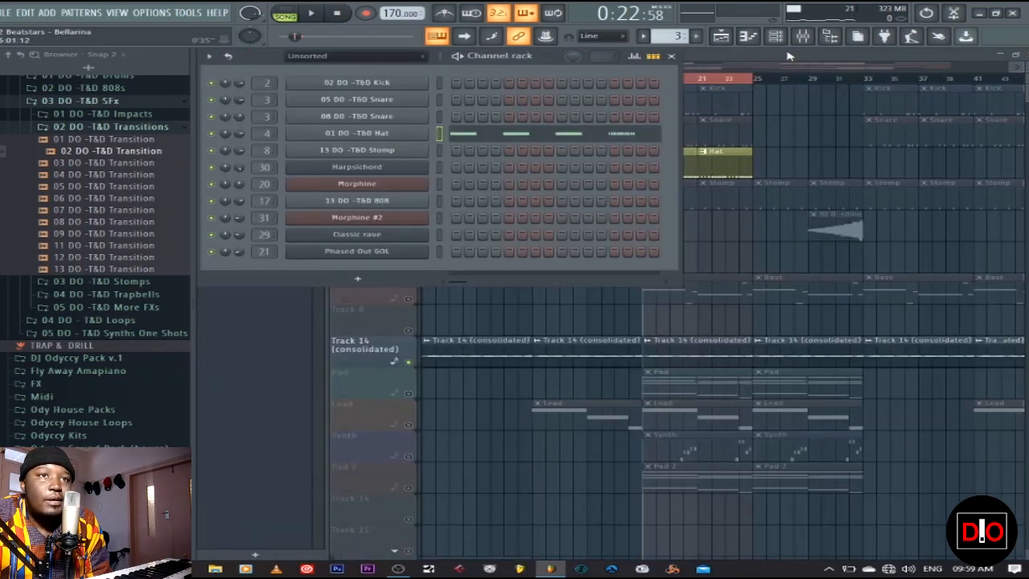
Unmute the Snare track and play the section with the 05 DO -T&D Snare notes open in the piano roll, stopping at the channel rack
{"action": "key", "text": "F6"}
{"action": "key", "text": "KP_Add"}
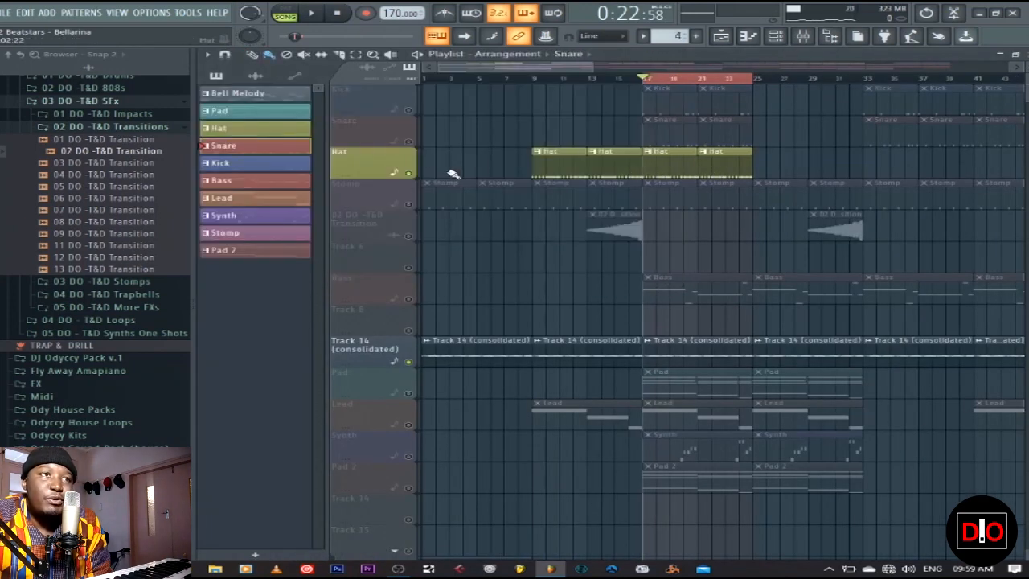
{"action": "left_click", "coordinate": [410, 143]}
{"action": "double_click", "coordinate": [655, 126]}
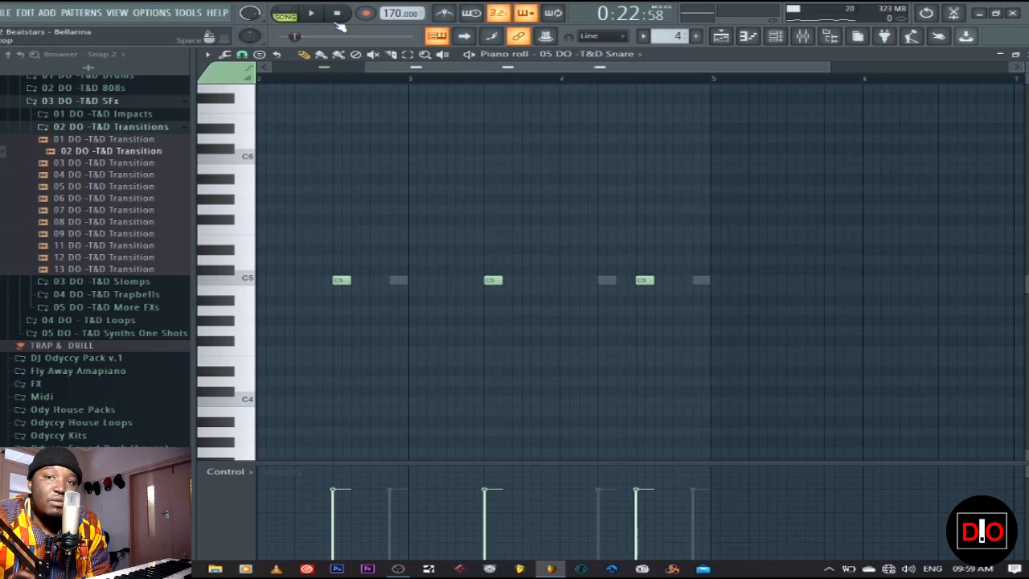
{"action": "left_click", "coordinate": [314, 14]}
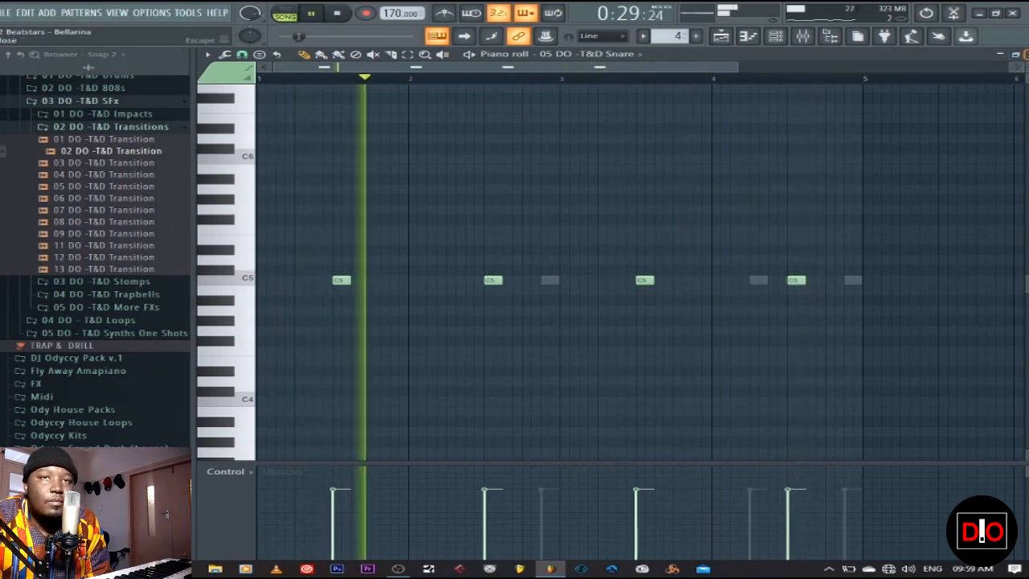
{"action": "key", "text": "F7"}
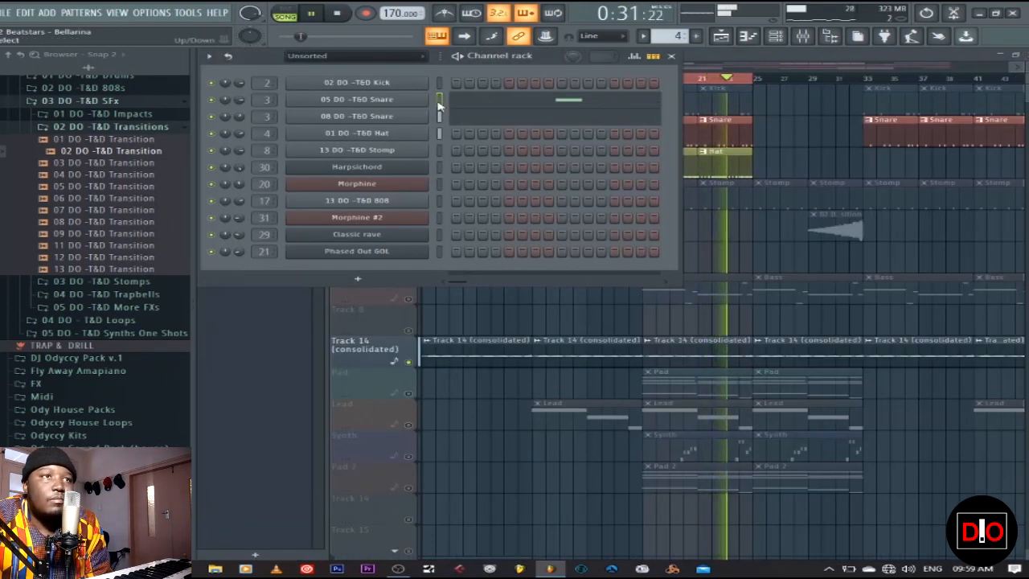
{"action": "left_click", "coordinate": [339, 15]}
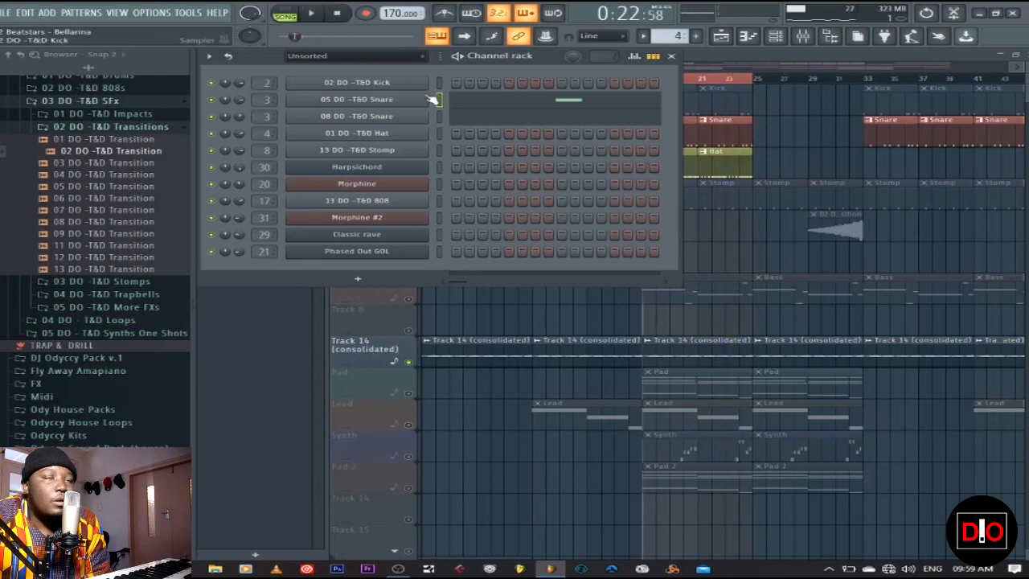
Compare the note placement of the 05 DO -T&D Snare and 08 DO -T&D Snare channels in the piano roll
{"action": "left_click", "coordinate": [544, 101]}
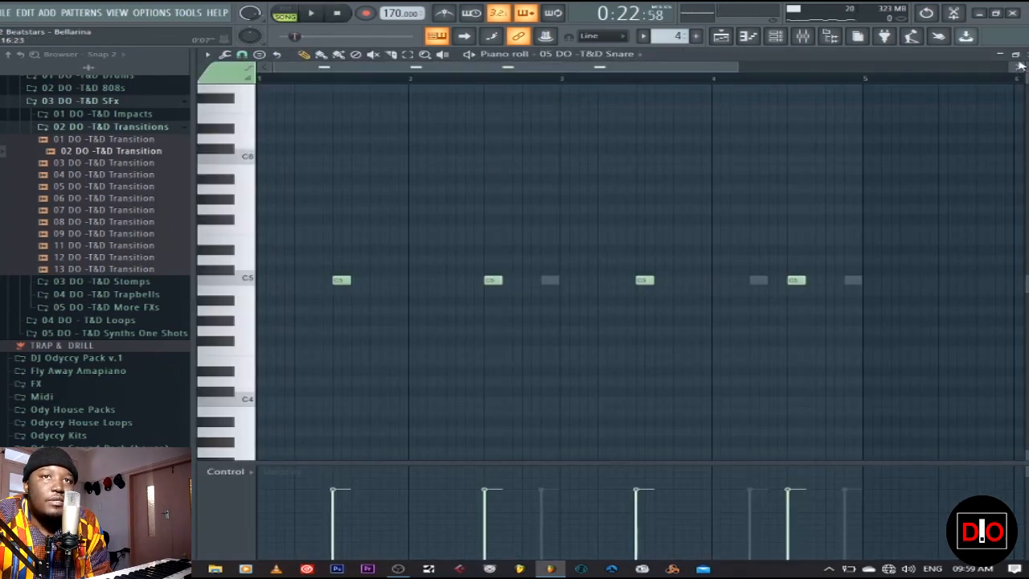
{"action": "key", "text": "F7"}
{"action": "left_click", "coordinate": [450, 122]}
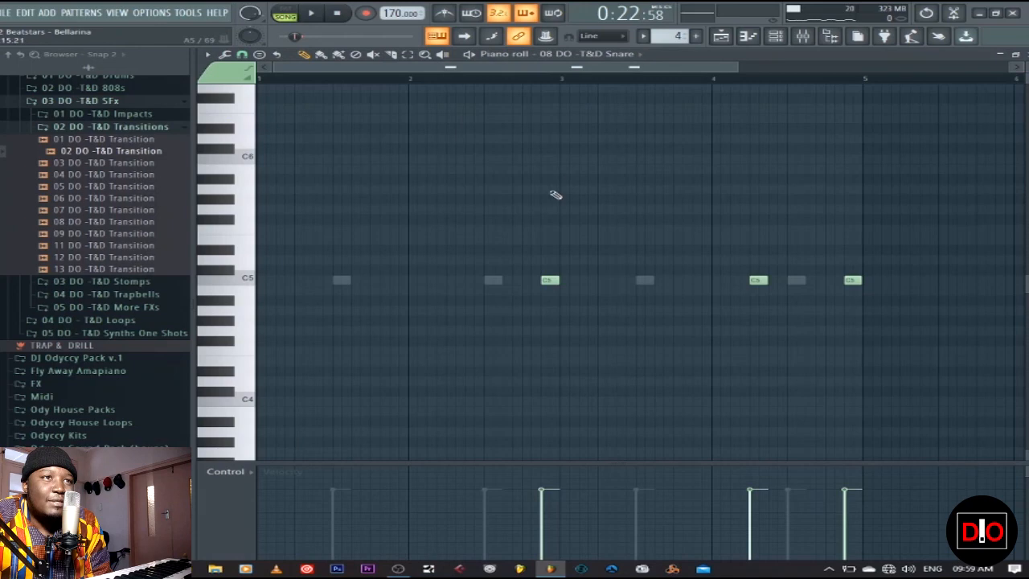
{"action": "key", "text": "Escape"}
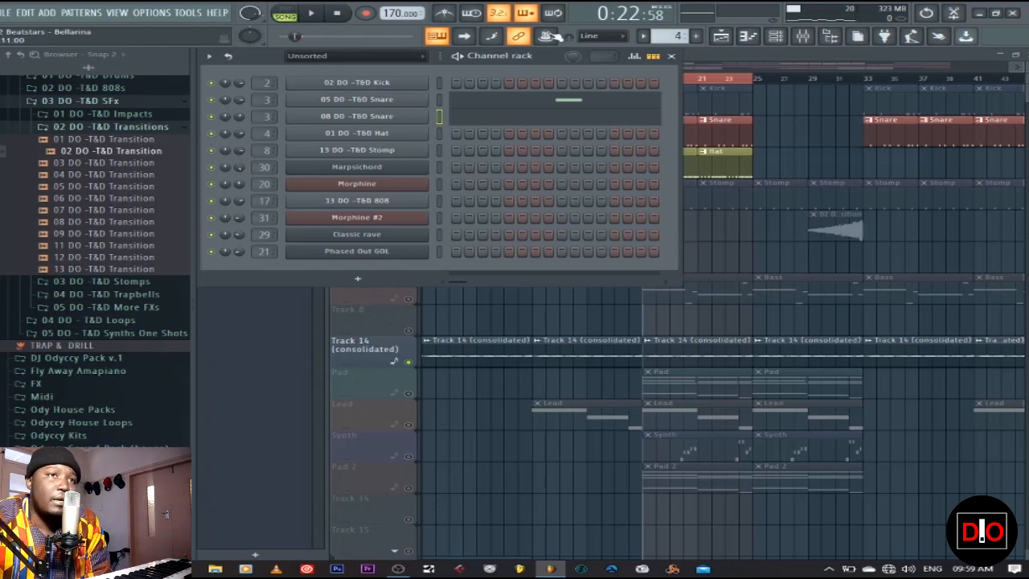
Listen to the melody with the hats and snares from bar 17, close the channel rack, and stop playback
{"action": "key", "text": "space"}
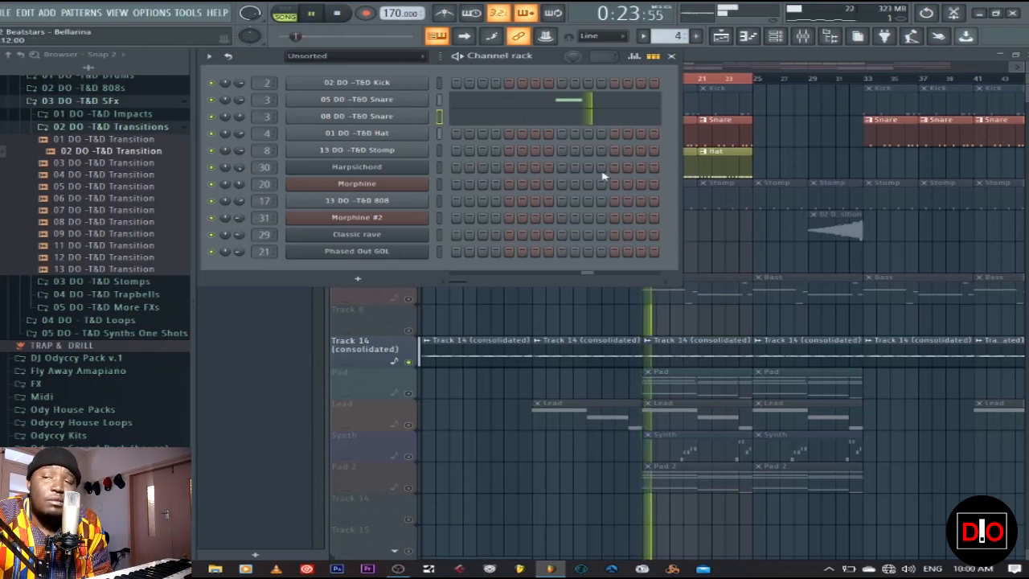
{"action": "left_click", "coordinate": [672, 55]}
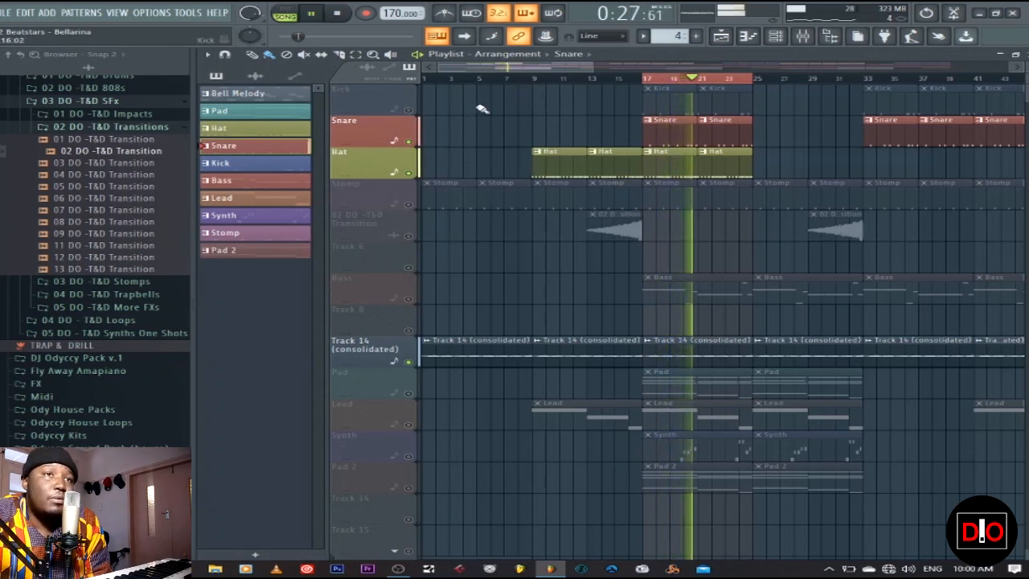
{"action": "key", "text": "space"}
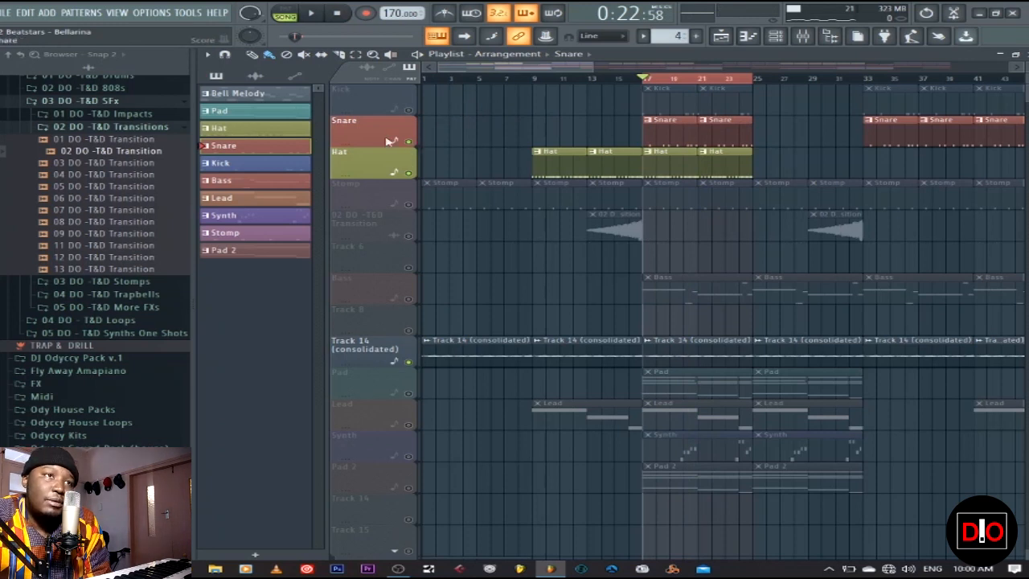
Unmute the Kick track and play bars 17 to 24 with the playlist in view
{"action": "left_click", "coordinate": [409, 112]}
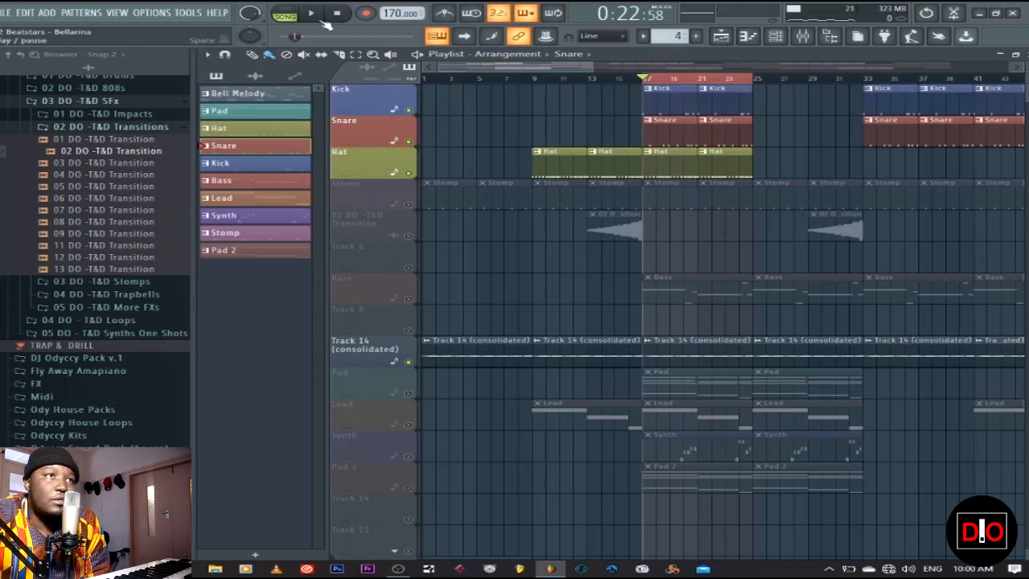
{"action": "left_click", "coordinate": [322, 21]}
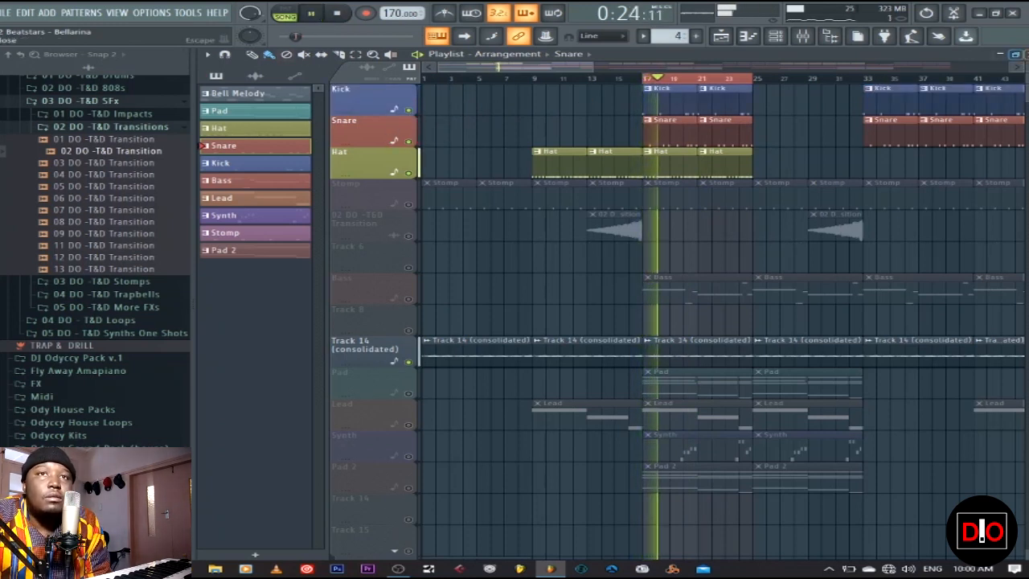
{"action": "left_click", "coordinate": [1027, 54]}
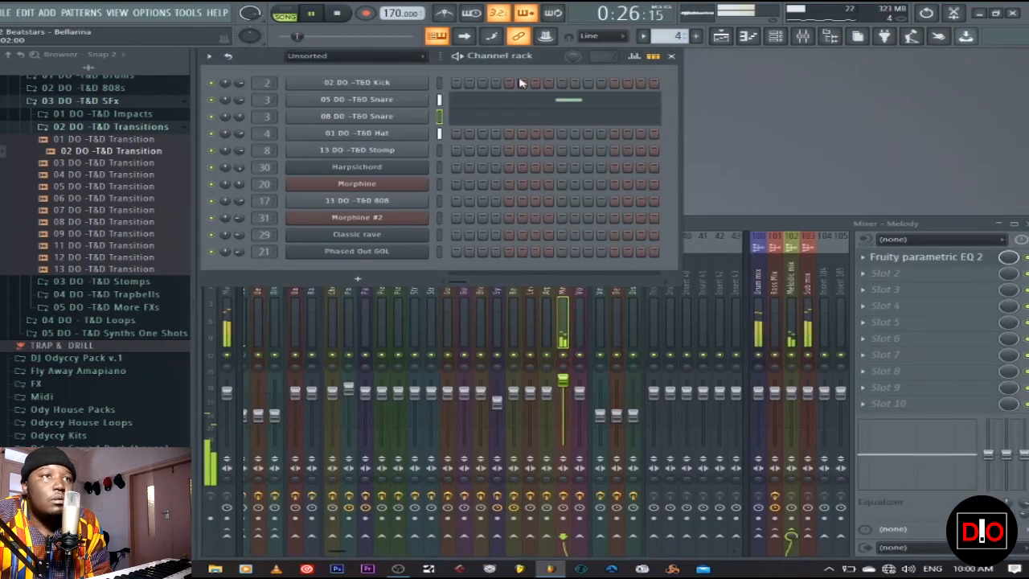
{"action": "left_click", "coordinate": [721, 36]}
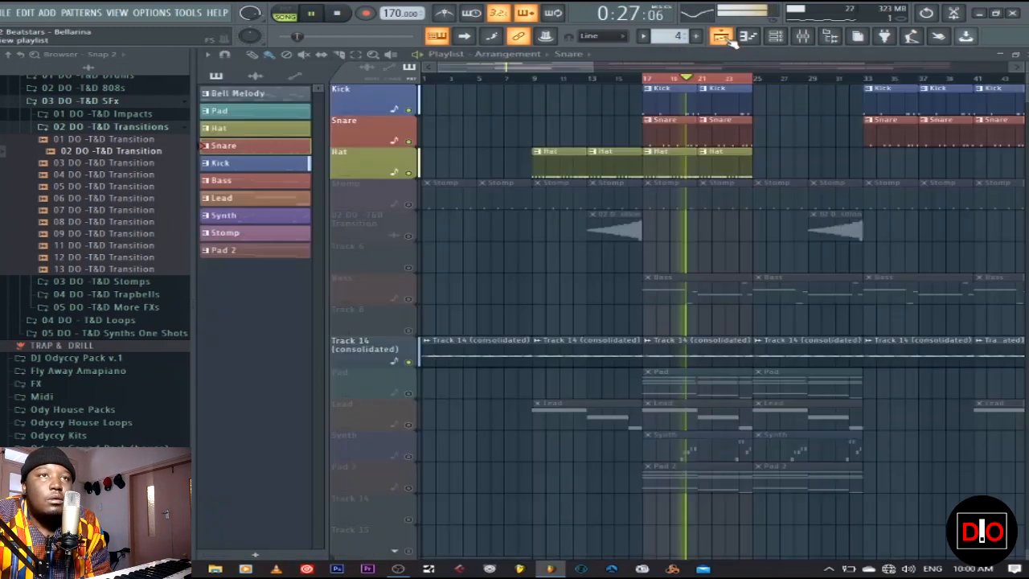
Review the 02 DO -T&D Kick notes of the Kick pattern in the piano roll while it plays, and stop playback
{"action": "left_click", "coordinate": [684, 105]}
{"action": "key", "text": "F5"}
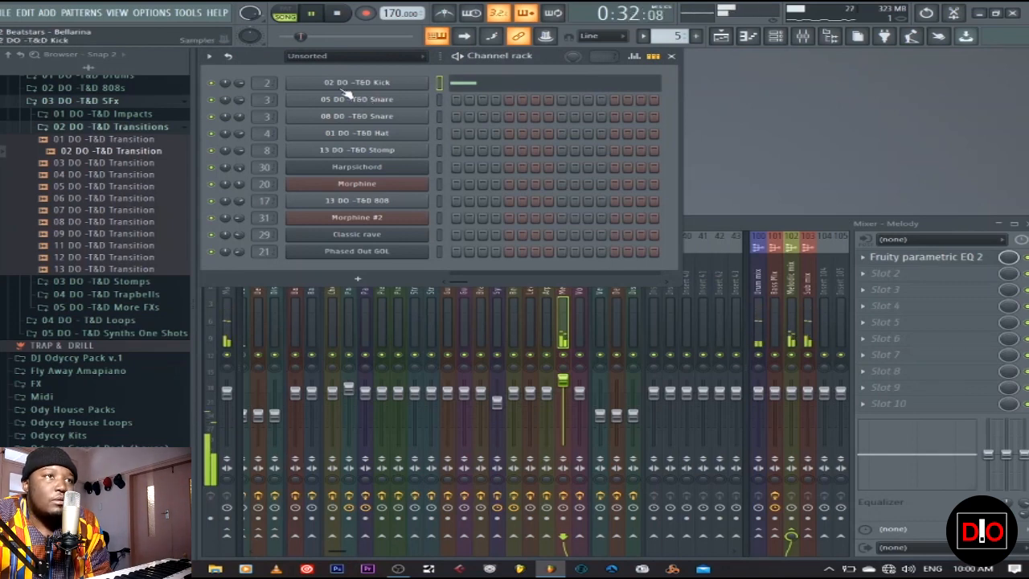
{"action": "key", "text": "F7"}
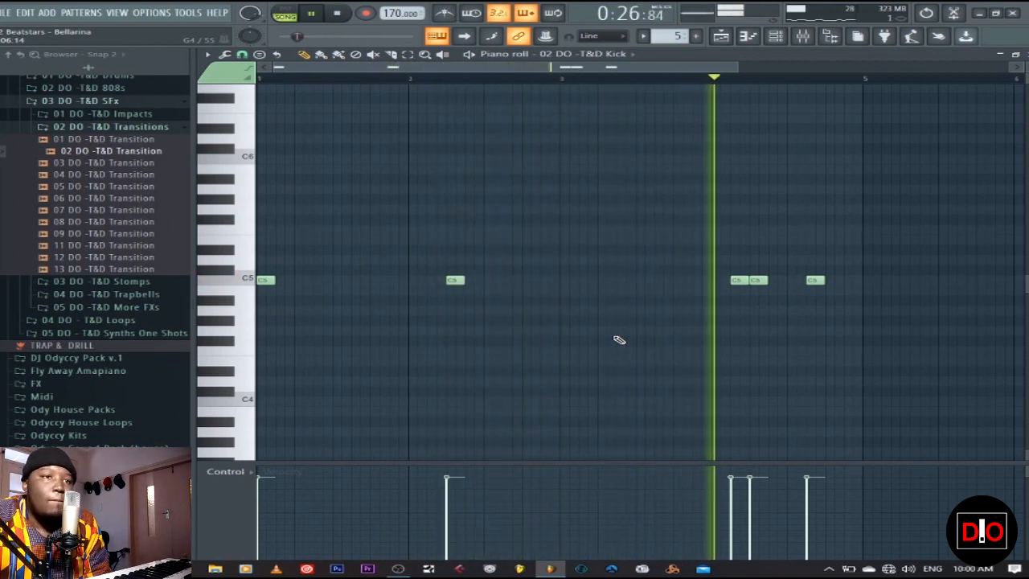
{"action": "left_click", "coordinate": [339, 13]}
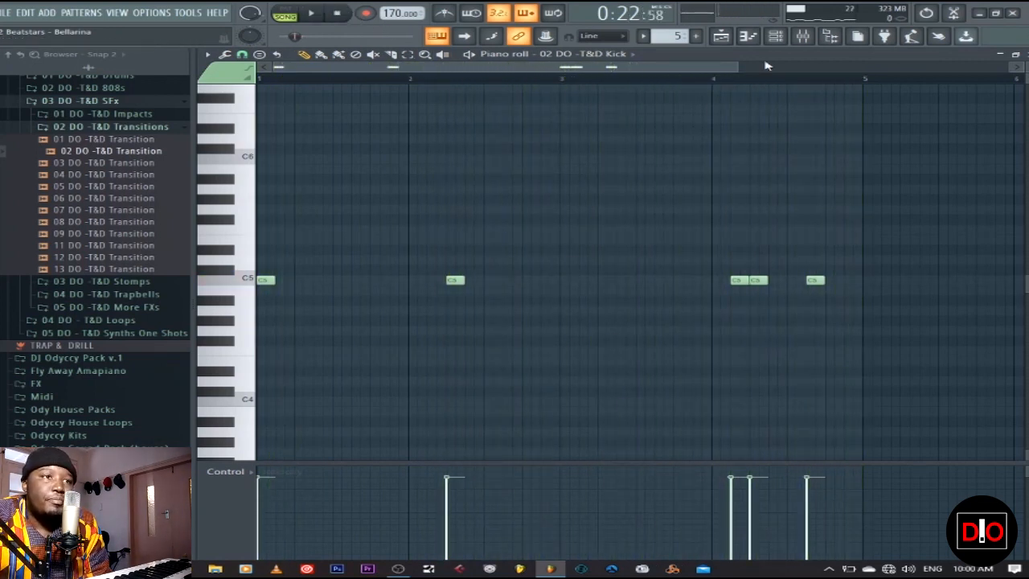
Return to the playlist, select the Stomp pattern, and unmute the Stomp track
{"action": "left_click", "coordinate": [1027, 55]}
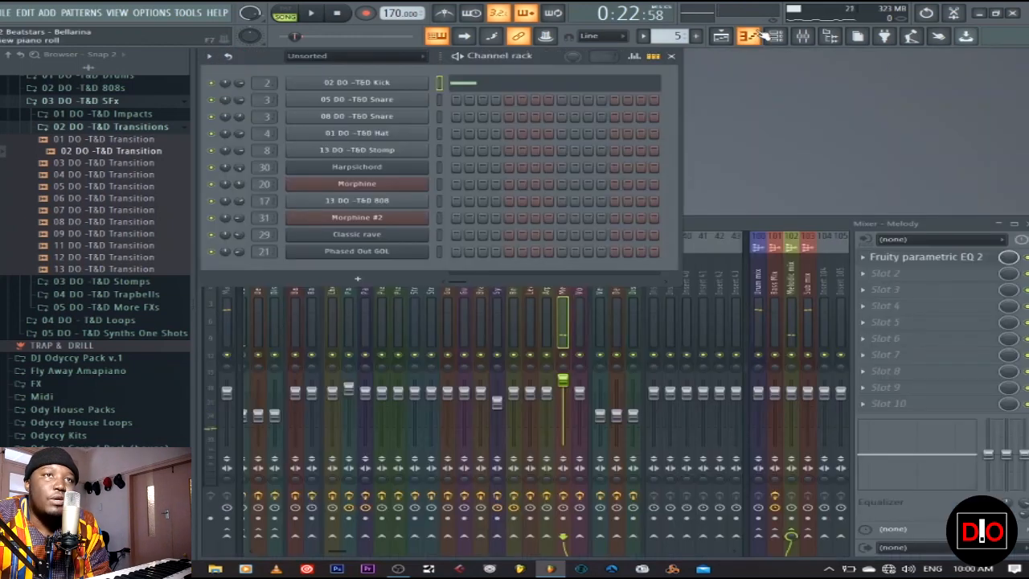
{"action": "left_click", "coordinate": [745, 37]}
{"action": "left_click", "coordinate": [661, 201]}
{"action": "left_click", "coordinate": [408, 204]}
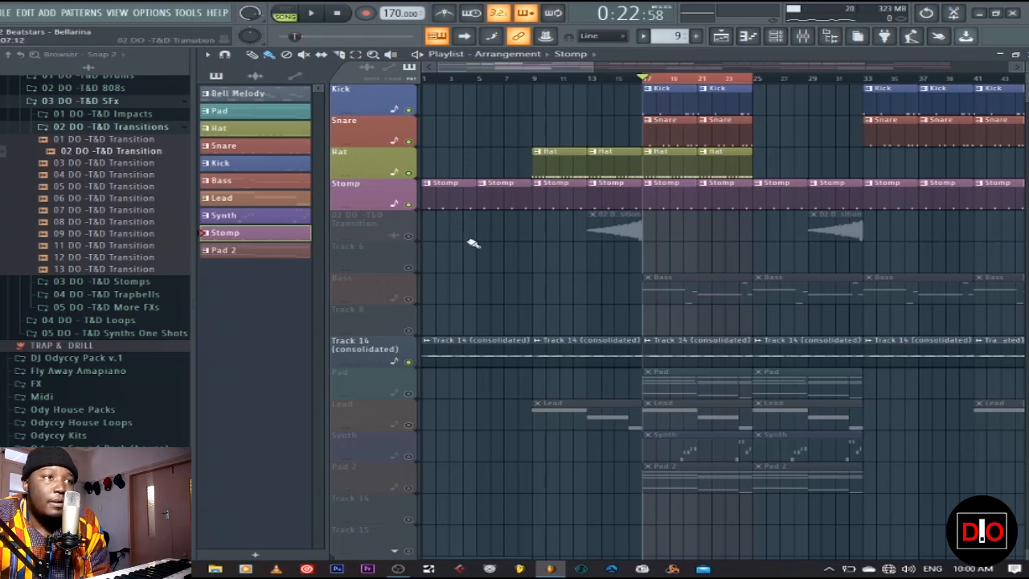
Play the section with the stomps, and inspect the sample settings of the 13 DO -T&D Stomp channel
{"action": "left_click", "coordinate": [313, 14]}
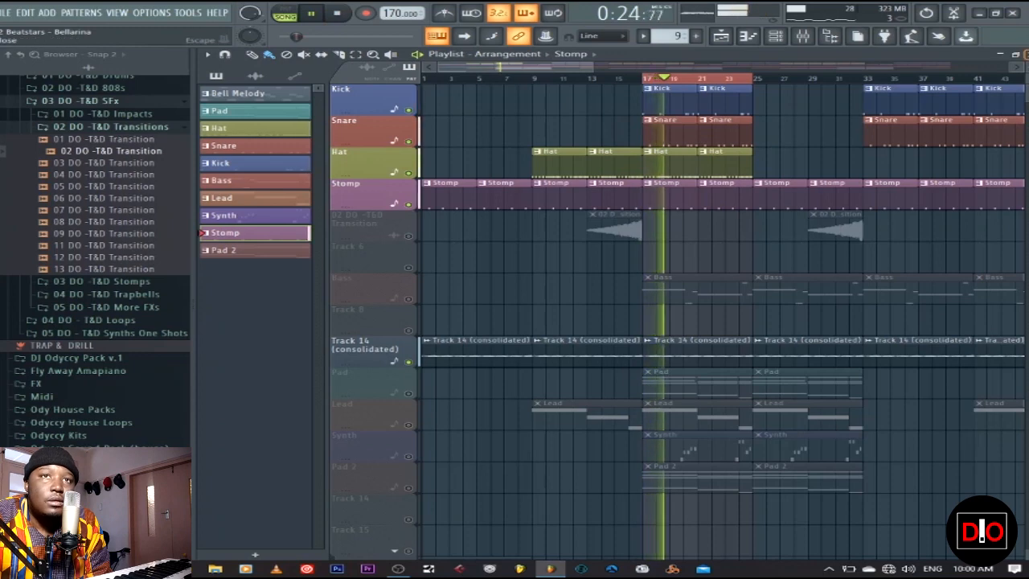
{"action": "key", "text": "F5"}
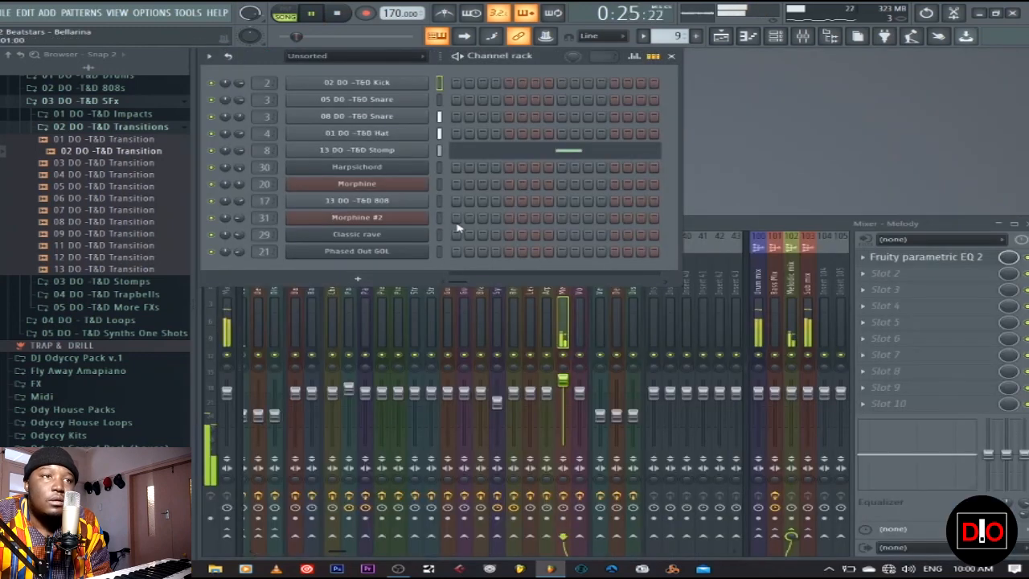
{"action": "left_click", "coordinate": [406, 151]}
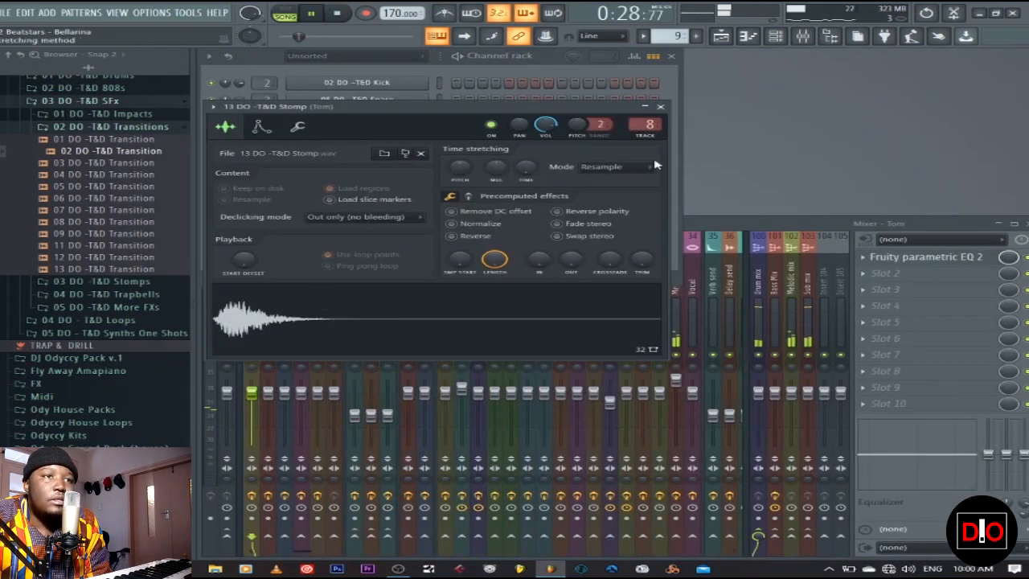
{"action": "left_click", "coordinate": [660, 106]}
Review the 13 DO -T&D Stomp notes in the piano roll, close it, and stop playback
{"action": "left_click", "coordinate": [519, 156]}
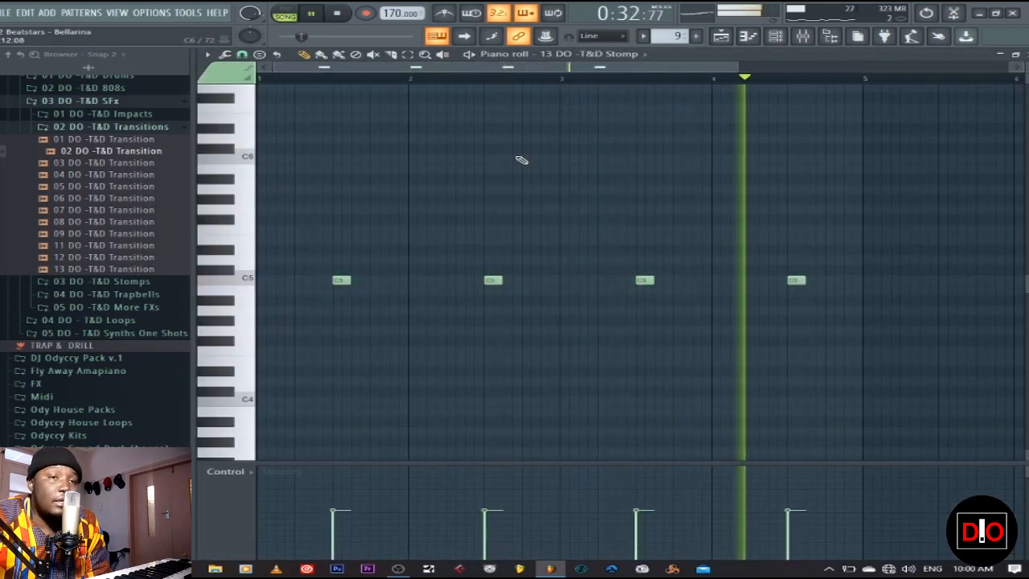
{"action": "left_click", "coordinate": [1015, 54]}
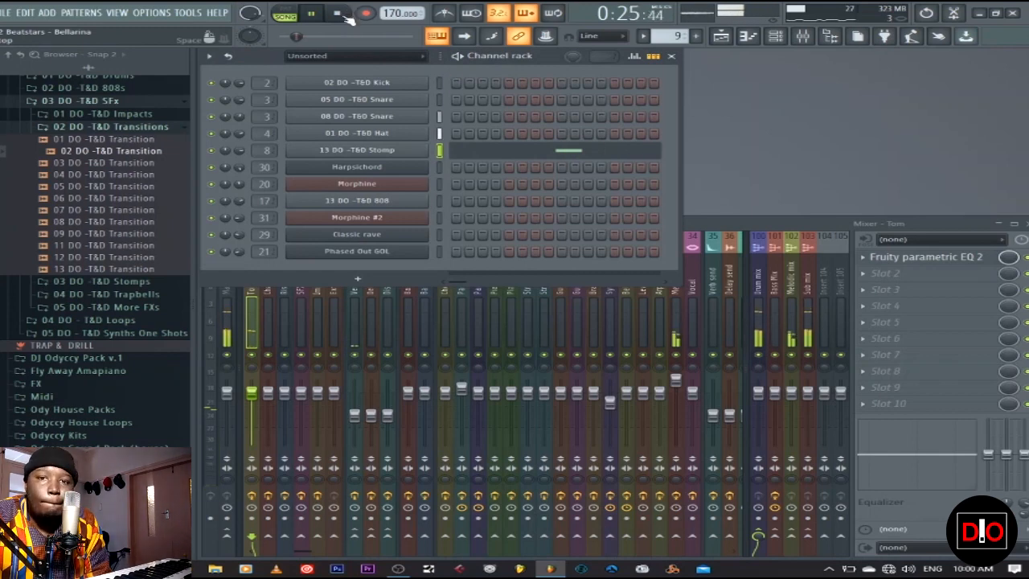
{"action": "left_click", "coordinate": [341, 14]}
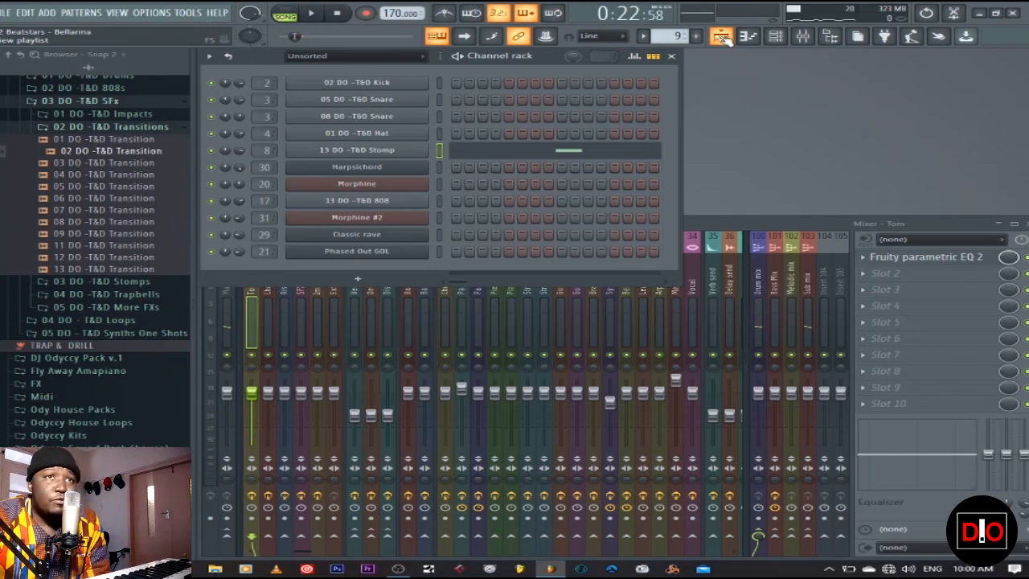
Return to the playlist and unmute the Pad track below Track 14 (consolidated)
{"action": "left_click", "coordinate": [721, 36]}
{"action": "scroll", "coordinate": [693, 287], "scroll_direction": "down", "scroll_amount": 3}
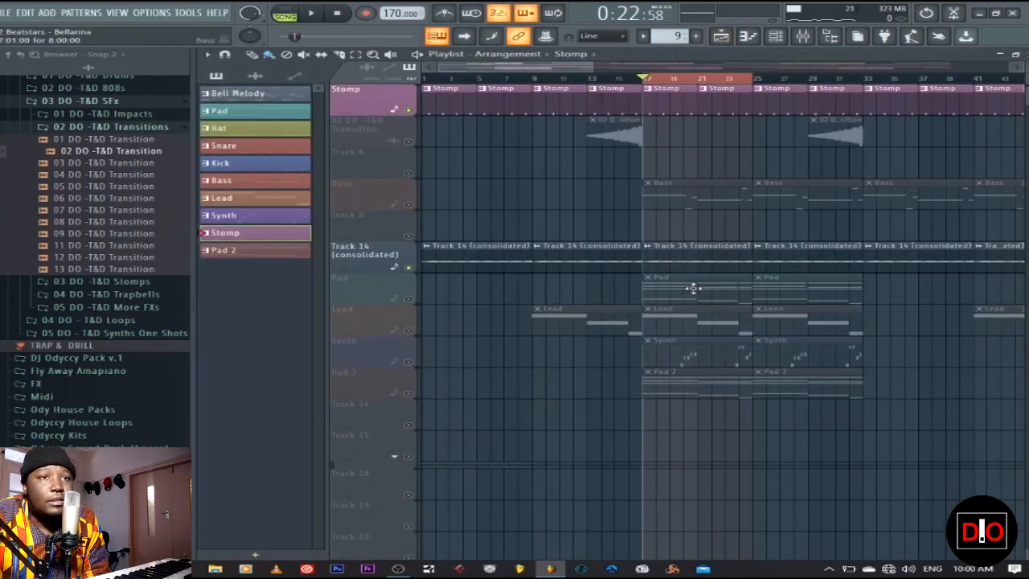
{"action": "scroll", "coordinate": [691, 314], "scroll_direction": "down", "scroll_amount": 2}
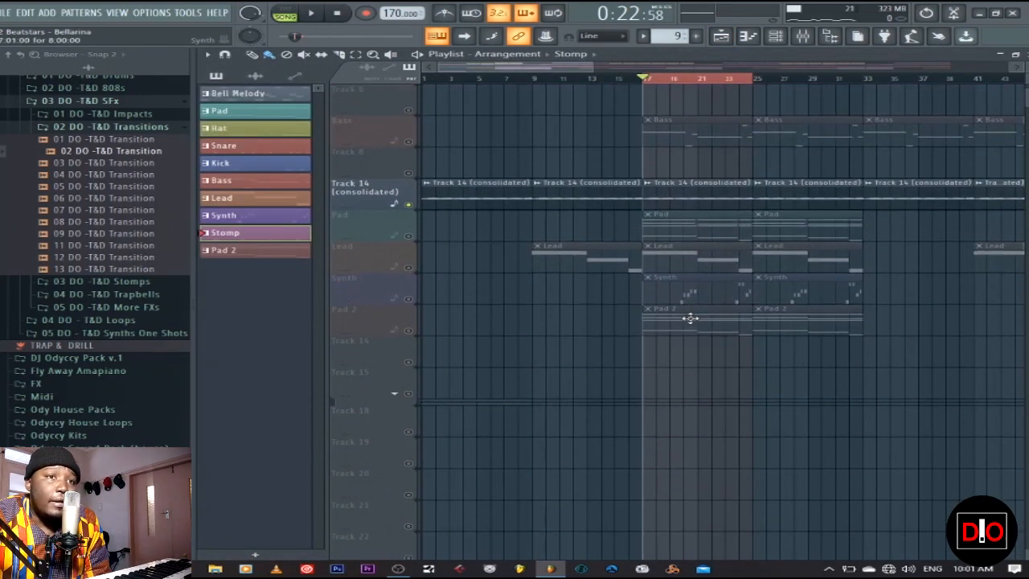
{"action": "left_click", "coordinate": [406, 233]}
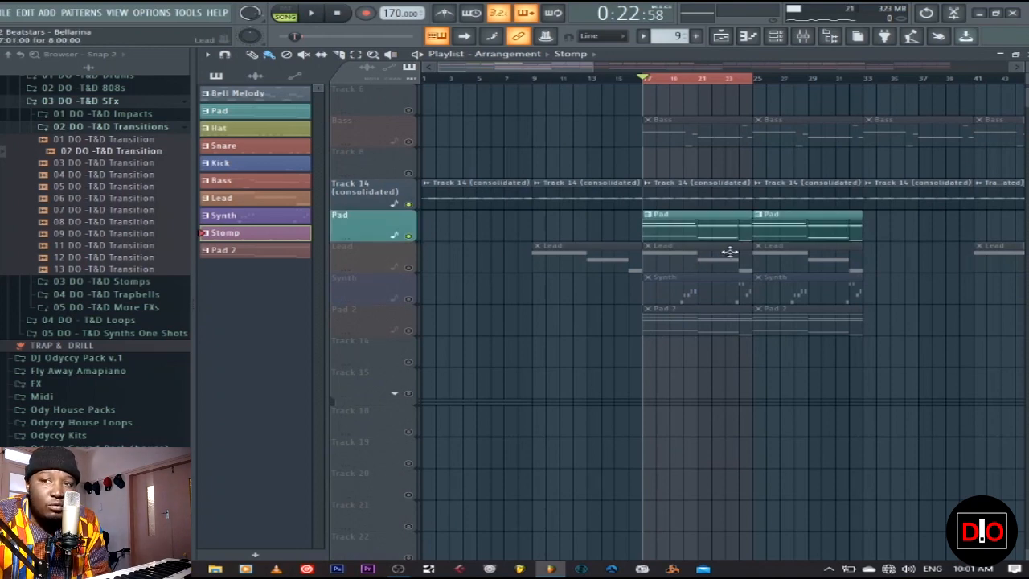
Select the Pad pattern and open its Morphine instrument from the channel rack to examine the preset
{"action": "left_click", "coordinate": [717, 227]}
{"action": "key", "text": "F6"}
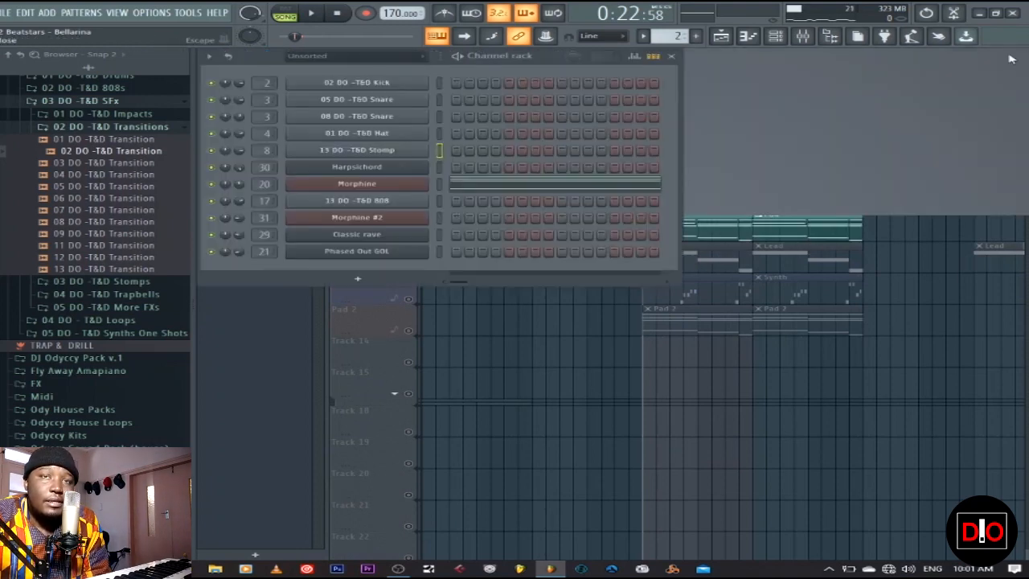
{"action": "key", "text": "F9"}
{"action": "left_click", "coordinate": [383, 185]}
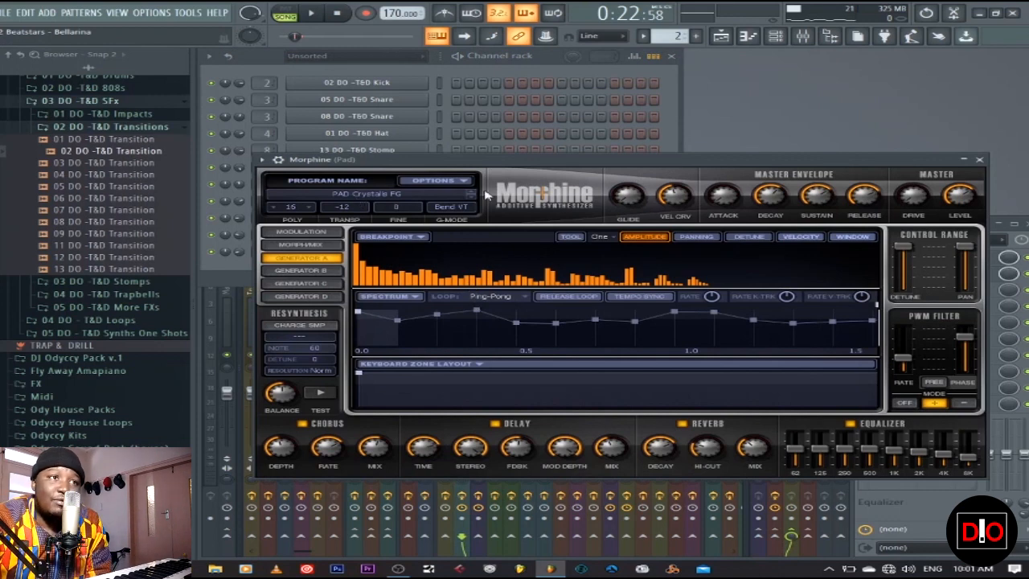
Close the Pad's Morphine instrument and play the section in song mode with the mixer in view
{"action": "left_click", "coordinate": [980, 161]}
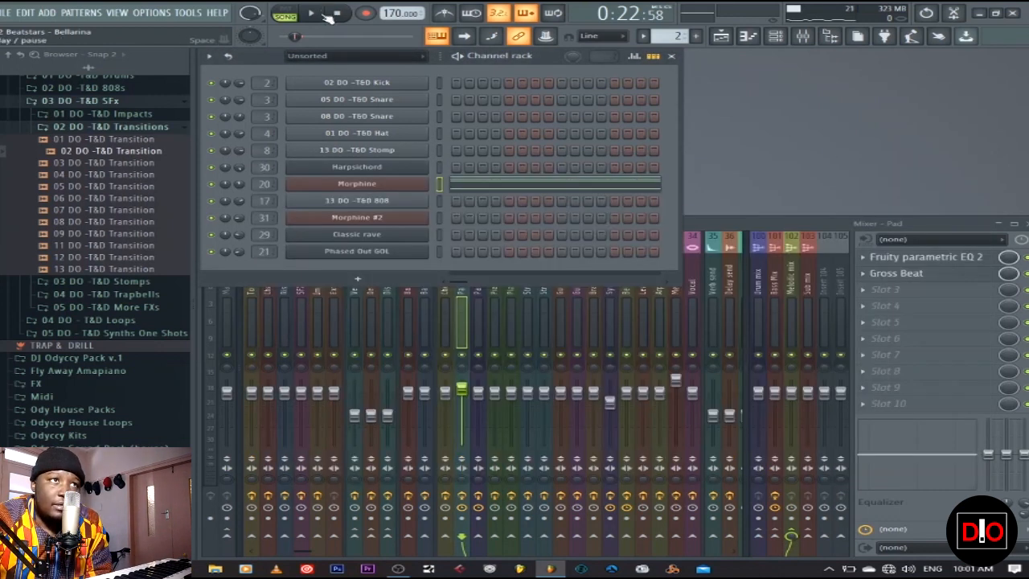
{"action": "left_click", "coordinate": [318, 12]}
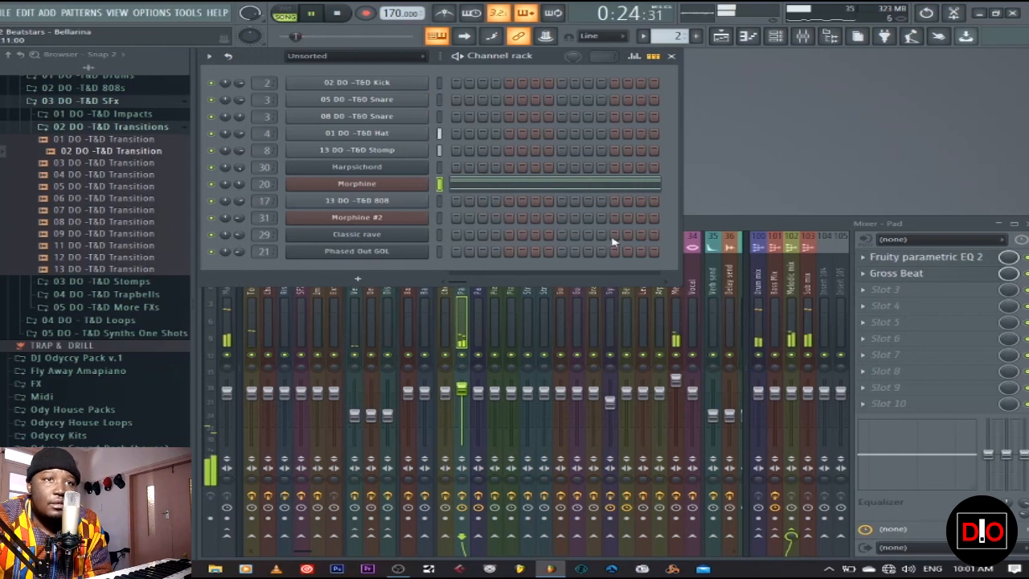
{"action": "left_click", "coordinate": [719, 224]}
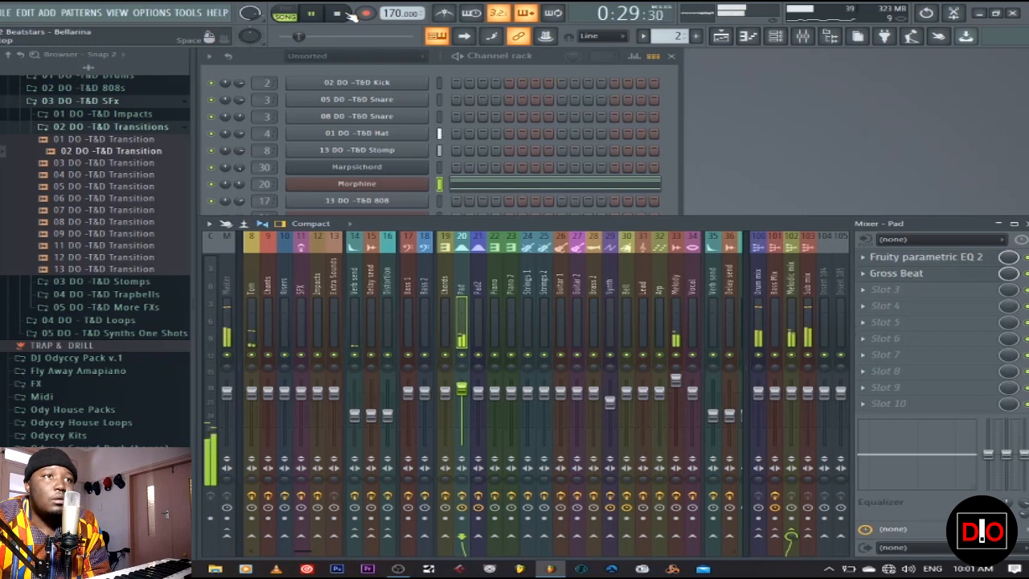
{"action": "key", "text": "space"}
Switch to pattern mode and play the Pad pattern on its own
{"action": "left_click", "coordinate": [297, 15]}
{"action": "left_click", "coordinate": [312, 16]}
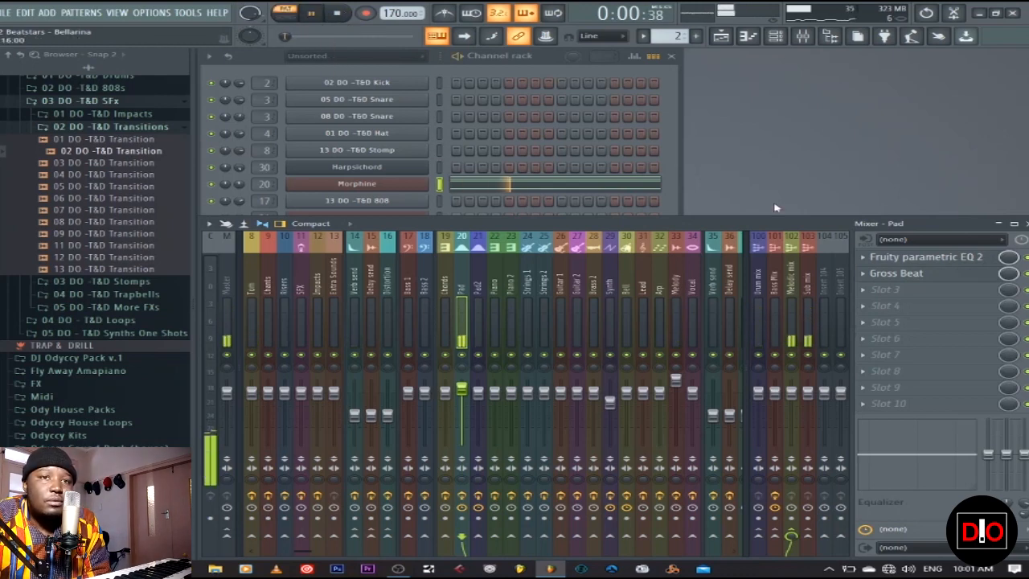
{"action": "left_click", "coordinate": [338, 15]}
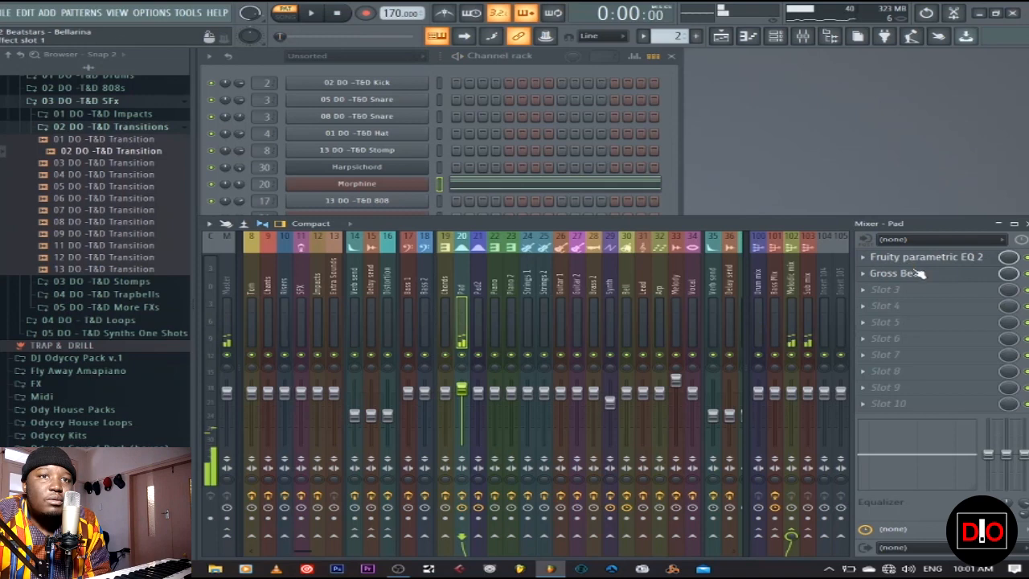
Examine the Fruity parametric EQ 2 curve on the Pad mixer track while the pattern plays, then close it and stop playback
{"action": "left_click", "coordinate": [908, 258]}
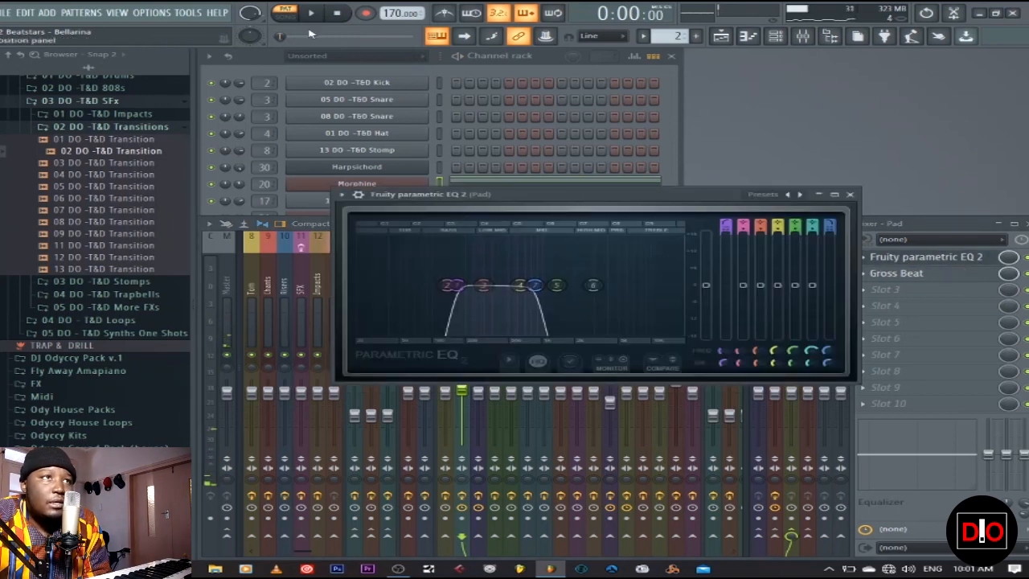
{"action": "left_click", "coordinate": [312, 14]}
{"action": "mouse_move", "coordinate": [536, 284]}
{"action": "left_mouse_down"}
{"action": "mouse_move", "coordinate": [673, 285]}
{"action": "mouse_move", "coordinate": [533, 285]}
{"action": "left_mouse_up"}
{"action": "left_click", "coordinate": [850, 193]}
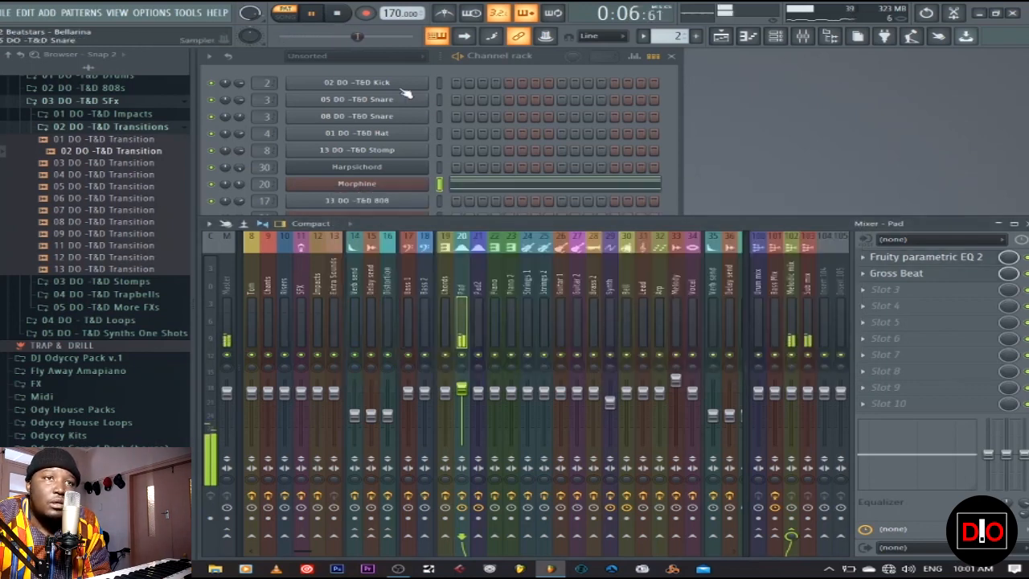
{"action": "key", "text": "space"}
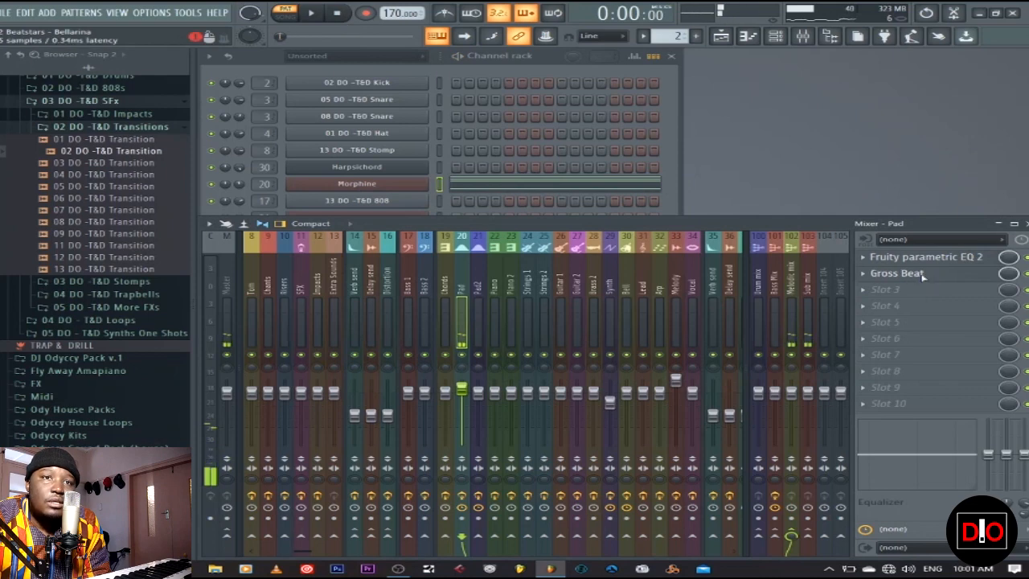
Review the Gross Beat 1/2 Bt Gate volume effect on the Pad mixer track during pattern playback, then close the plugin
{"action": "left_click", "coordinate": [922, 274]}
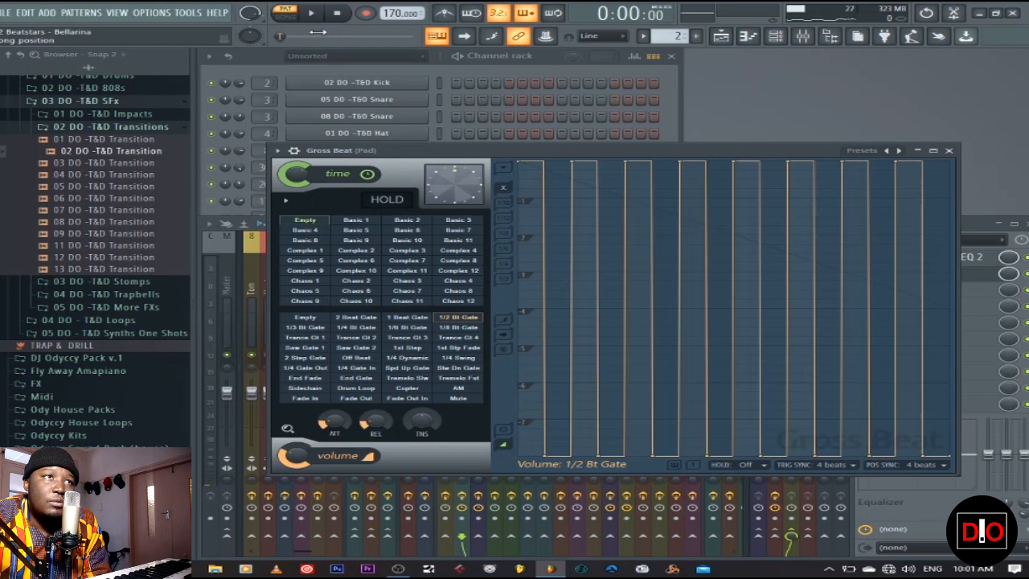
{"action": "left_click", "coordinate": [312, 14]}
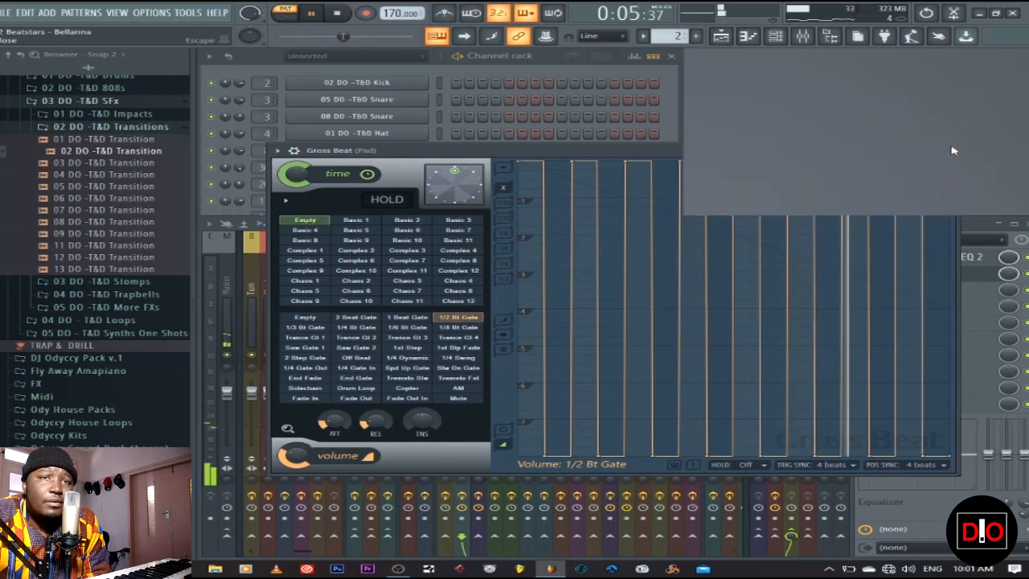
{"action": "key", "text": "Escape"}
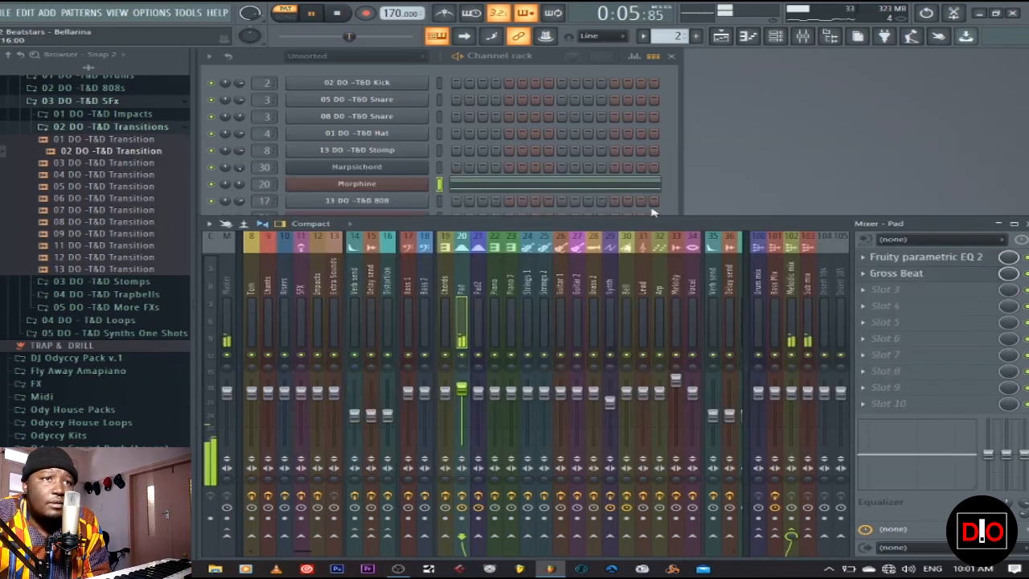
Switch back to song mode, listen to the section with the pad in the playlist, and stop playback
{"action": "left_click", "coordinate": [286, 16]}
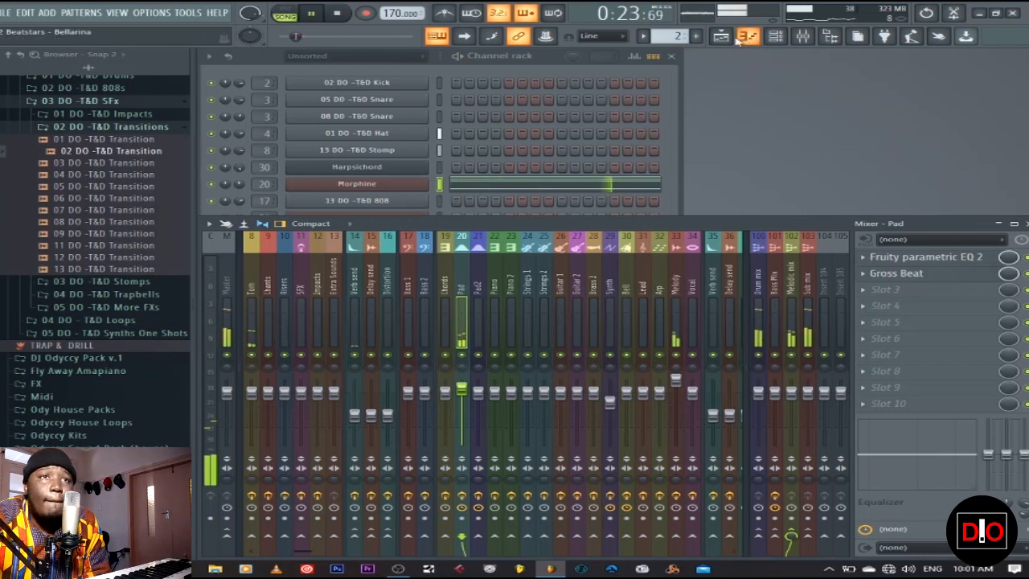
{"action": "left_click", "coordinate": [723, 37]}
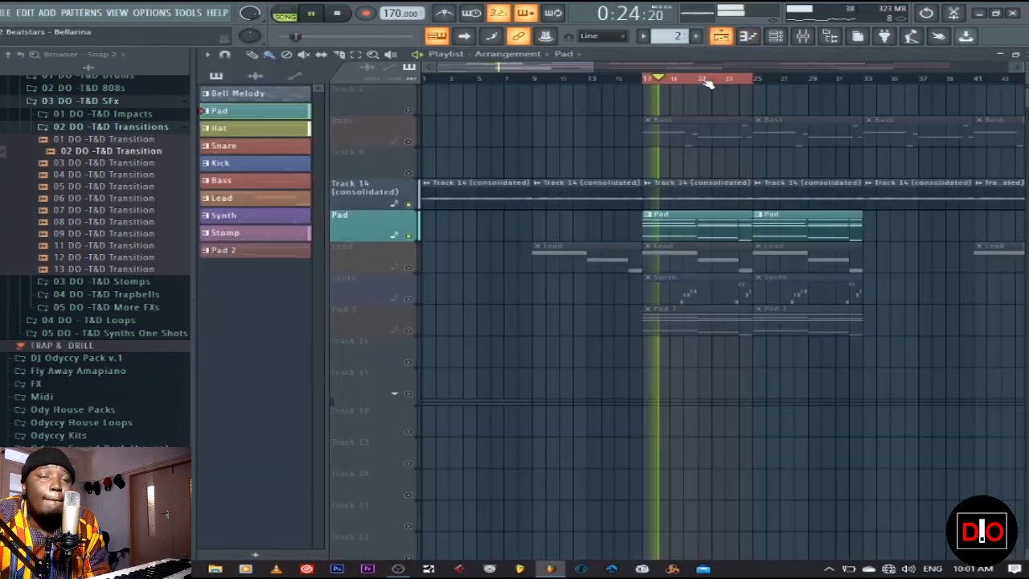
{"action": "scroll", "coordinate": [919, 327], "scroll_direction": "up", "scroll_amount": 5}
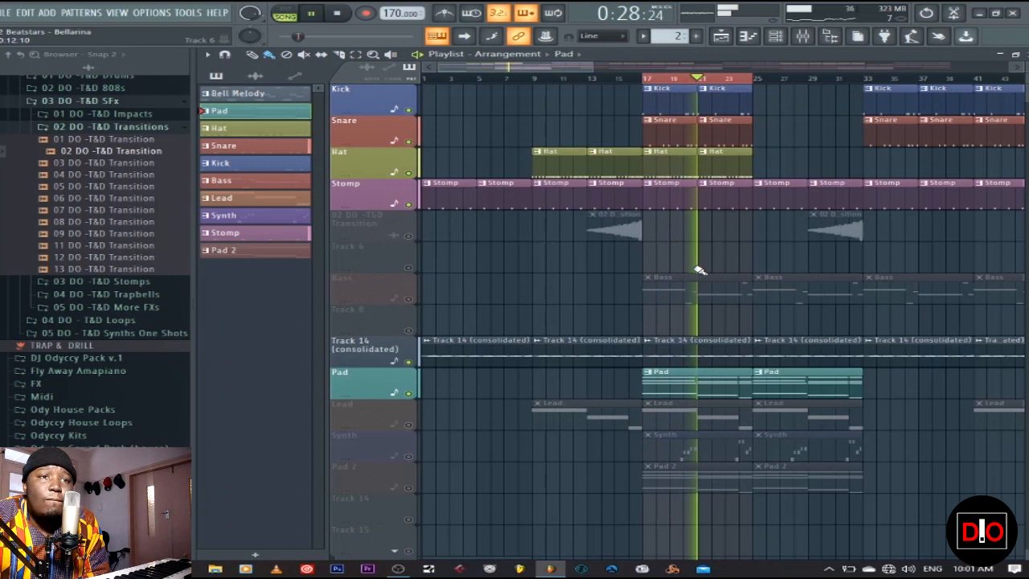
{"action": "key", "text": "space"}
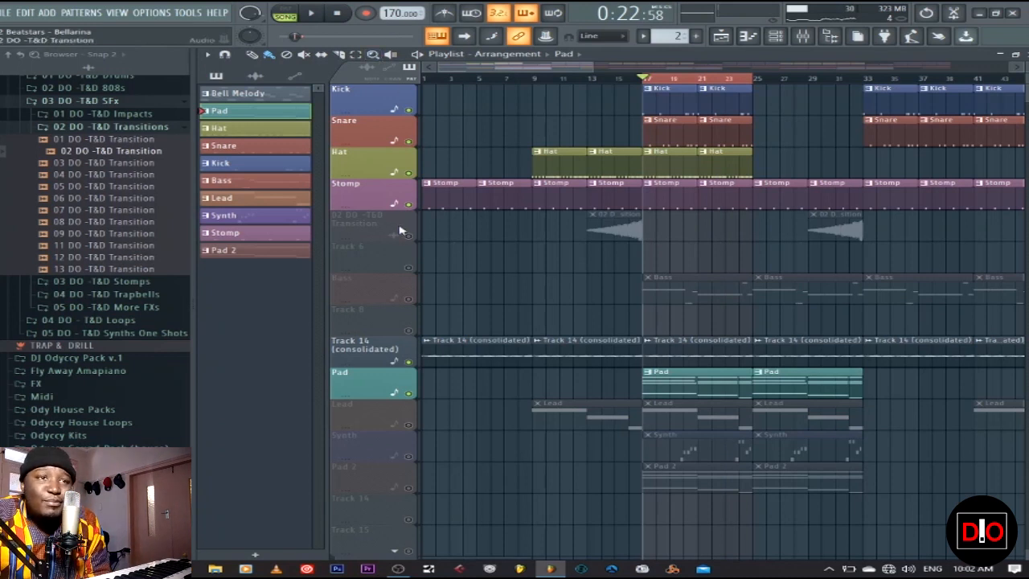
Unmute the Bass track, play the section with it, and select the Bass pattern before stopping
{"action": "left_click", "coordinate": [409, 299]}
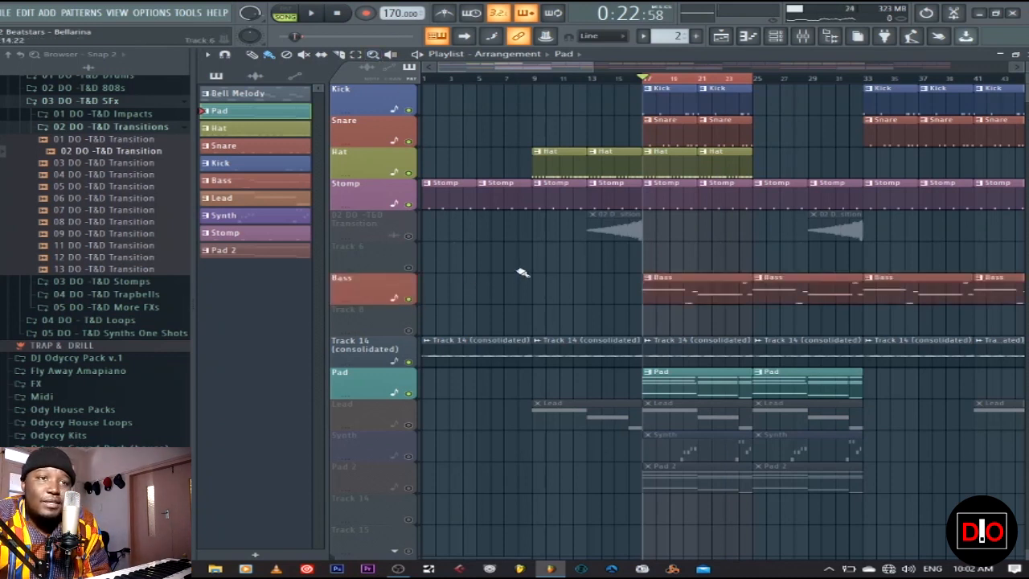
{"action": "key", "text": "space"}
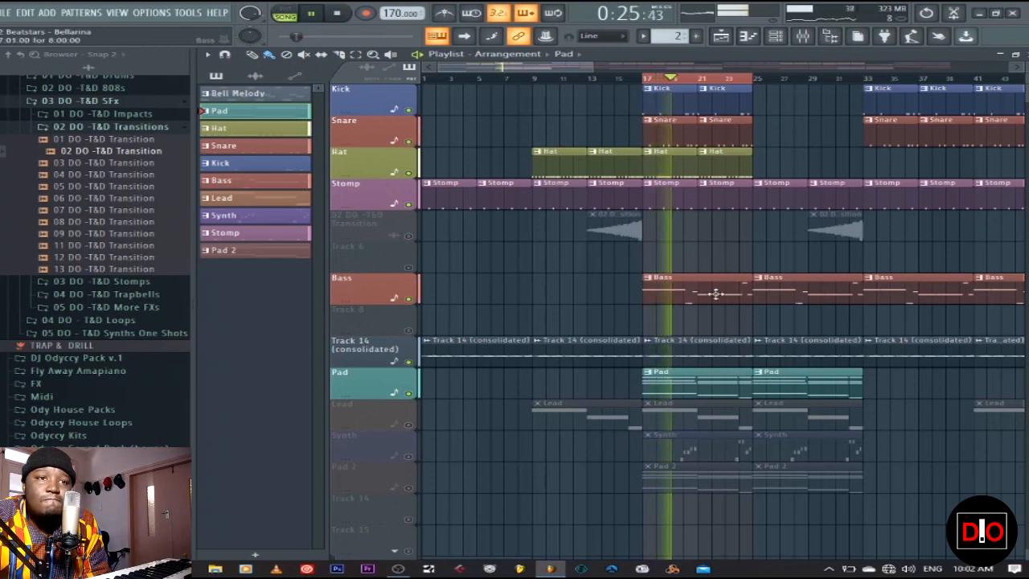
{"action": "key", "text": "F5"}
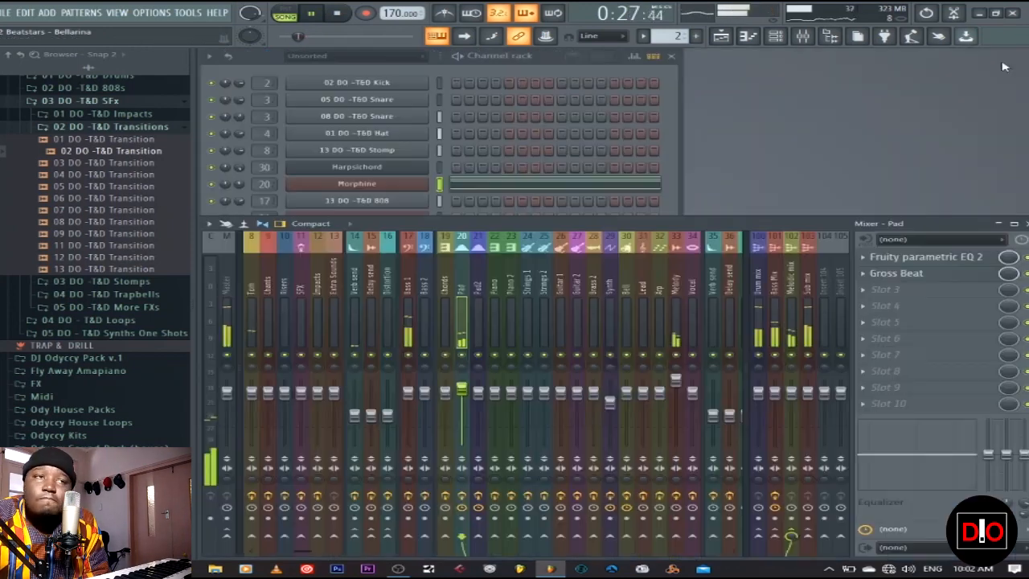
{"action": "key", "text": "F5"}
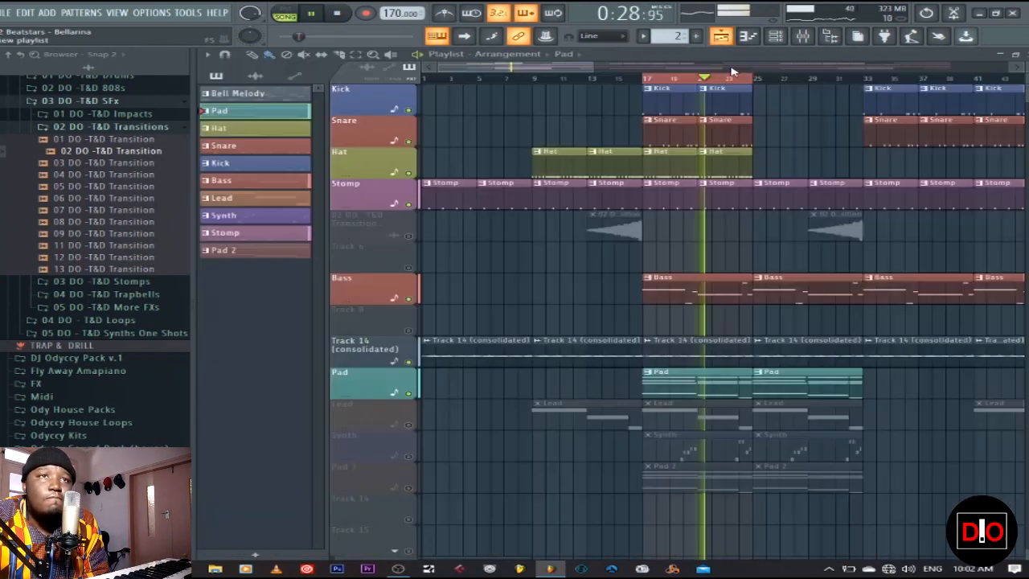
{"action": "left_click", "coordinate": [709, 283]}
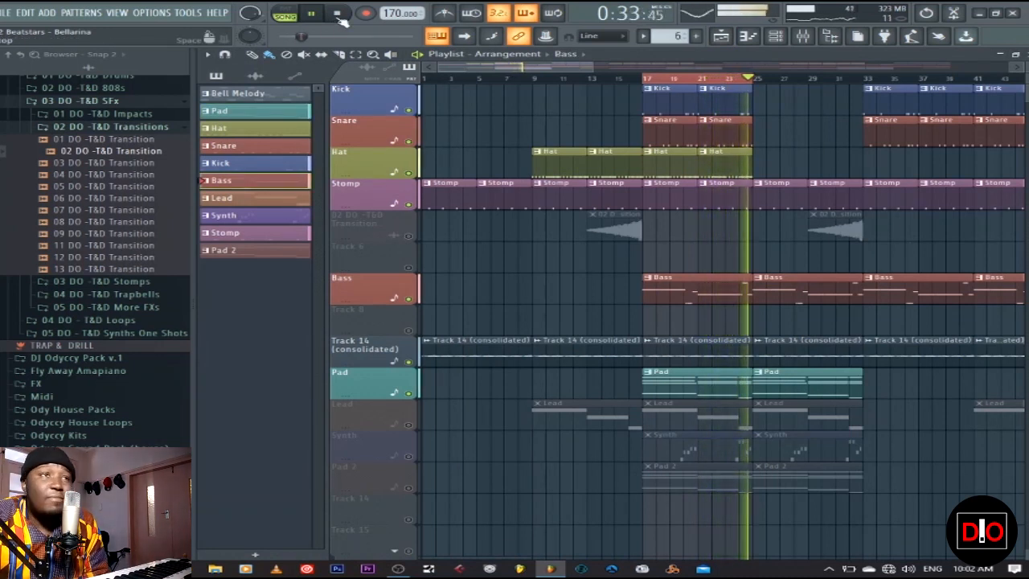
{"action": "left_click", "coordinate": [337, 13]}
Open the 13 DO -T&D 808 channel from the channel rack and examine its volume envelope and root note
{"action": "key", "text": "F5"}
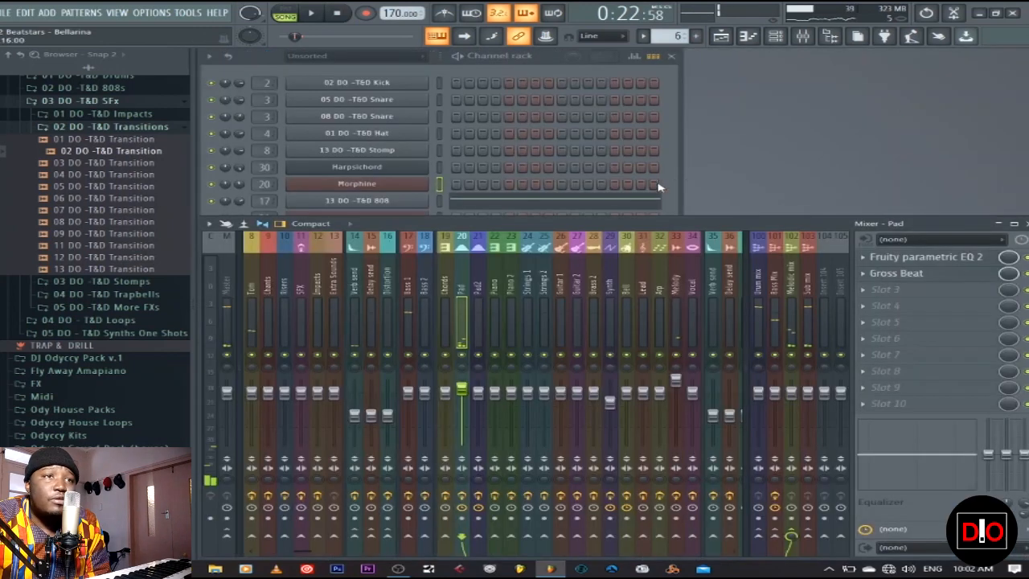
{"action": "left_click", "coordinate": [674, 183]}
{"action": "left_click", "coordinate": [391, 202]}
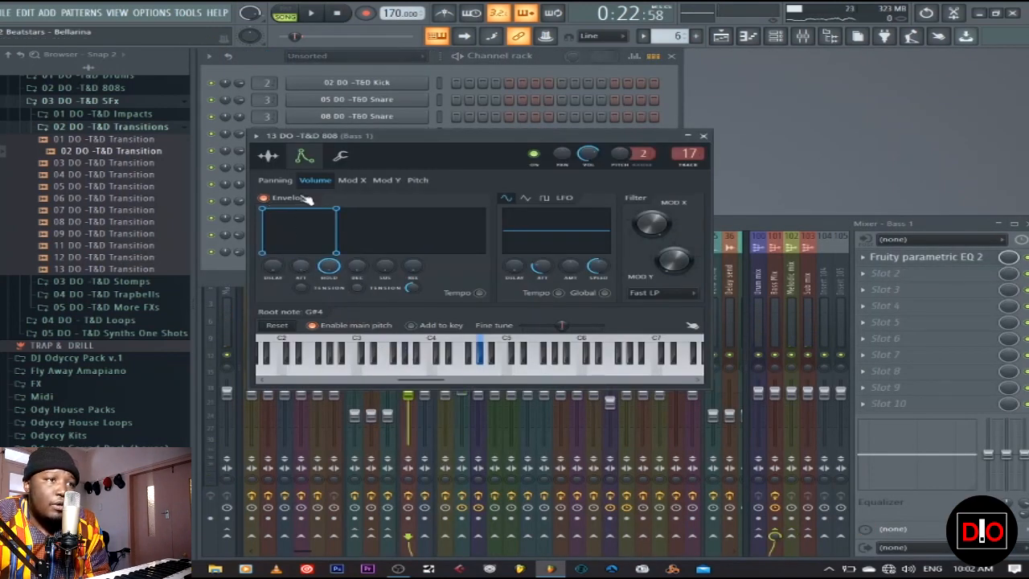
{"action": "left_click", "coordinate": [279, 159]}
{"action": "left_click", "coordinate": [304, 157]}
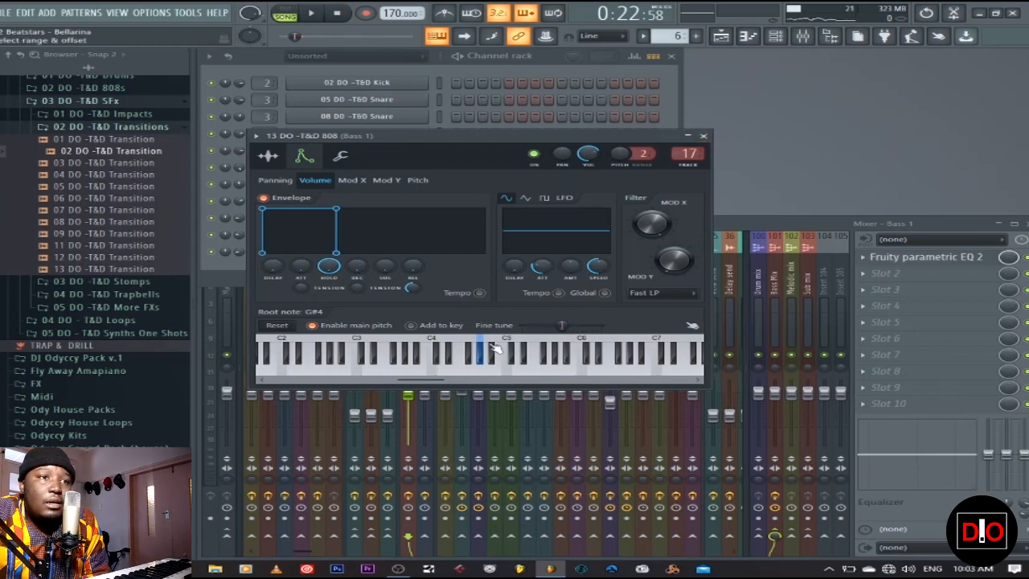
Load the 808 sample into Edison, detect its pitch regions to find the root note, and close Edison
{"action": "left_click", "coordinate": [268, 155]}
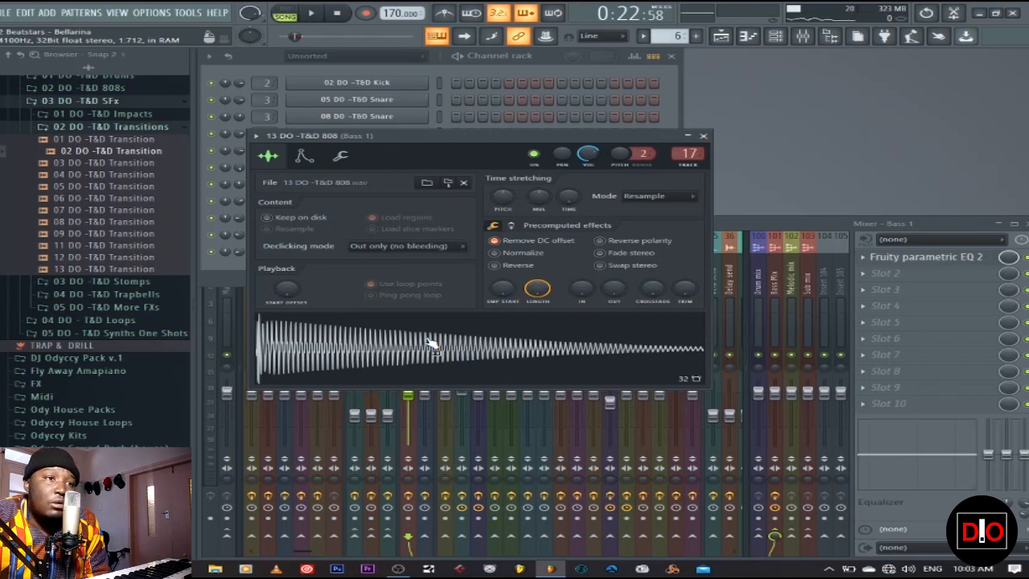
{"action": "left_click", "coordinate": [430, 344]}
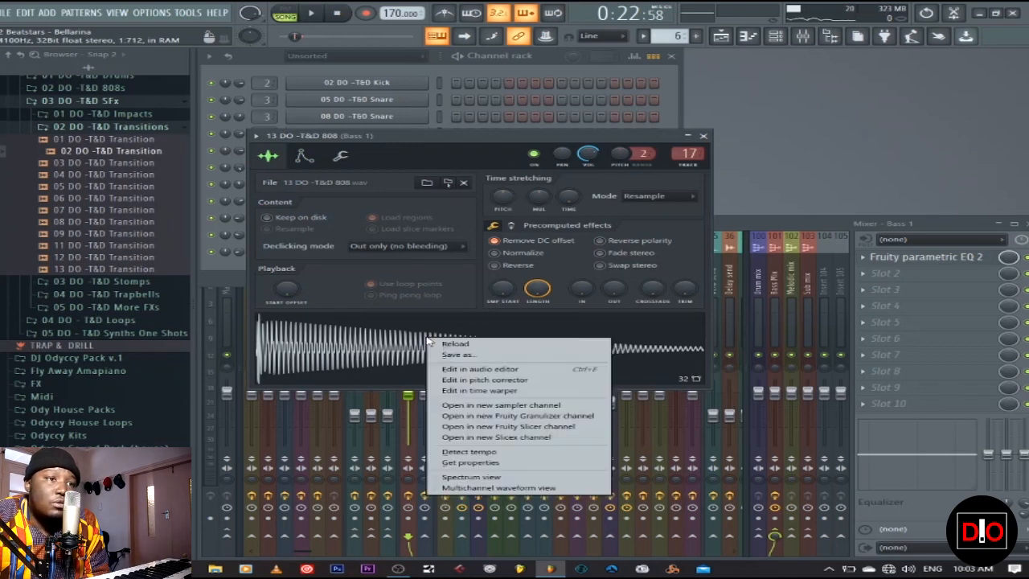
{"action": "left_click", "coordinate": [491, 370]}
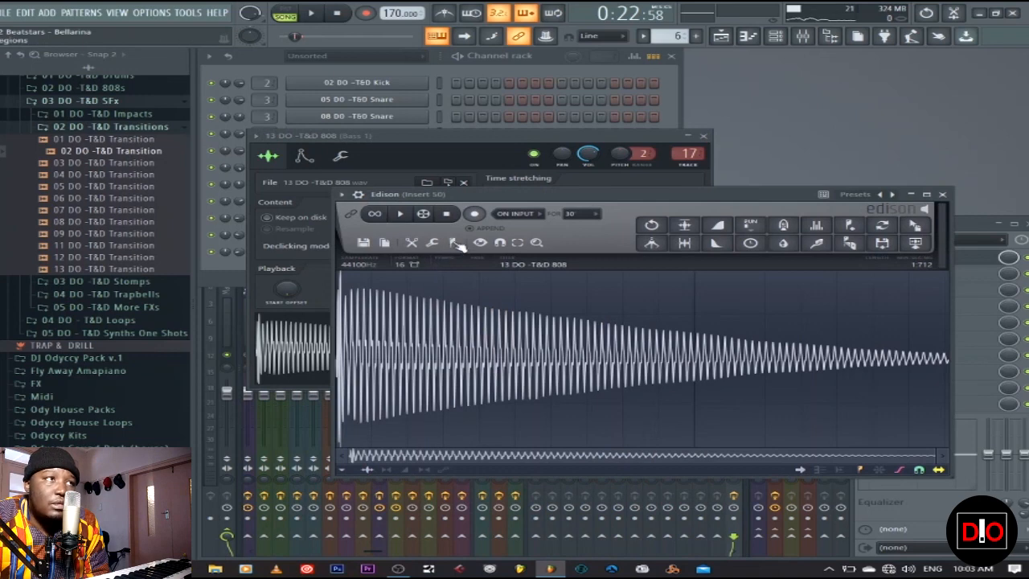
{"action": "left_click", "coordinate": [455, 244]}
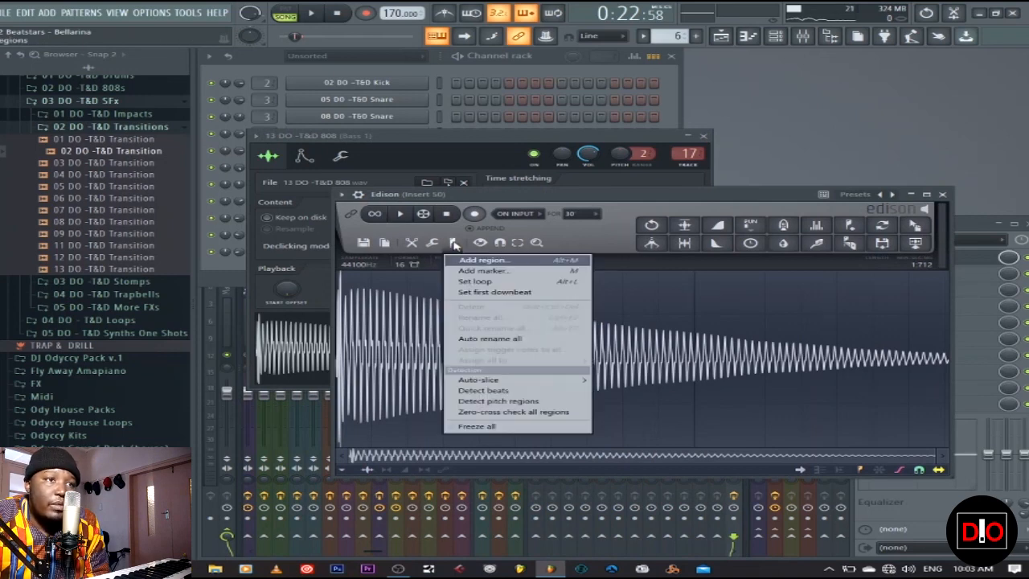
{"action": "left_click", "coordinate": [537, 402]}
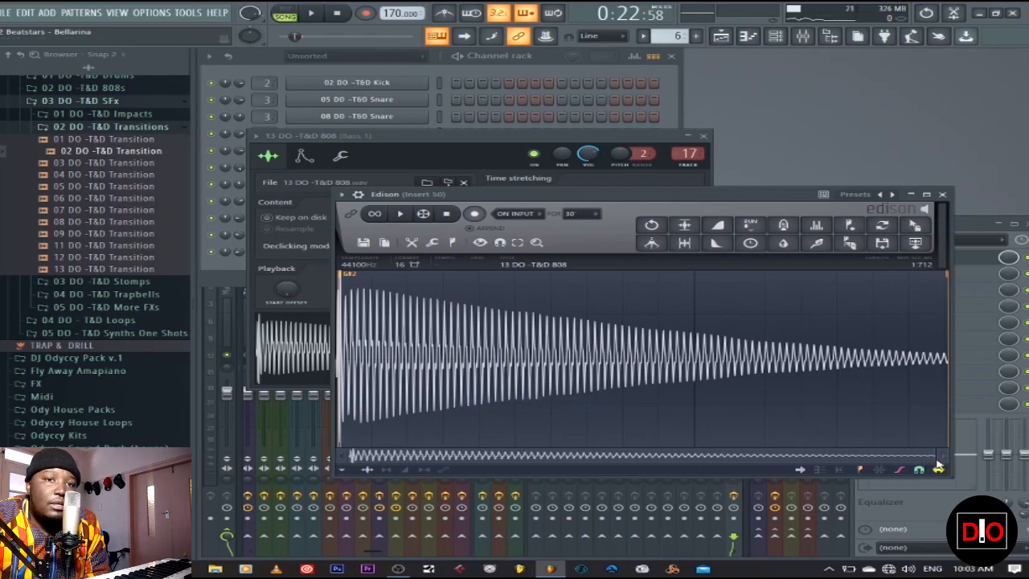
{"action": "left_click_drag", "start_coordinate": [931, 458], "coordinate": [488, 458]}
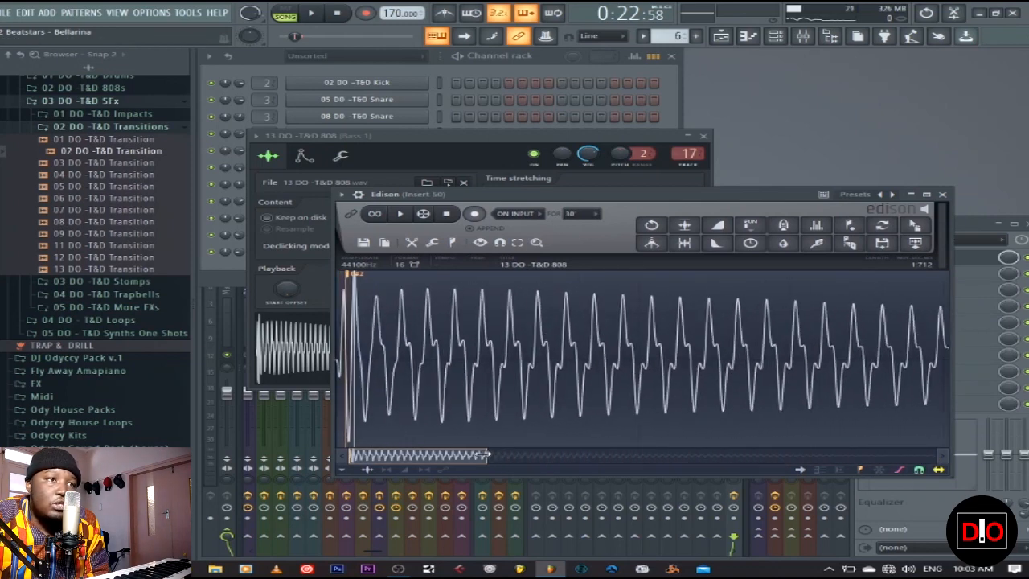
{"action": "left_click", "coordinate": [942, 194]}
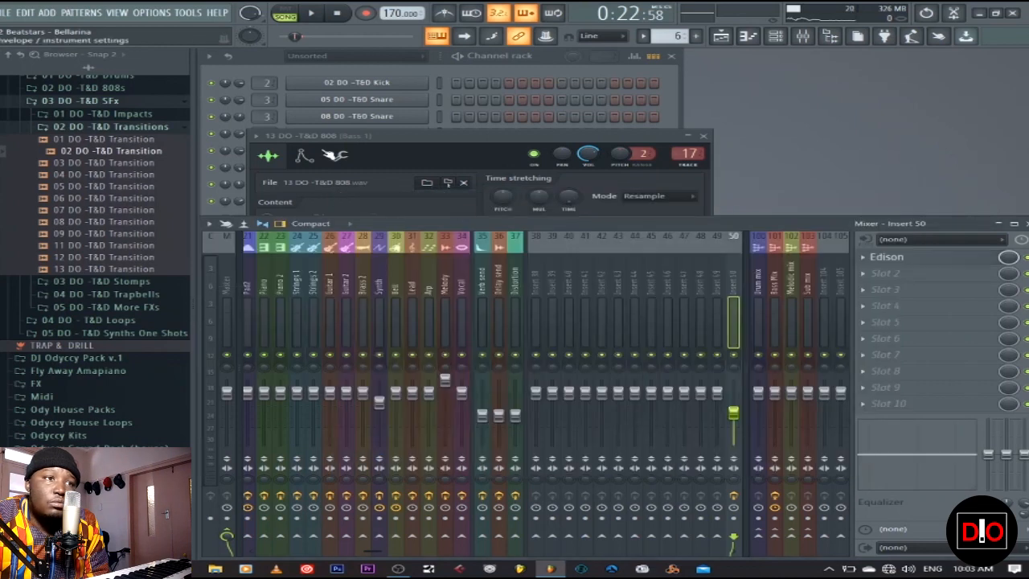
Review the 808 channel's miscellaneous functions, including polyphony, portamento and cut group, and close the channel window
{"action": "left_click", "coordinate": [360, 180]}
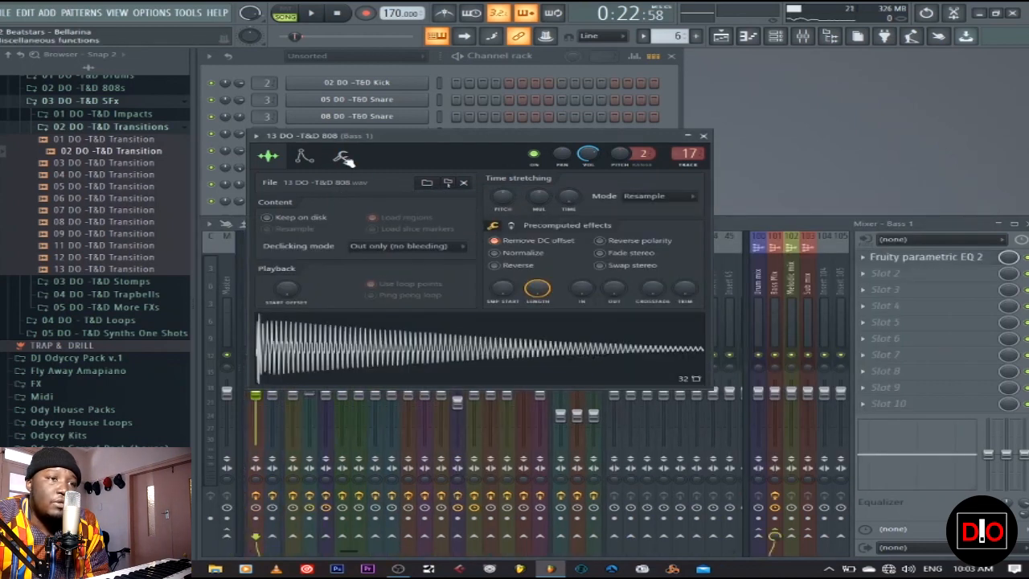
{"action": "left_click", "coordinate": [344, 158]}
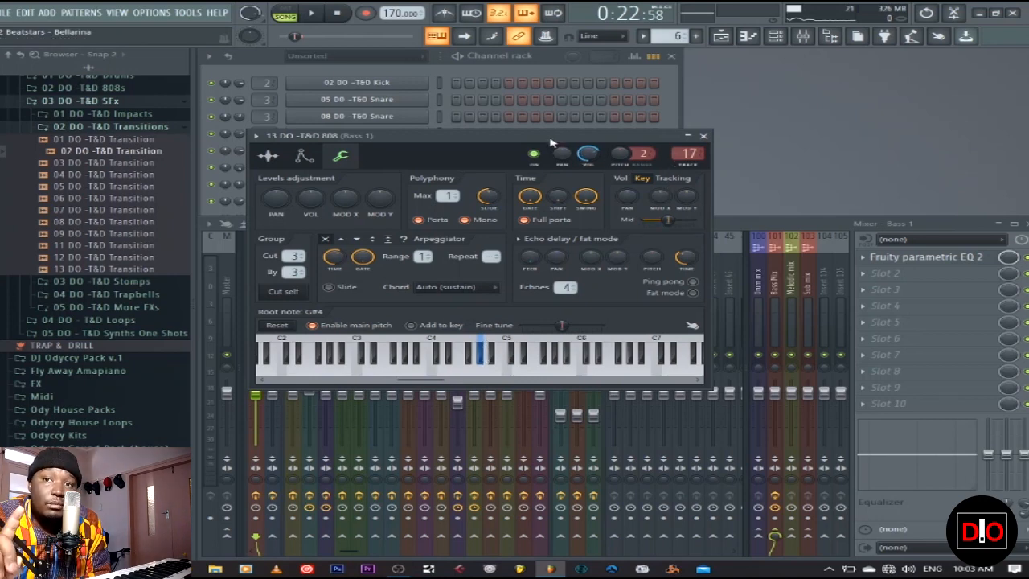
{"action": "left_click", "coordinate": [704, 136]}
Play the section with the bass, bring the channel rack forward, and return to the playlist
{"action": "key", "text": "space"}
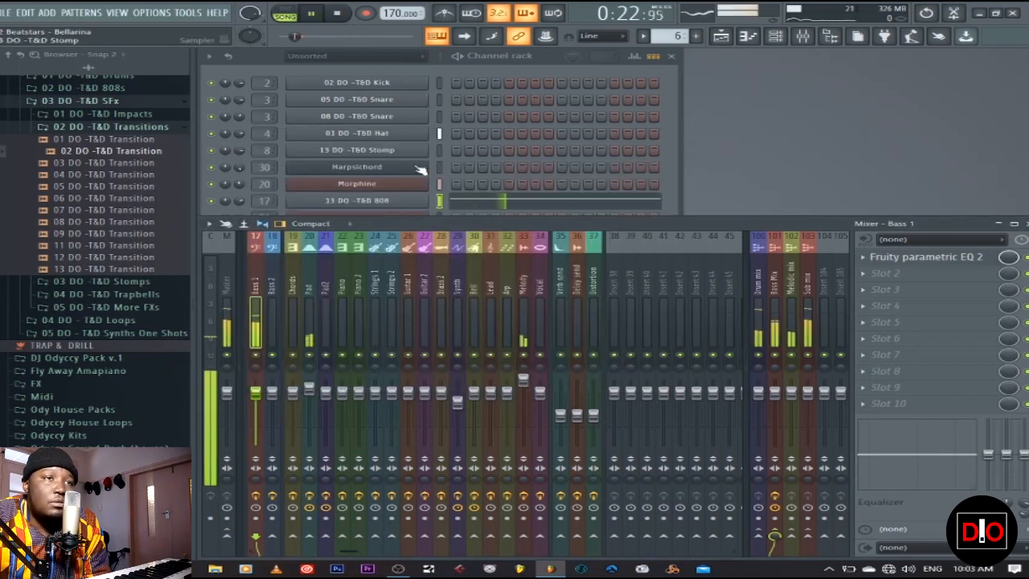
{"action": "left_click", "coordinate": [648, 200]}
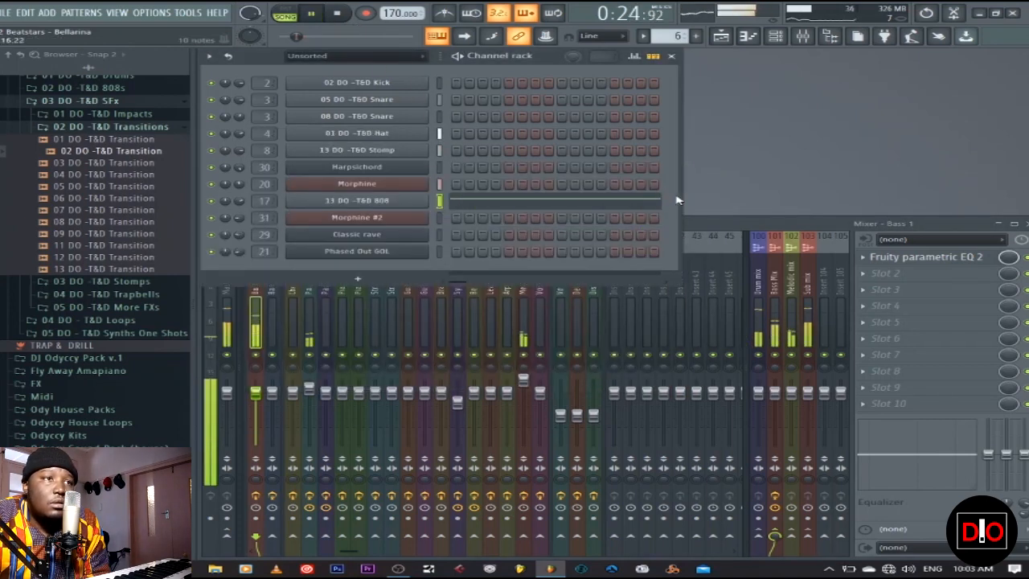
{"action": "key", "text": "F5"}
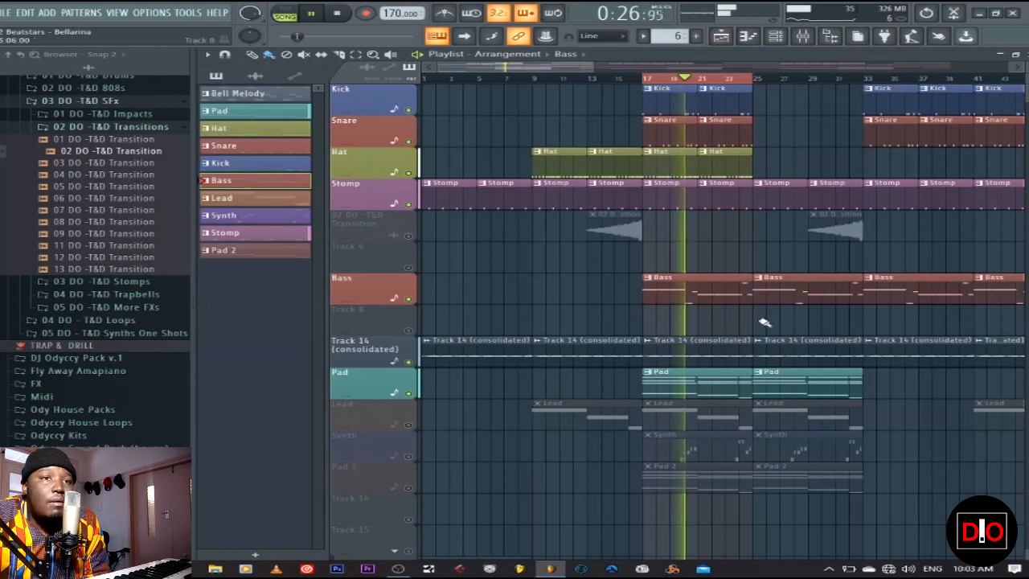
Stop playback, select the Lead pattern in the playlist and unmute the Lead track
{"action": "scroll", "coordinate": [768, 344], "scroll_direction": "down", "scroll_amount": 2}
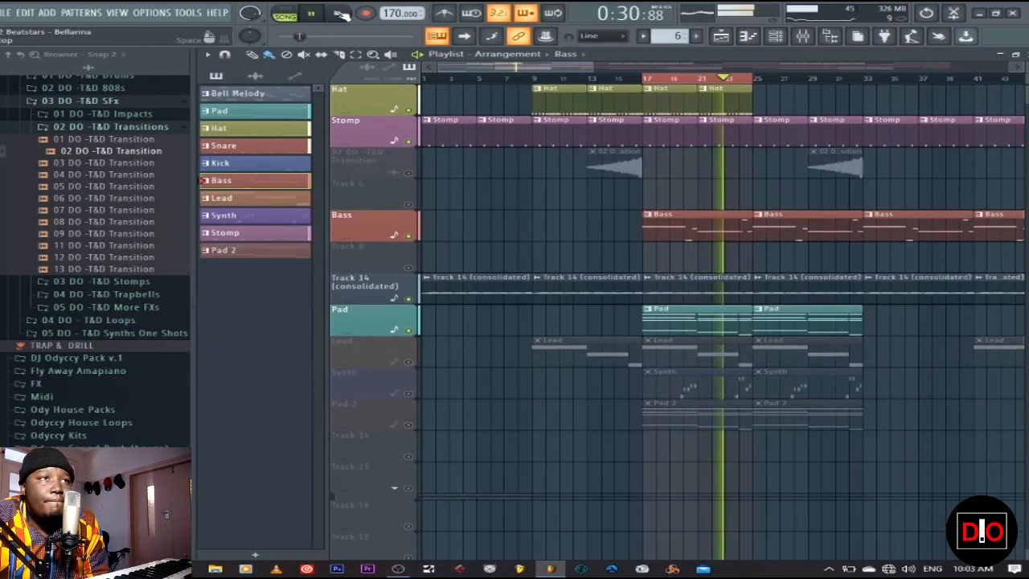
{"action": "key", "text": "space"}
{"action": "left_click", "coordinate": [713, 356]}
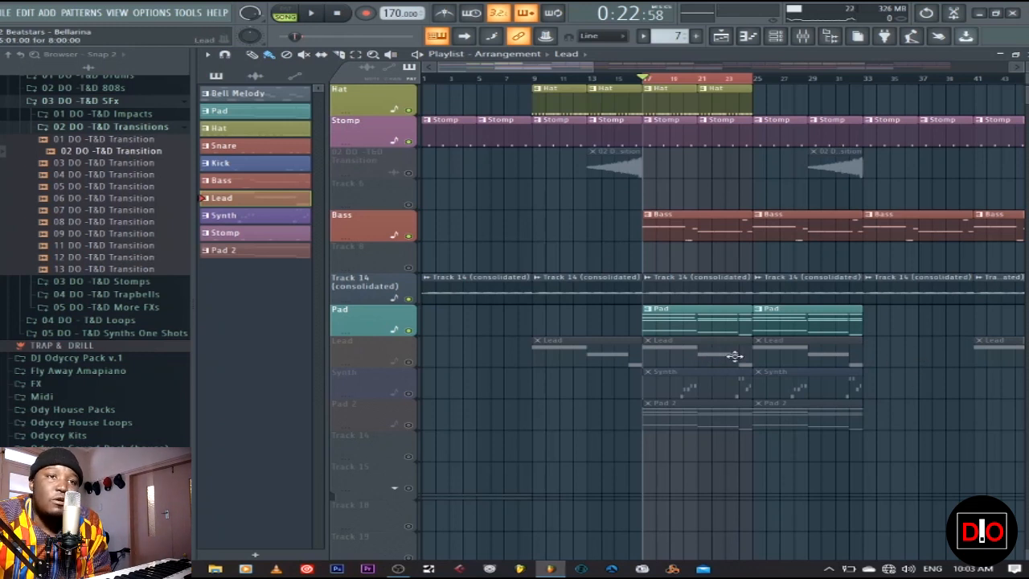
{"action": "left_click", "coordinate": [410, 363]}
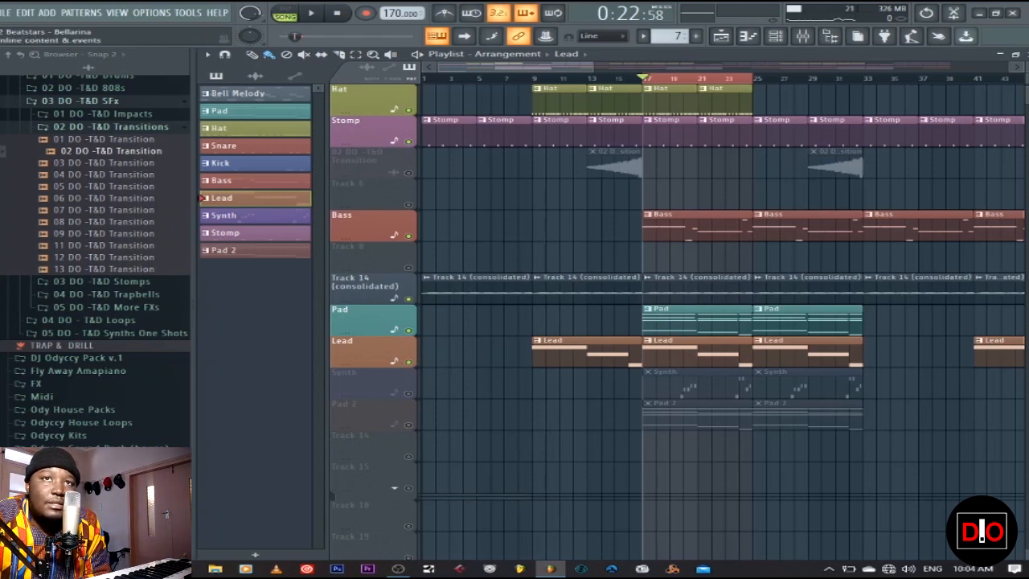
Open the Morphine #2 channel, play the Lead pattern in pattern mode to hear its sound, and close the synth window
{"action": "left_click", "coordinate": [1027, 55]}
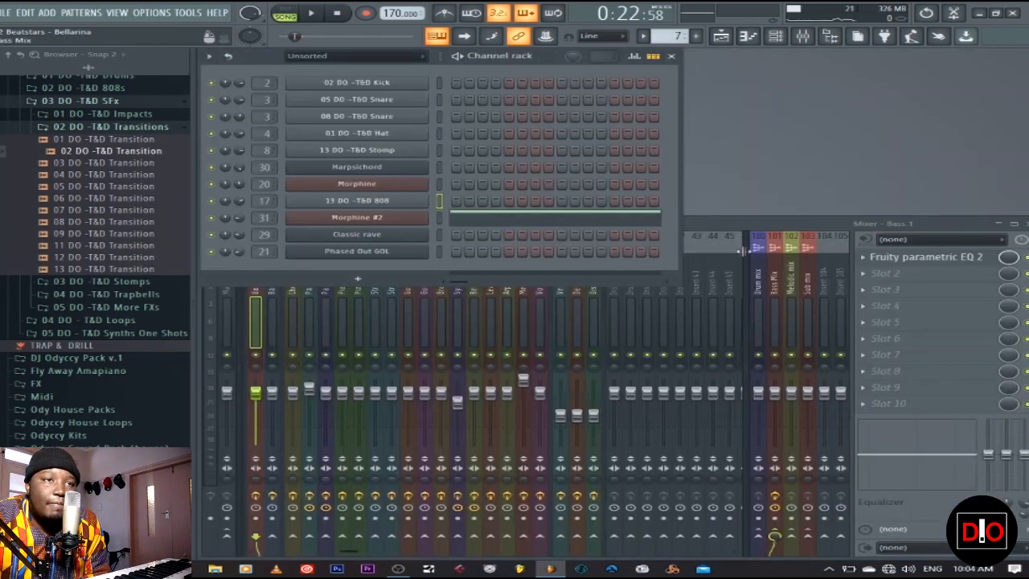
{"action": "left_click", "coordinate": [386, 218]}
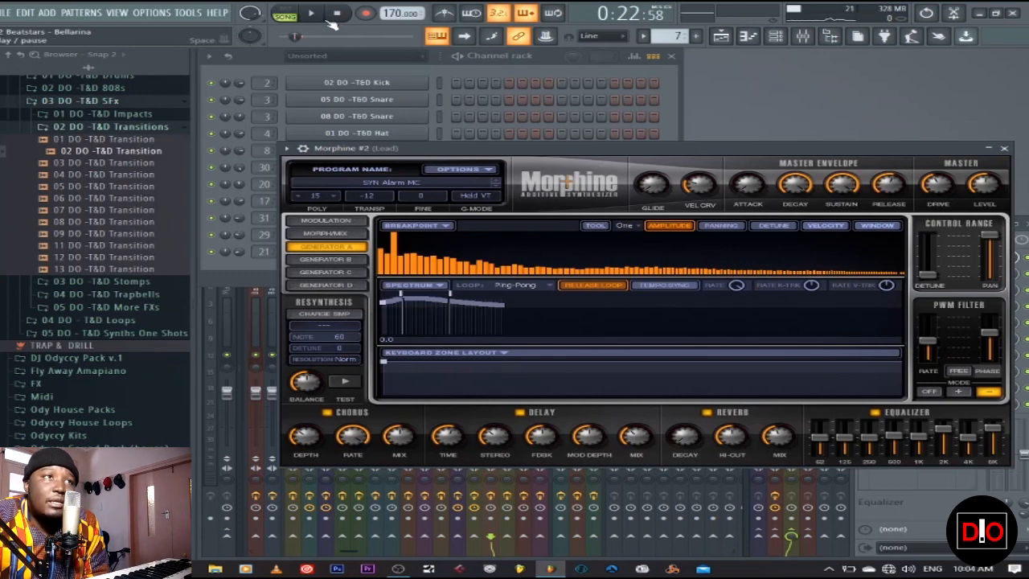
{"action": "left_click", "coordinate": [283, 13]}
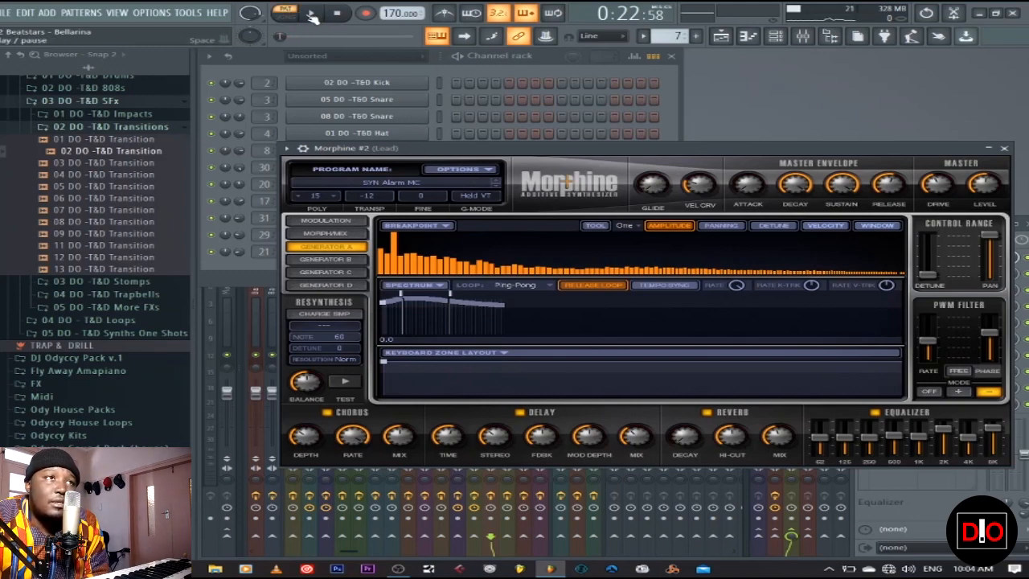
{"action": "left_click", "coordinate": [310, 13]}
{"action": "left_click_drag", "start_coordinate": [709, 154], "coordinate": [709, 97]}
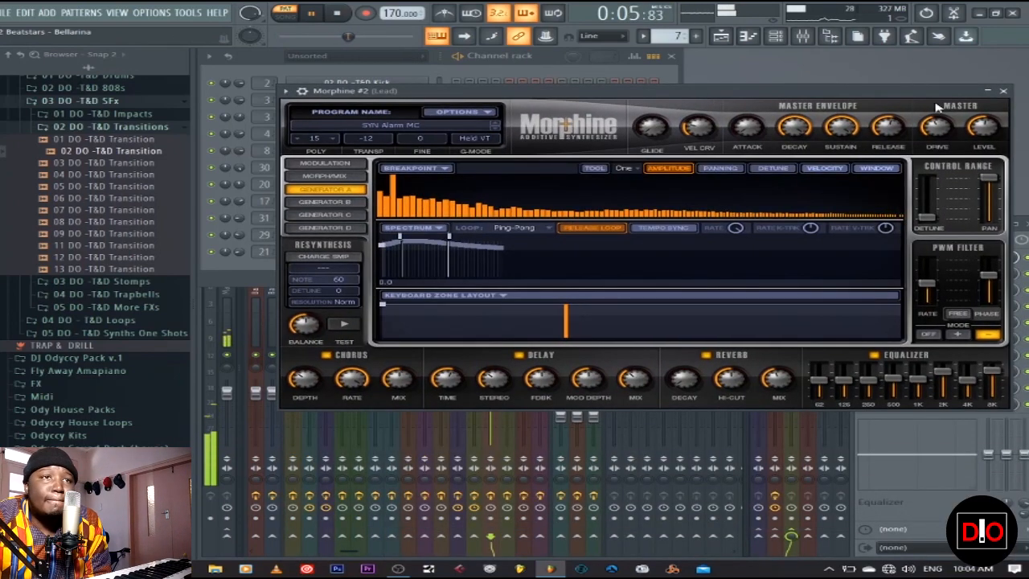
{"action": "left_click", "coordinate": [1003, 91]}
Examine all the Lead notes of Morphine #2 in the piano roll, close it and stop playback
{"action": "left_click", "coordinate": [559, 217]}
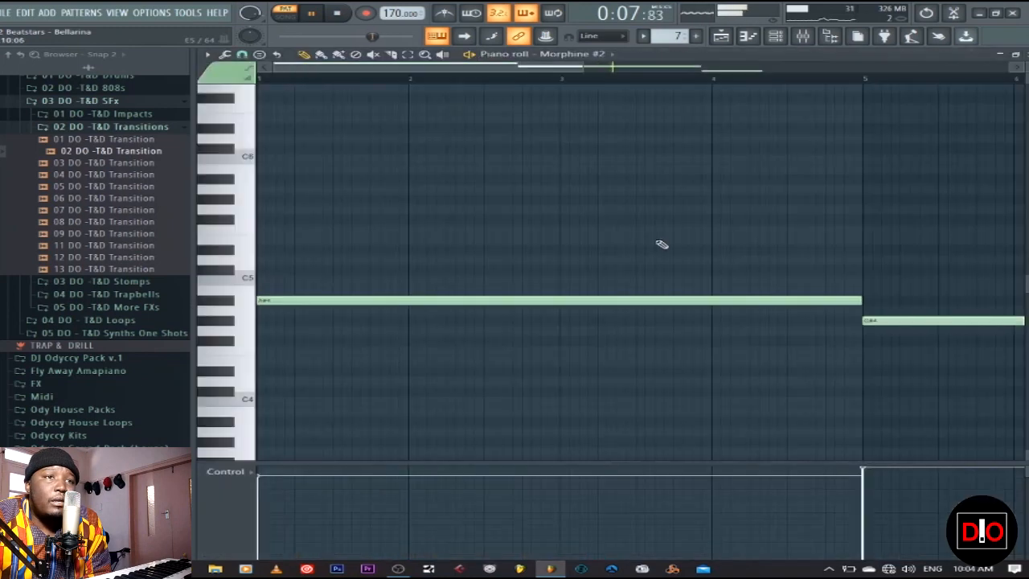
{"action": "left_click_drag", "start_coordinate": [582, 69], "coordinate": [870, 72]}
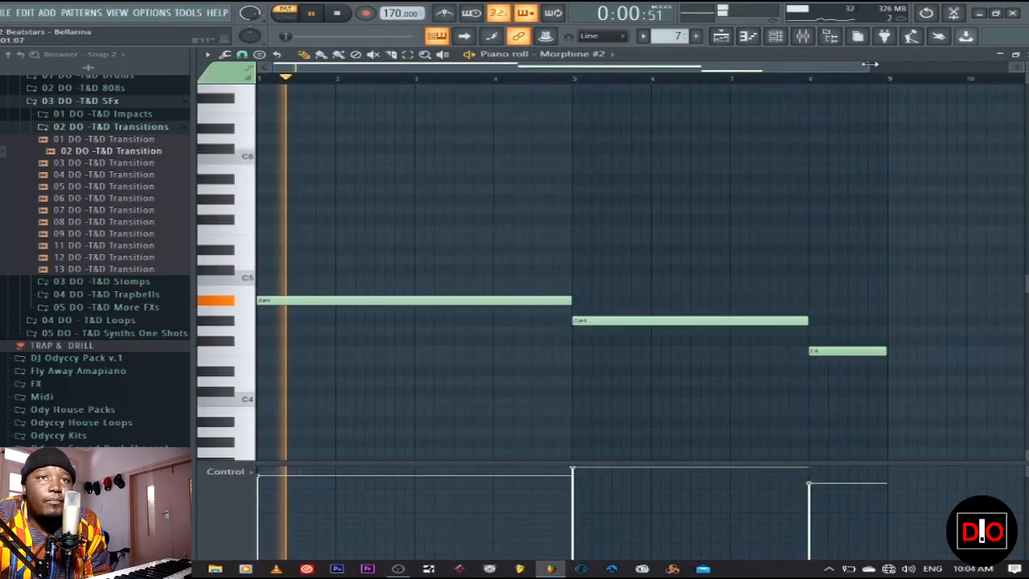
{"action": "left_click_drag", "start_coordinate": [869, 70], "coordinate": [906, 69]}
{"action": "left_click", "coordinate": [1015, 54]}
{"action": "key", "text": "space"}
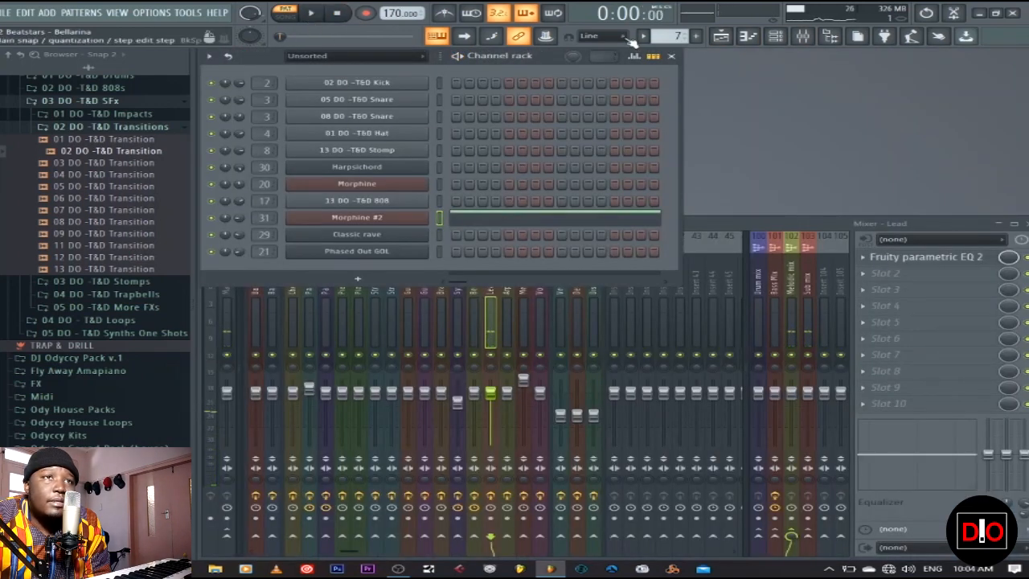
Return to the playlist and play the section in song mode with the Lead track included
{"action": "left_click", "coordinate": [721, 35]}
{"action": "left_click", "coordinate": [285, 14]}
{"action": "left_click", "coordinate": [316, 15]}
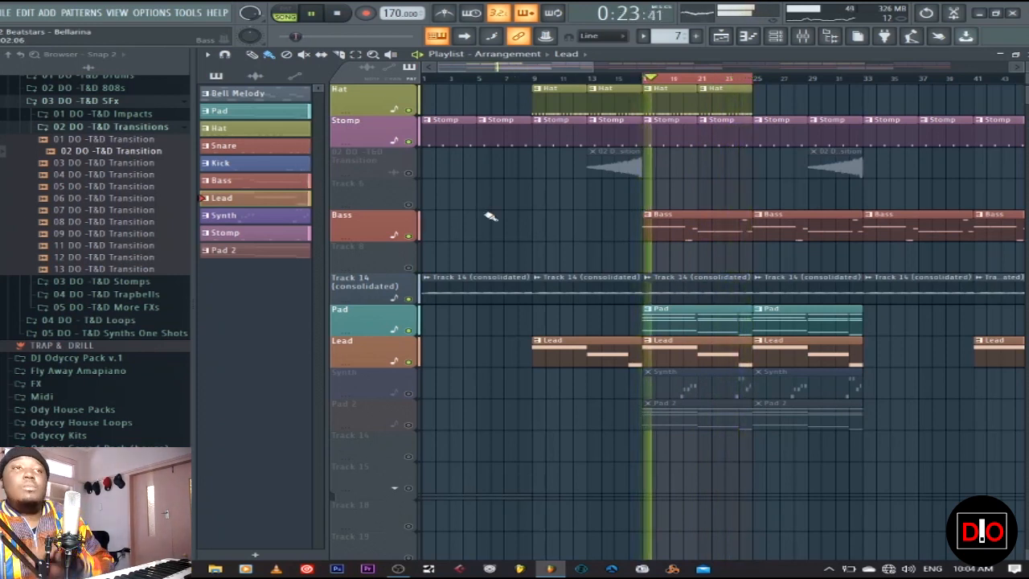
{"action": "left_click", "coordinate": [337, 14]}
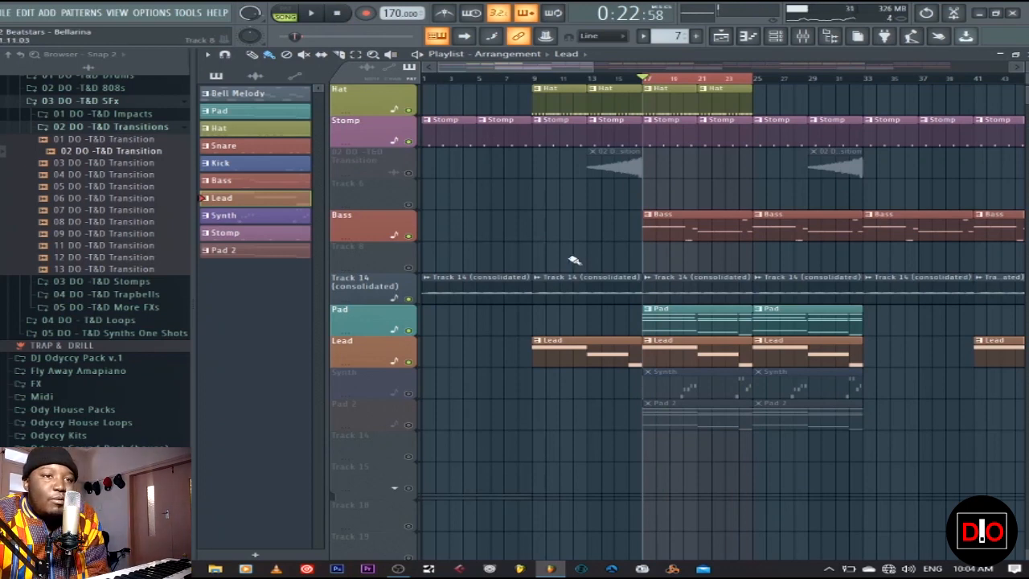
Select the Synth pattern in the playlist and unmute the Synth track
{"action": "scroll", "coordinate": [595, 241], "scroll_direction": "up", "scroll_amount": 2}
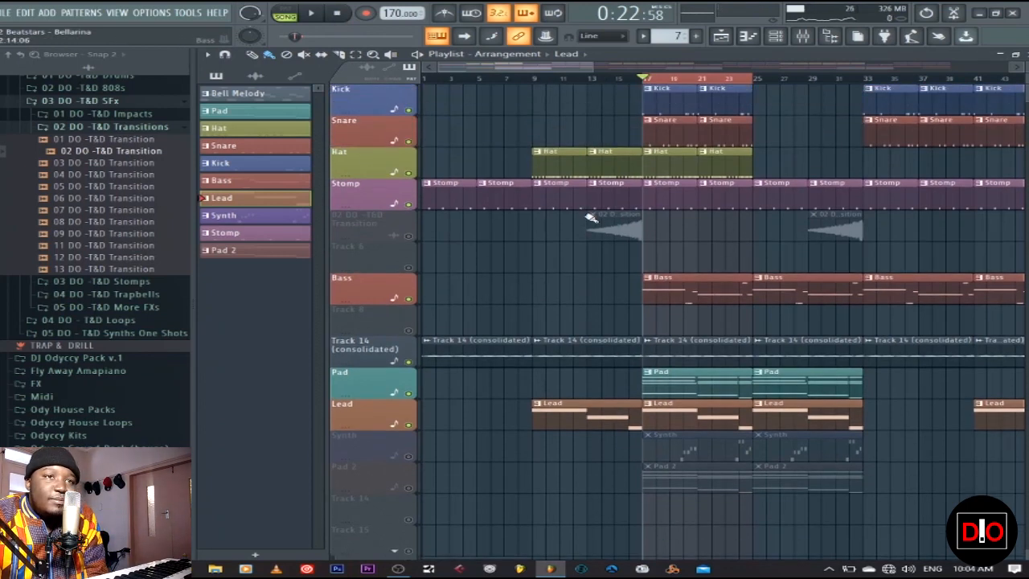
{"action": "scroll", "coordinate": [591, 217], "scroll_direction": "down", "scroll_amount": 3}
{"action": "left_click", "coordinate": [712, 358]}
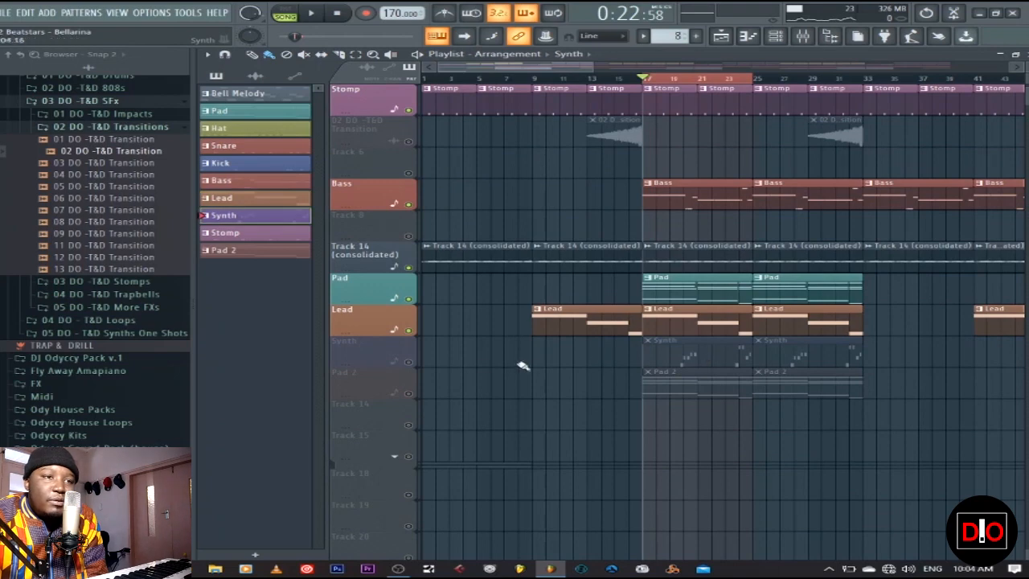
{"action": "left_click", "coordinate": [408, 362]}
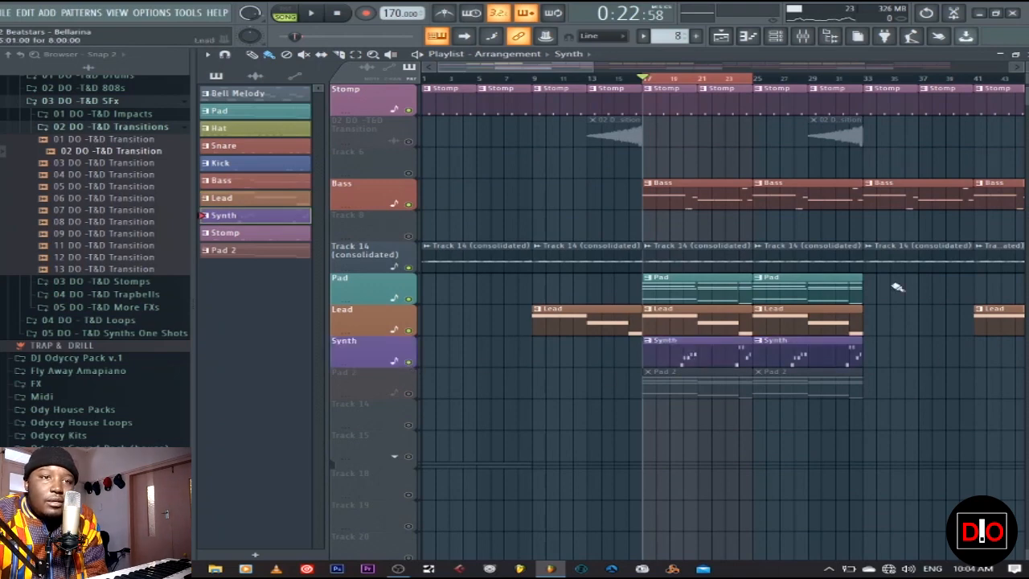
Switch to pattern mode, open the Classic rave channel to examine its Harmor settings, and close the plugin window
{"action": "left_click", "coordinate": [1015, 54]}
{"action": "left_click", "coordinate": [290, 11]}
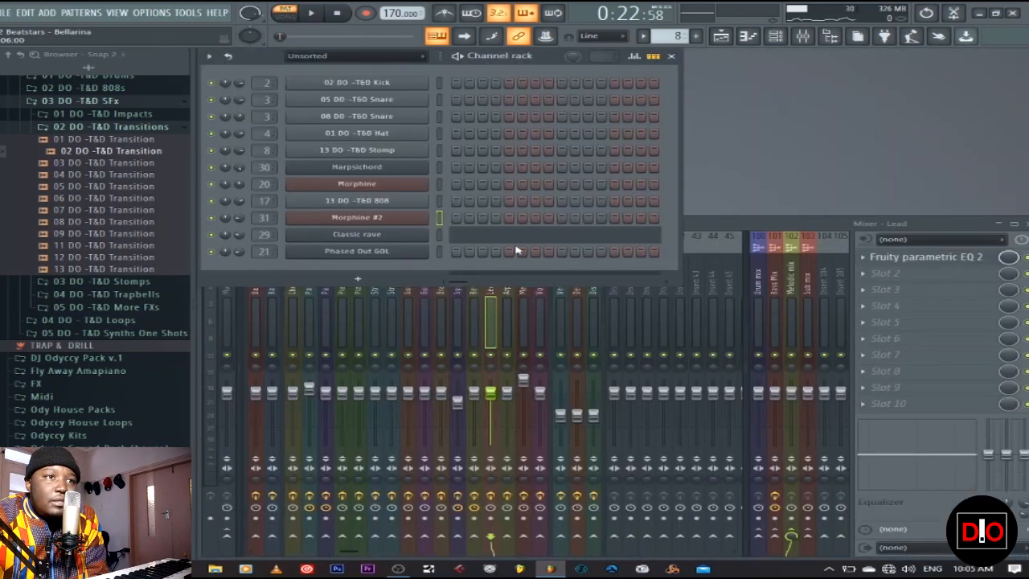
{"action": "left_click", "coordinate": [357, 234]}
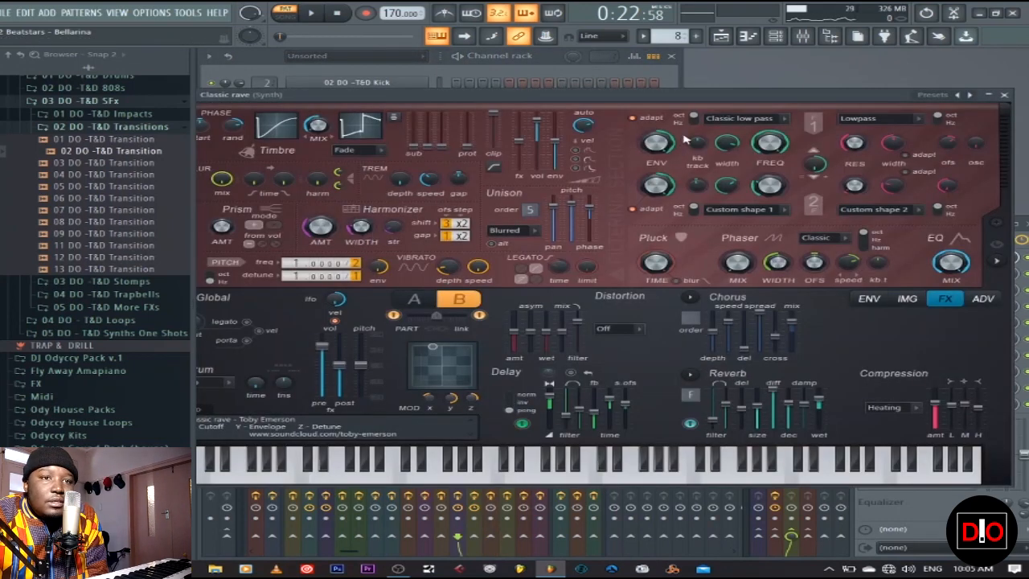
{"action": "left_click_drag", "start_coordinate": [639, 107], "coordinate": [640, 81]}
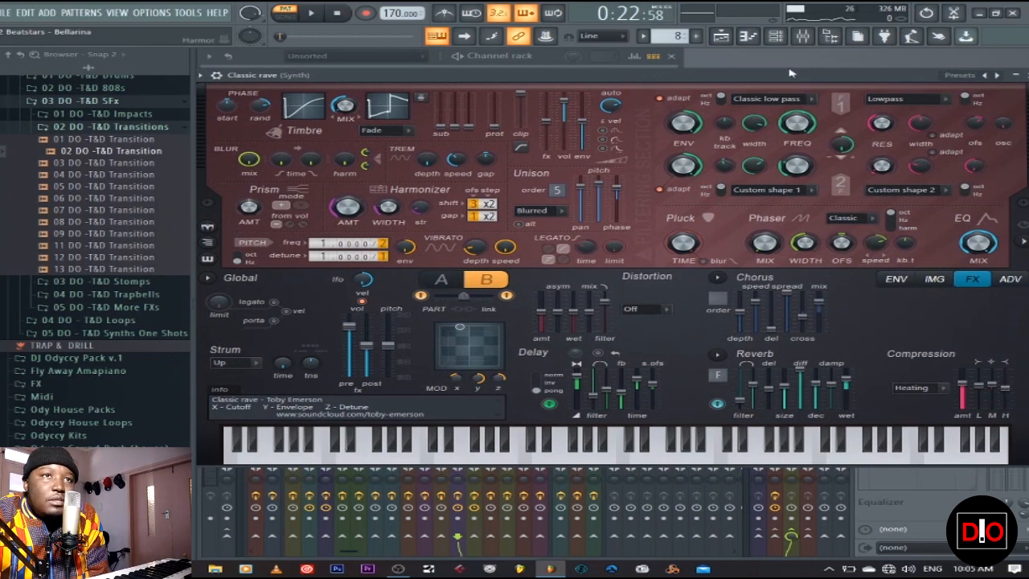
{"action": "left_click_drag", "start_coordinate": [781, 80], "coordinate": [656, 90]}
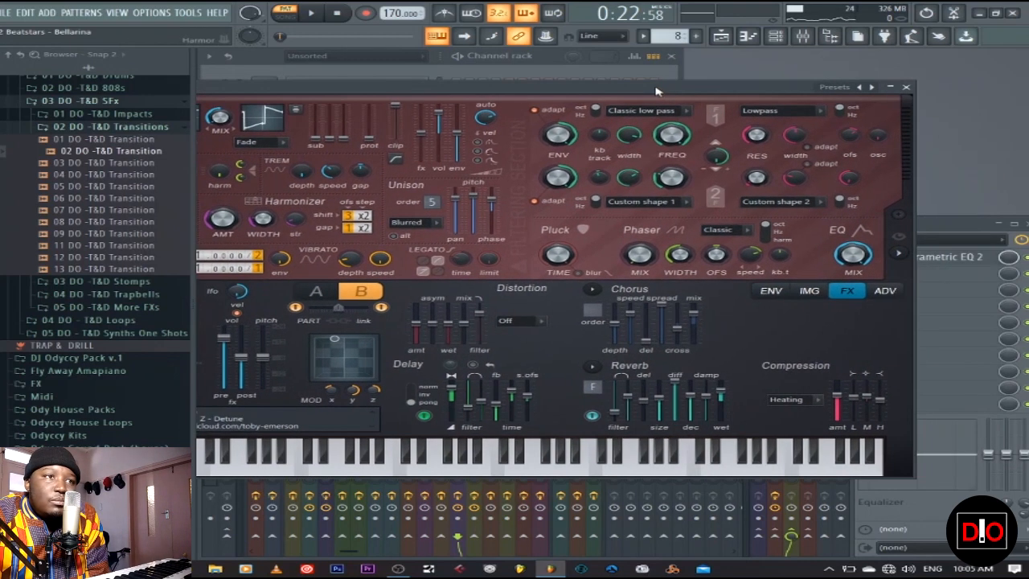
{"action": "left_click", "coordinate": [906, 88]}
Play the Synth pattern while examining the Classic rave notes in the piano roll, and close the piano roll
{"action": "key", "text": "space"}
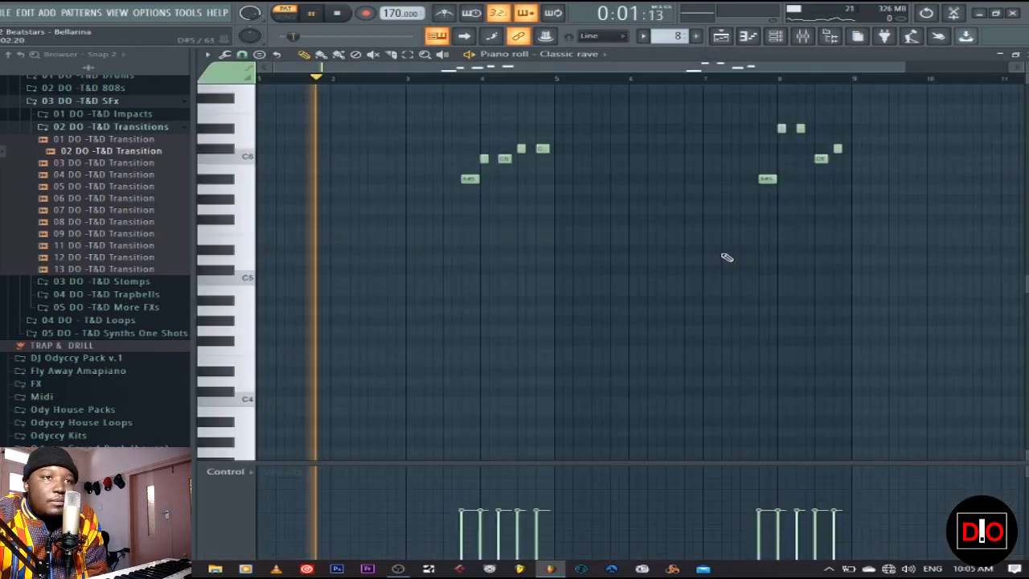
{"action": "left_click", "coordinate": [618, 236]}
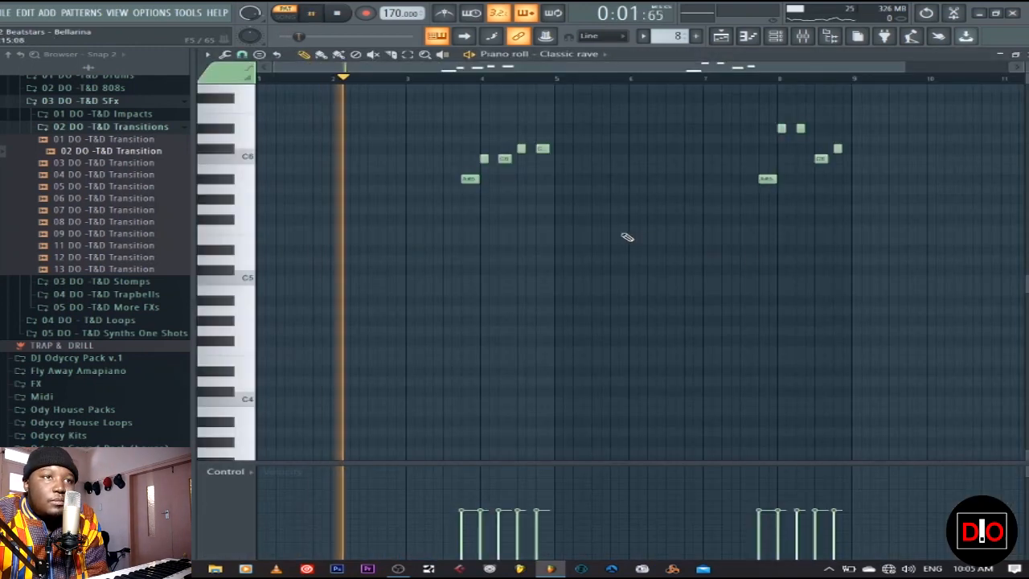
{"action": "scroll", "coordinate": [635, 241], "scroll_direction": "up", "scroll_amount": 4}
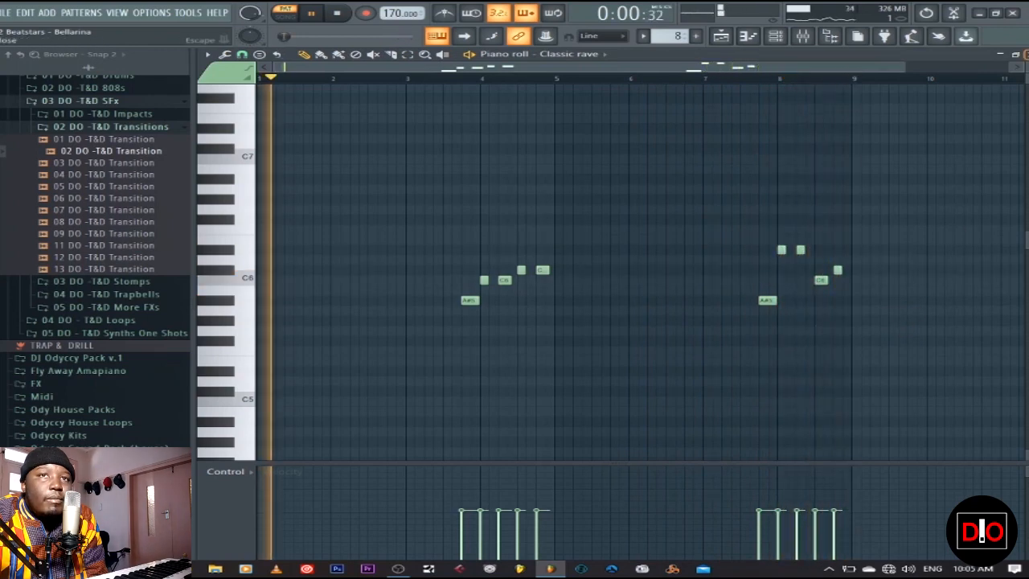
{"action": "left_click", "coordinate": [1015, 54]}
{"action": "key", "text": "space"}
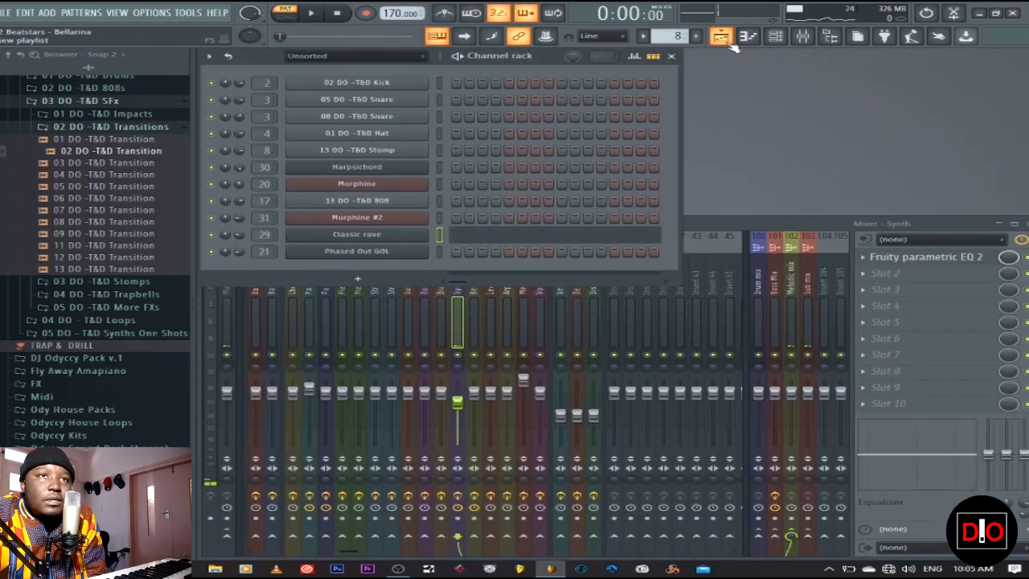
Return to the playlist and play the section in song mode with the Synth track included
{"action": "left_click", "coordinate": [728, 42]}
{"action": "left_click", "coordinate": [654, 83]}
{"action": "key", "text": "space"}
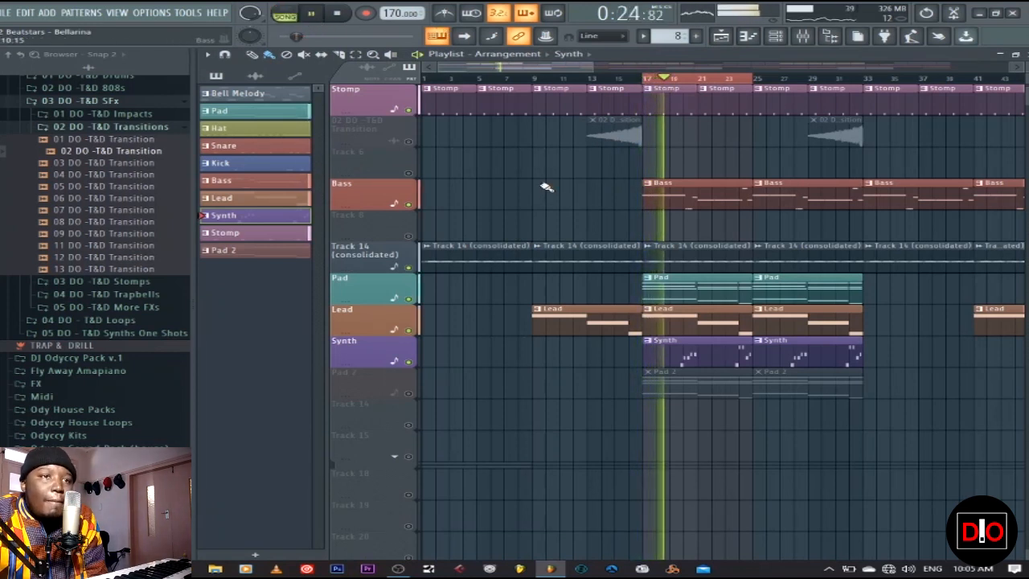
{"action": "left_click", "coordinate": [342, 11]}
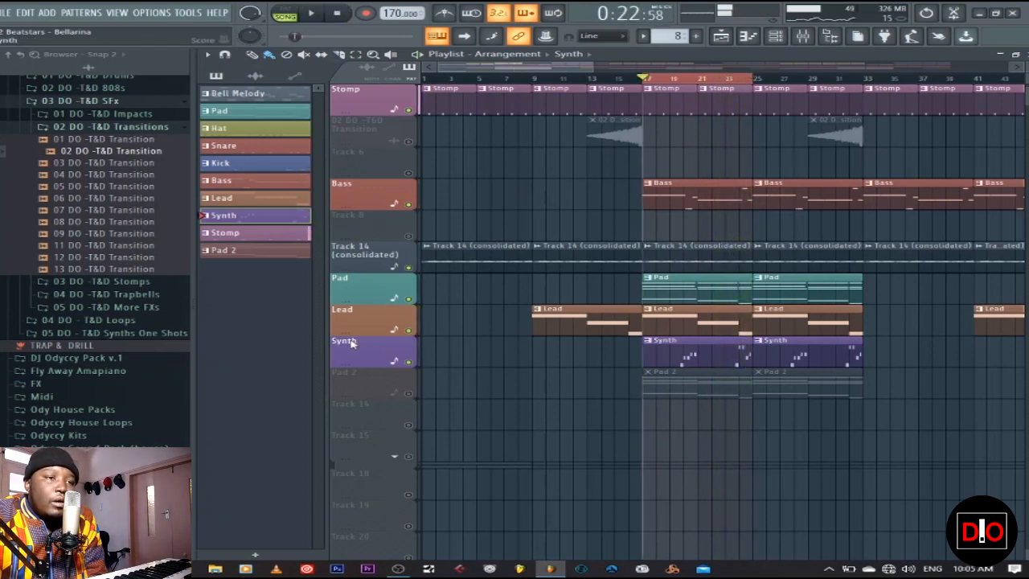
Unmute the Pad 2 track and select the Pad 2 pattern in the playlist
{"action": "left_click", "coordinate": [409, 393]}
{"action": "left_click", "coordinate": [666, 379]}
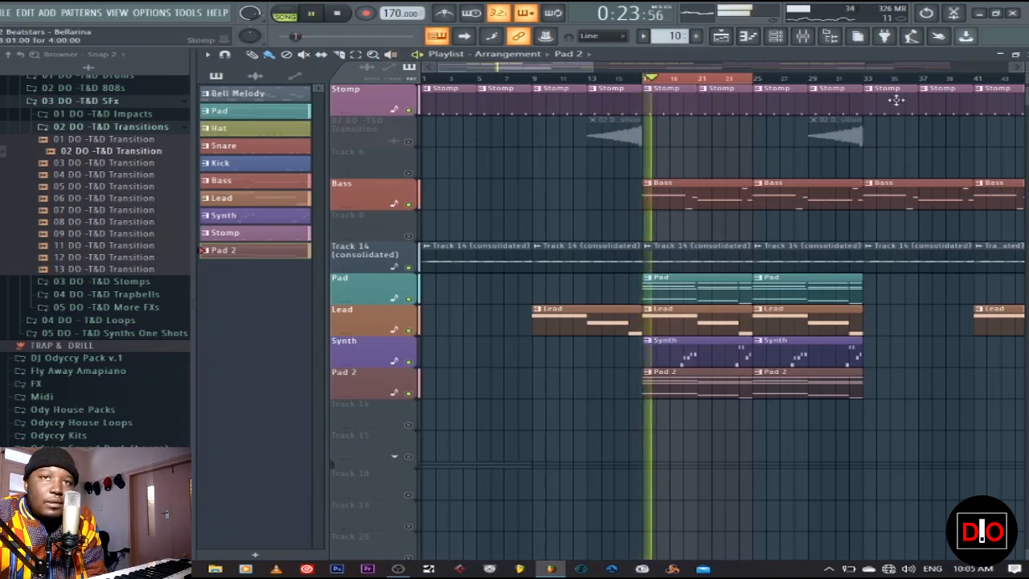
Open the Phased Out GOL channel from the channel rack, examine its Harmless settings during playback, and close the plugin window
{"action": "key", "text": "F6"}
{"action": "key", "text": "F9"}
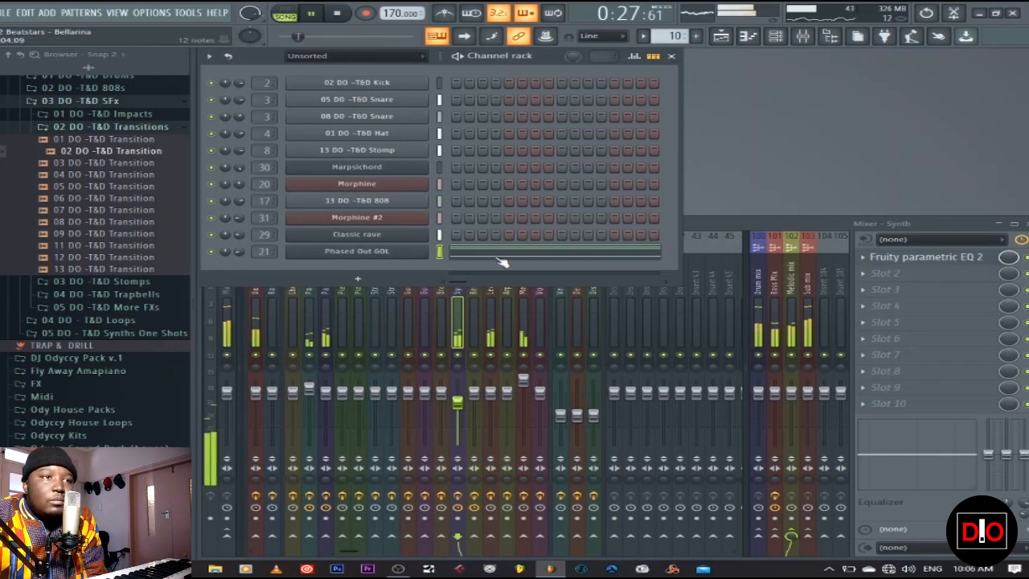
{"action": "left_click", "coordinate": [408, 254]}
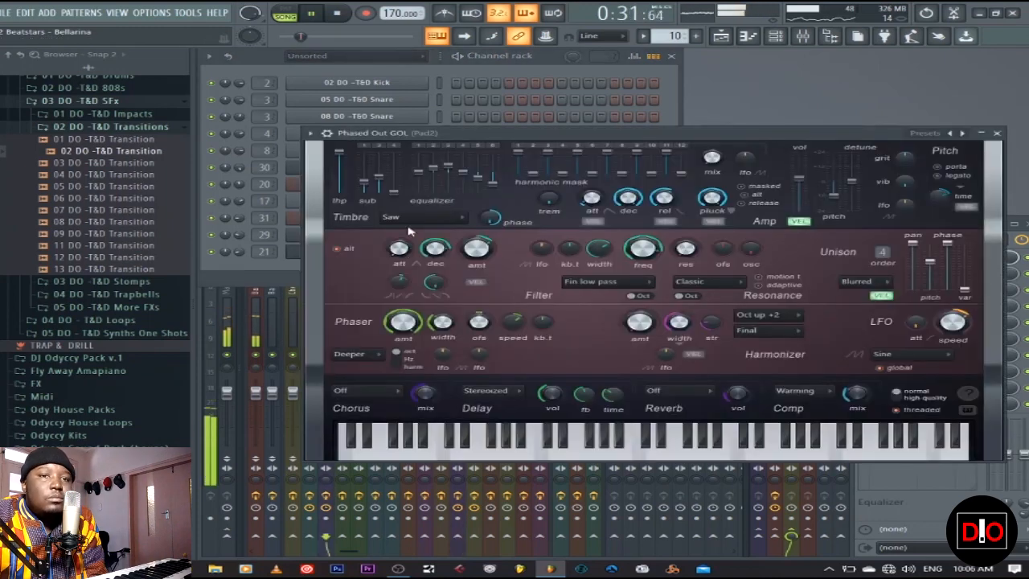
{"action": "left_click", "coordinate": [339, 13]}
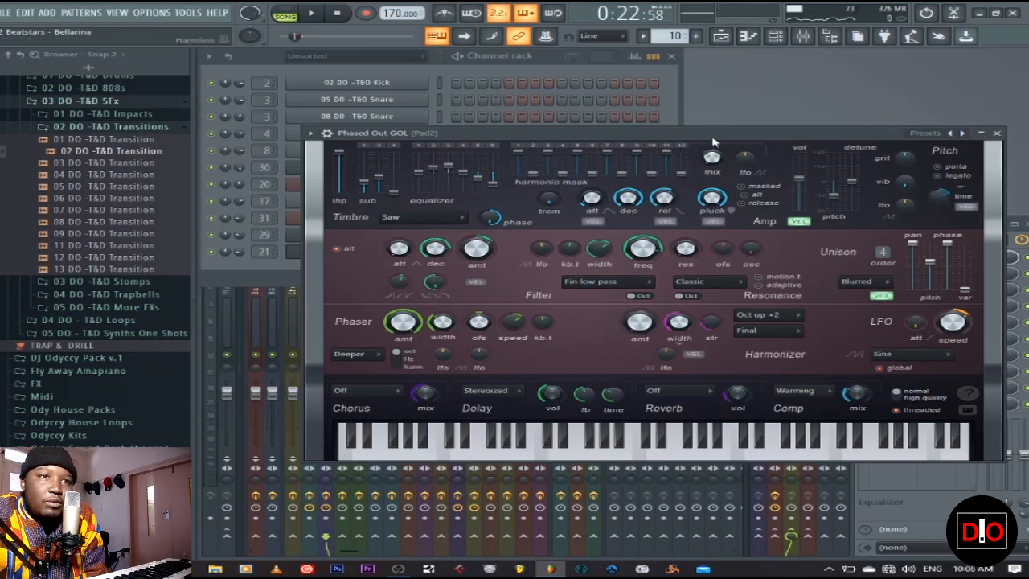
{"action": "left_click_drag", "start_coordinate": [711, 140], "coordinate": [682, 140]}
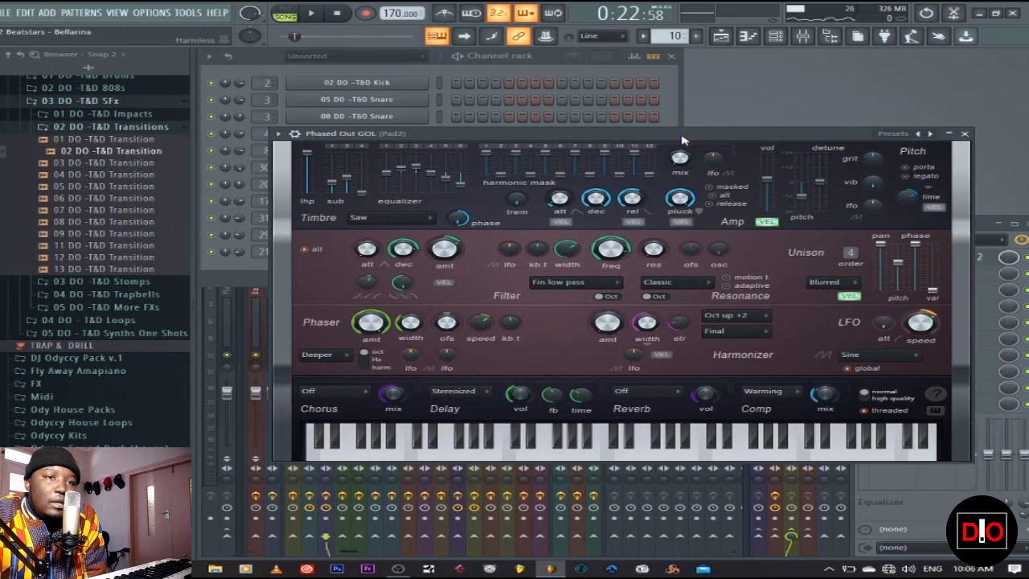
{"action": "left_click", "coordinate": [966, 134]}
Examine the Pad 2 chord notes of Phased Out GOL in the piano roll, play the section, and return to the playlist
{"action": "left_click", "coordinate": [577, 254]}
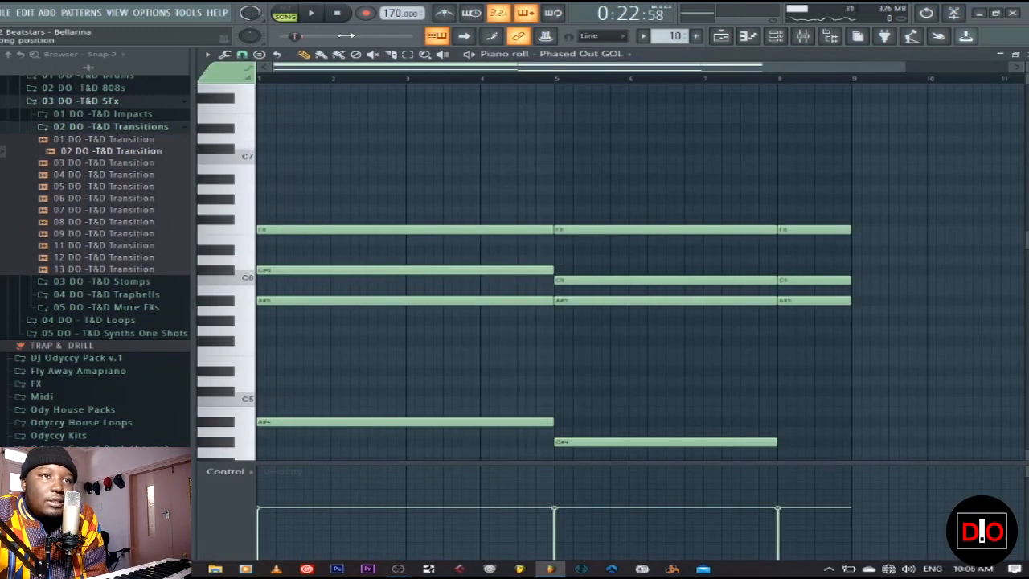
{"action": "scroll", "coordinate": [514, 177], "scroll_direction": "down", "scroll_amount": 3}
{"action": "scroll", "coordinate": [509, 172], "scroll_direction": "up", "scroll_amount": 1}
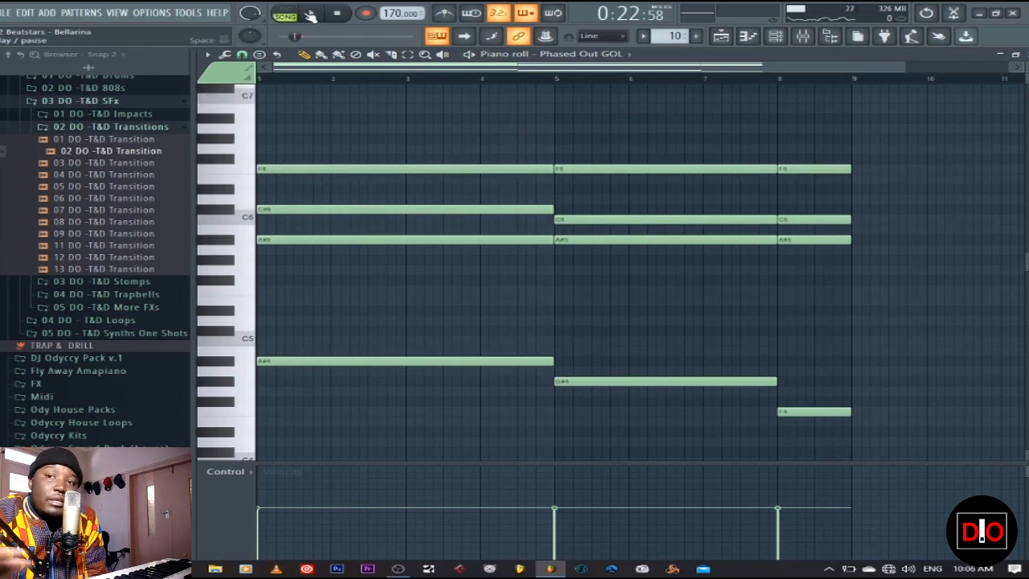
{"action": "left_click", "coordinate": [311, 17]}
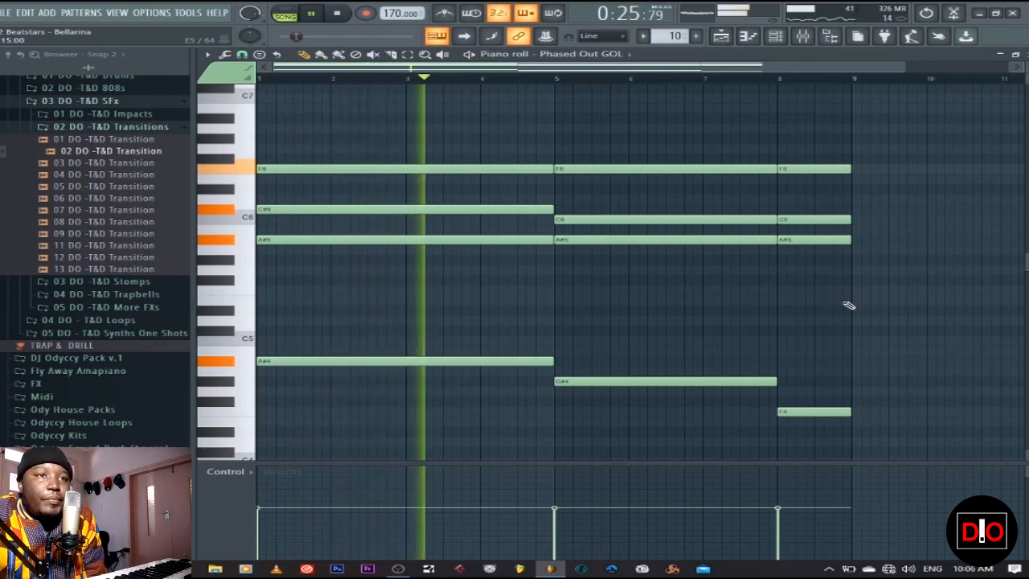
{"action": "left_click", "coordinate": [339, 13]}
{"action": "left_click", "coordinate": [748, 36]}
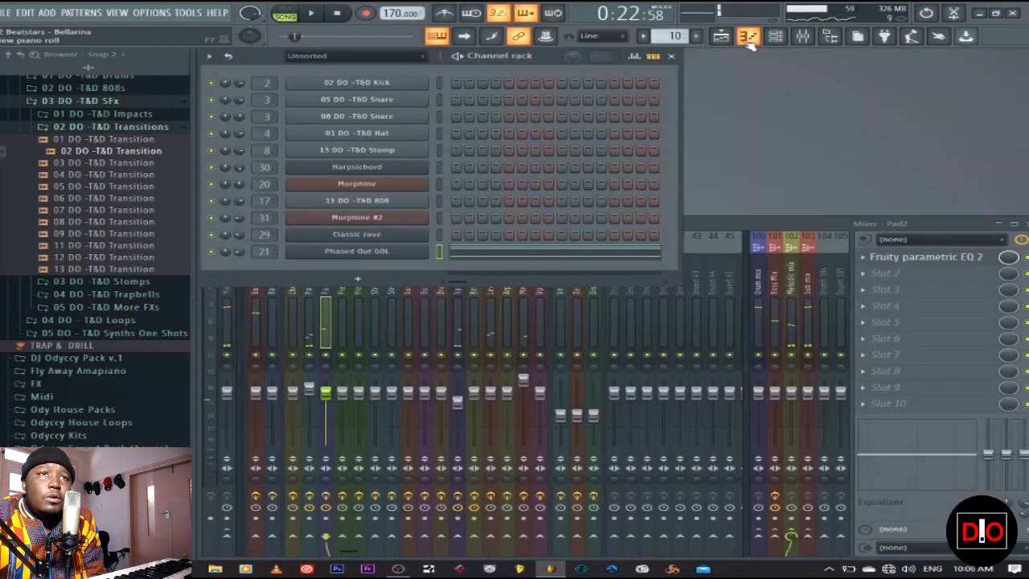
{"action": "left_click", "coordinate": [728, 38]}
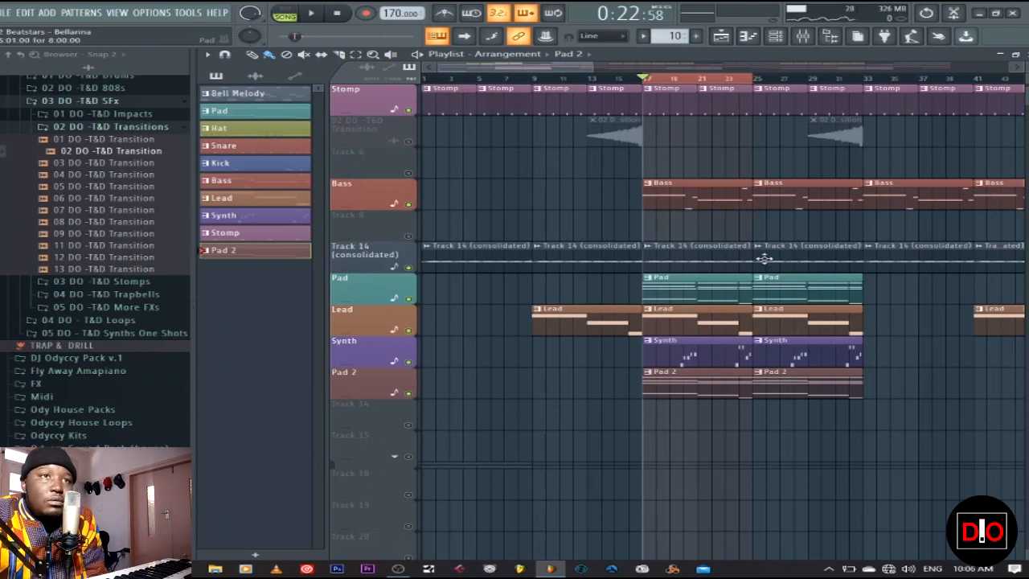
Unmute the 02 DO -T&D Transition track and play the song from bar 13 to hear the riser leading into bar 17
{"action": "scroll", "coordinate": [643, 205], "scroll_direction": "up", "scroll_amount": 3}
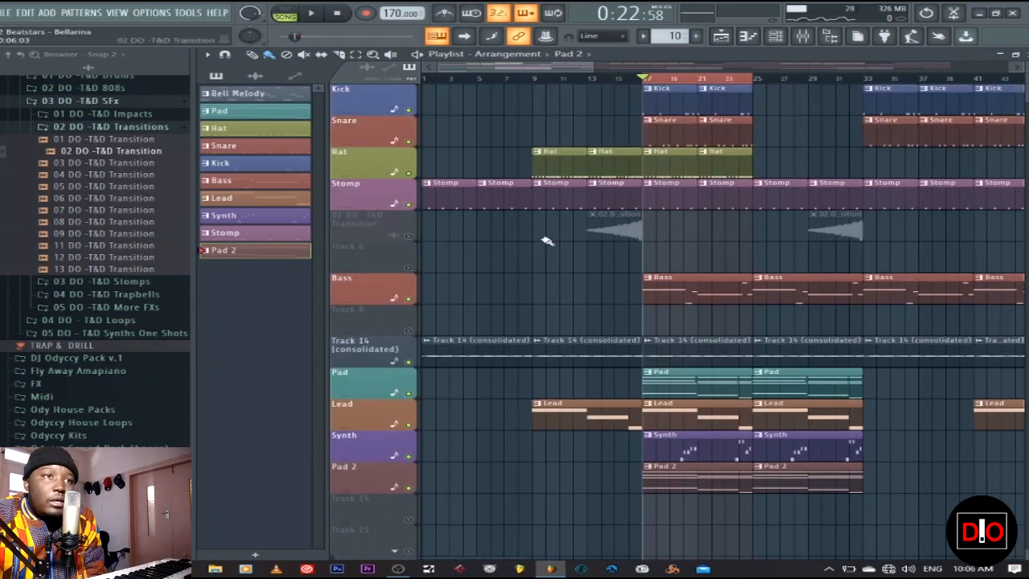
{"action": "left_click", "coordinate": [409, 237]}
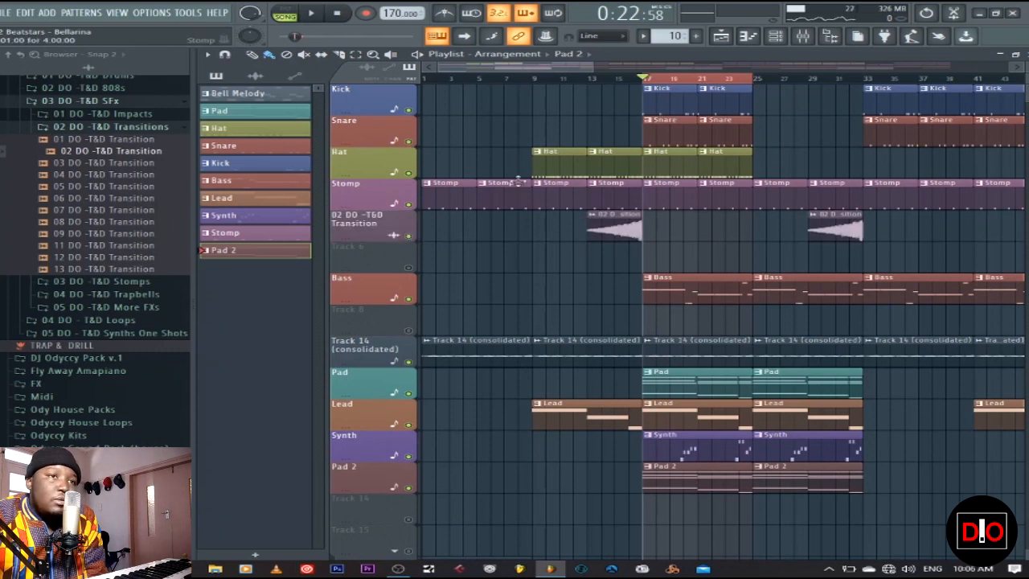
{"action": "left_click", "coordinate": [590, 79]}
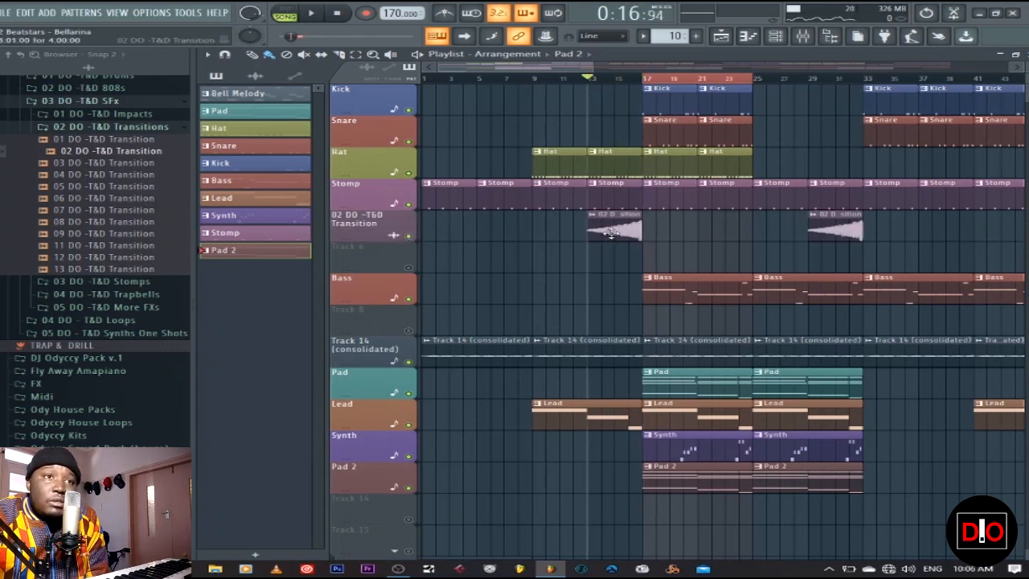
{"action": "left_click", "coordinate": [329, 15]}
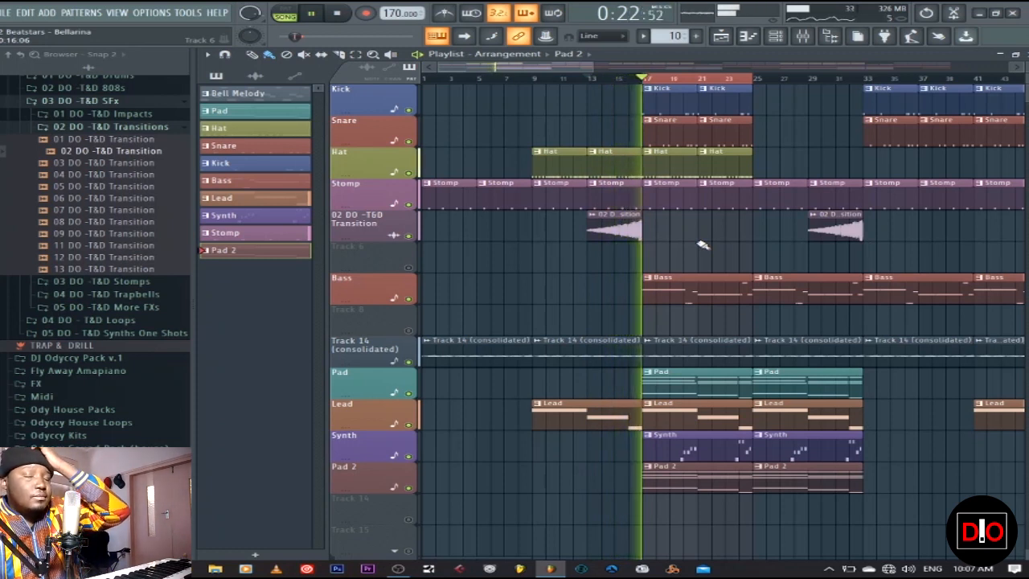
{"action": "left_click", "coordinate": [348, 14]}
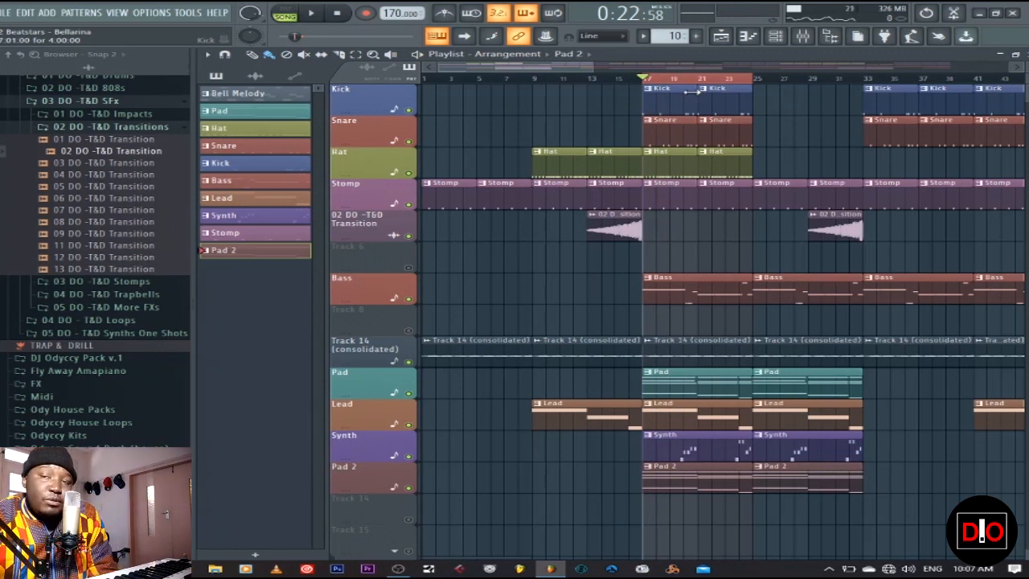
Show the whole arrangement in the playlist and play the song from the beginning
{"action": "left_click", "coordinate": [438, 81]}
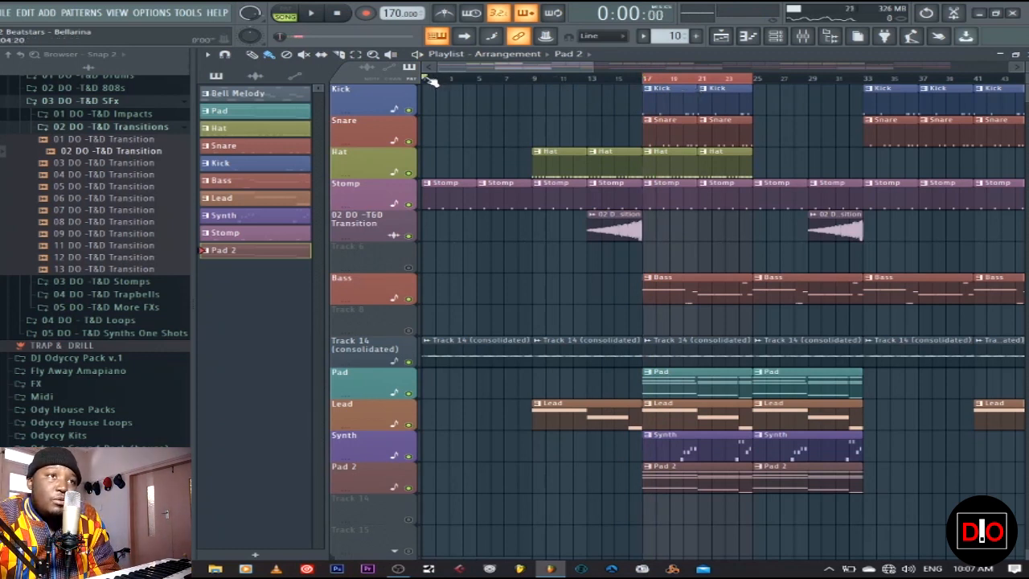
{"action": "left_click_drag", "start_coordinate": [593, 67], "coordinate": [1012, 70]}
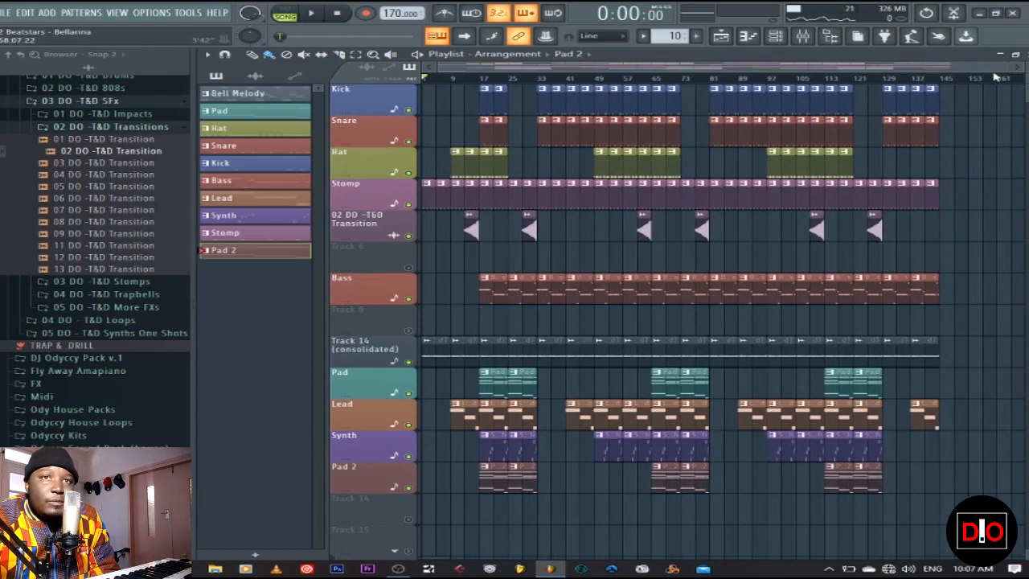
{"action": "left_click_drag", "start_coordinate": [1004, 71], "coordinate": [851, 71]}
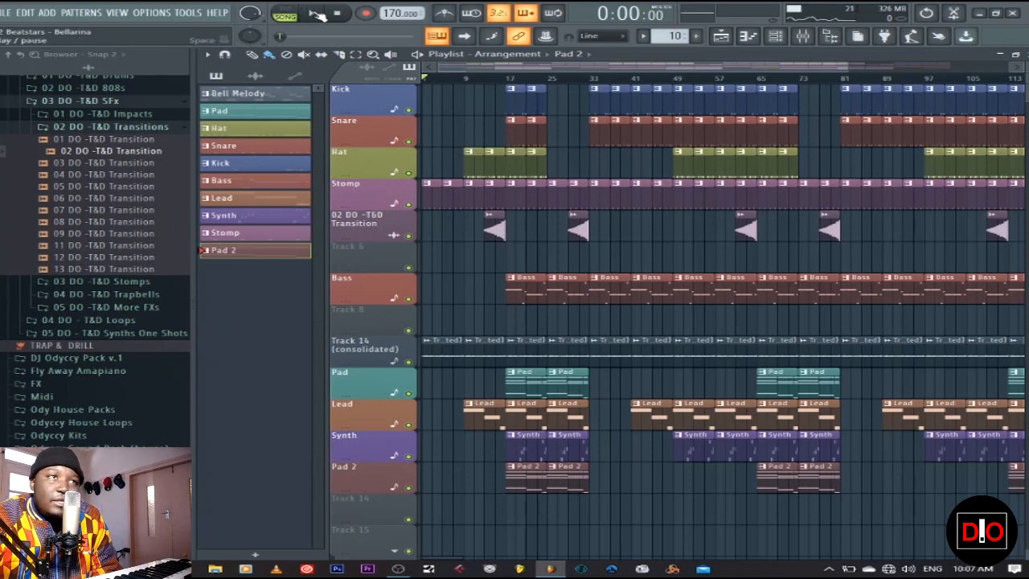
{"action": "left_click", "coordinate": [316, 14]}
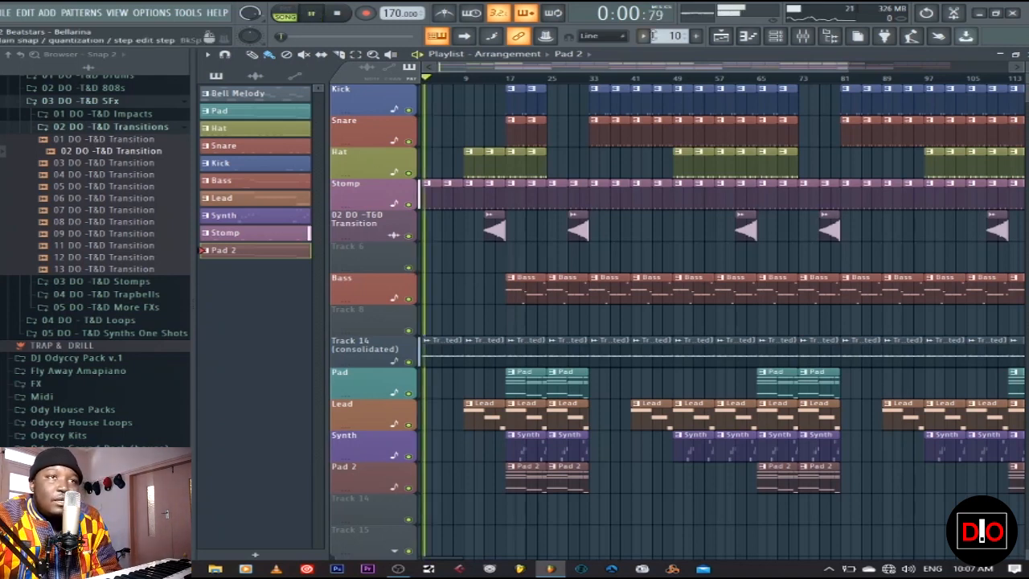
{"action": "left_click_drag", "start_coordinate": [844, 70], "coordinate": [892, 70]}
{"action": "scroll", "coordinate": [833, 251], "scroll_direction": "down", "scroll_amount": 3}
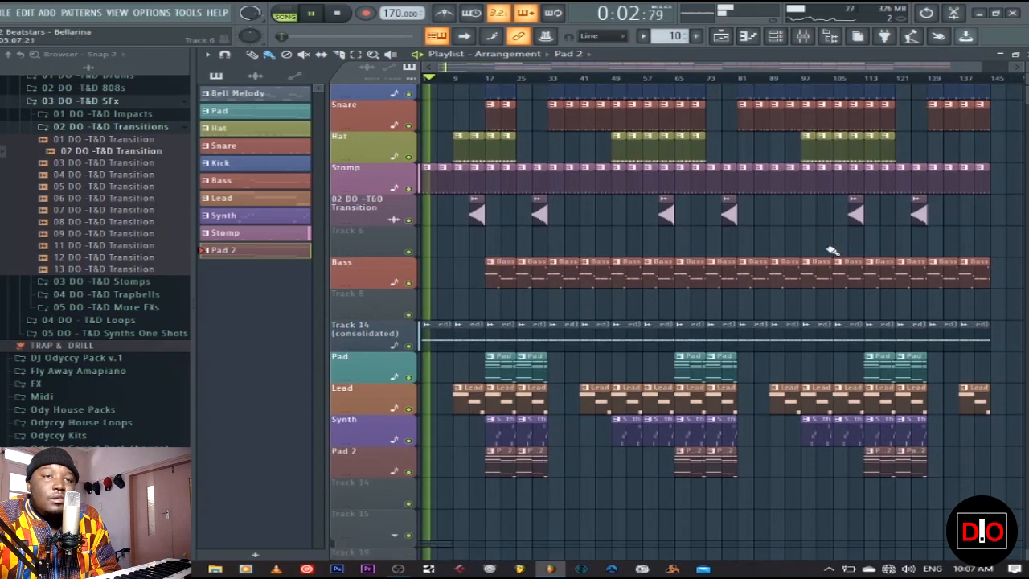
{"action": "scroll", "coordinate": [833, 250], "scroll_direction": "up", "scroll_amount": 2}
{"action": "scroll", "coordinate": [833, 251], "scroll_direction": "up", "scroll_amount": 1}
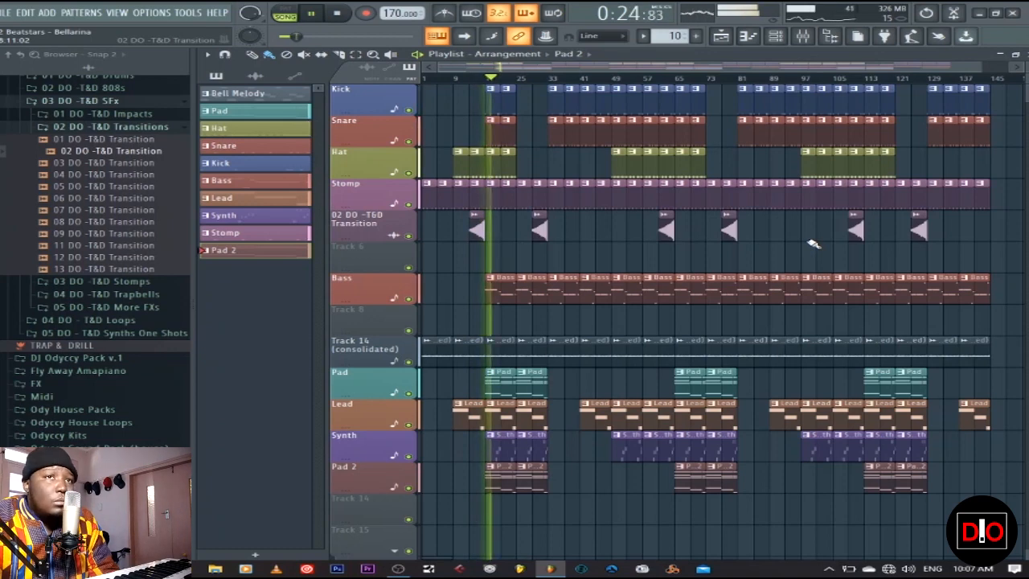
Raise the main level of Fruity parametric EQ 2 on the Melody mixer track during playback and close the plugin window
{"action": "left_click", "coordinate": [804, 36]}
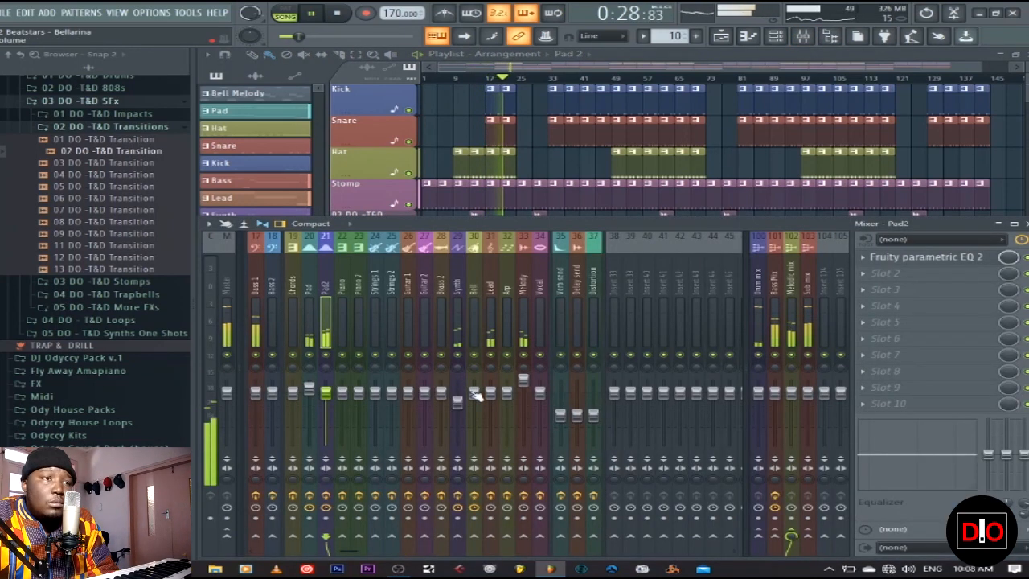
{"action": "left_click", "coordinate": [527, 378]}
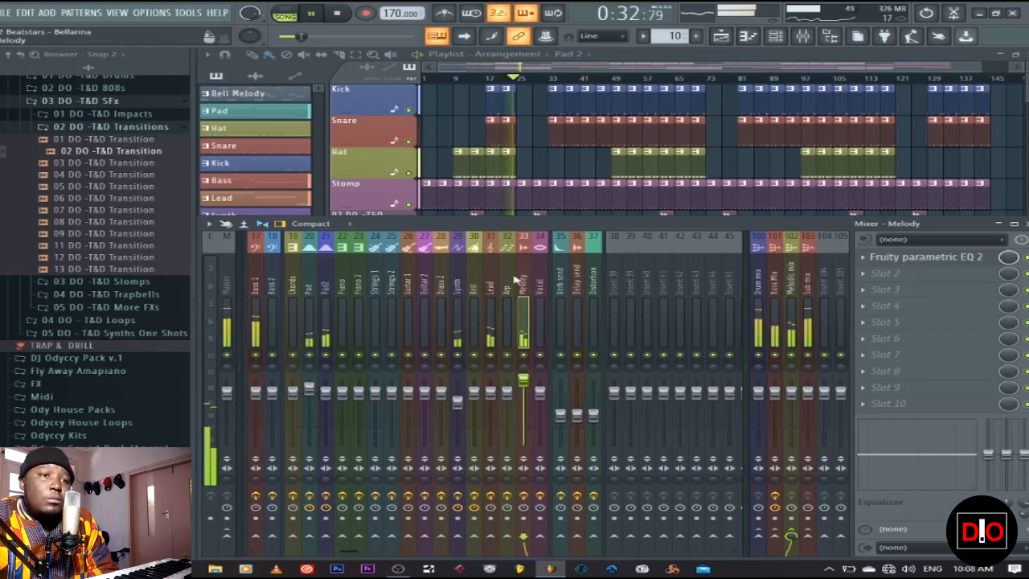
{"action": "left_click", "coordinate": [925, 258]}
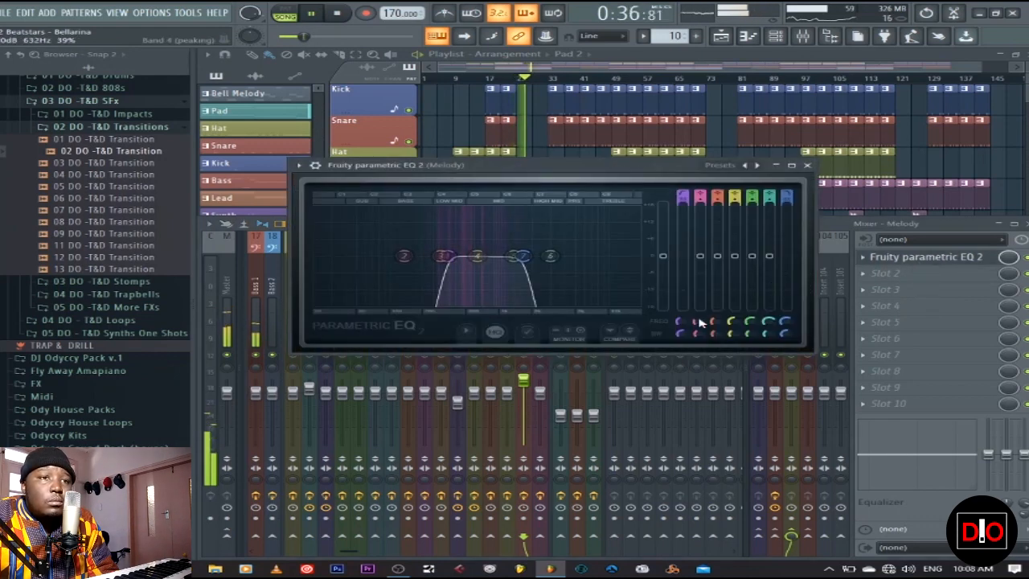
{"action": "left_click_drag", "start_coordinate": [663, 256], "coordinate": [664, 242]}
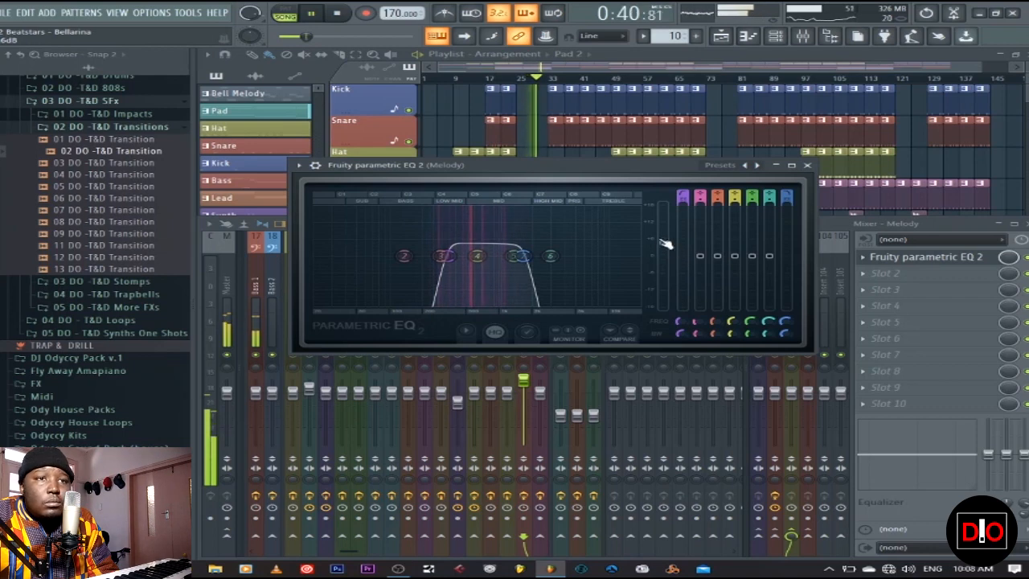
{"action": "left_click", "coordinate": [807, 165]}
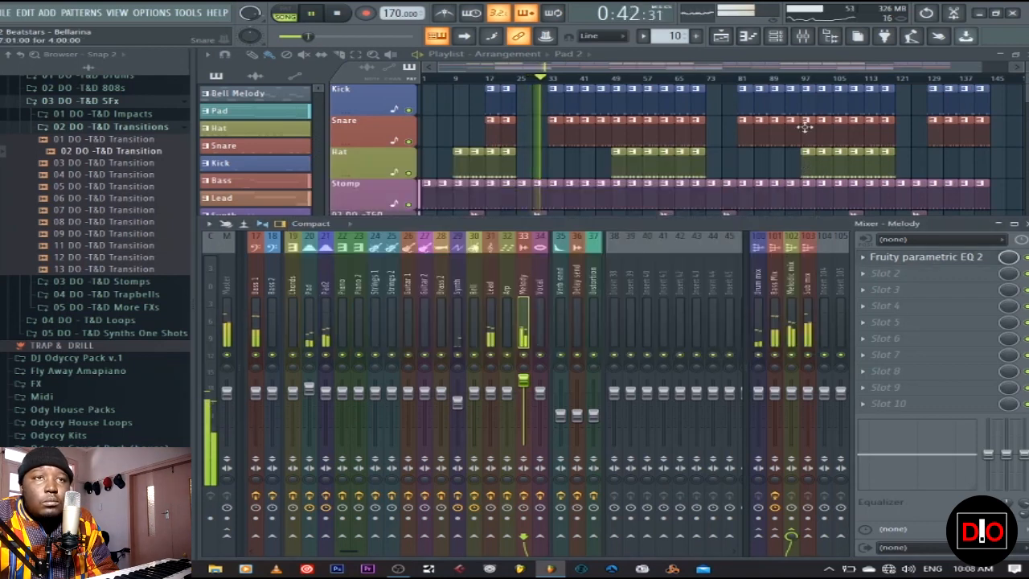
Close the mixer to return to the playlist and save the project
{"action": "left_click", "coordinate": [802, 37]}
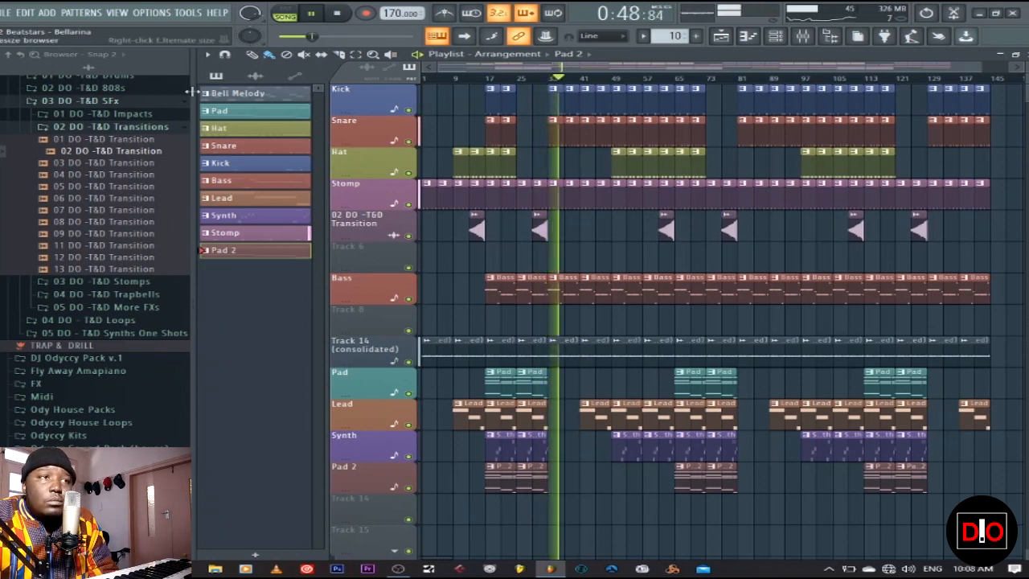
{"action": "left_click", "coordinate": [10, 13]}
{"action": "key", "text": "Escape"}
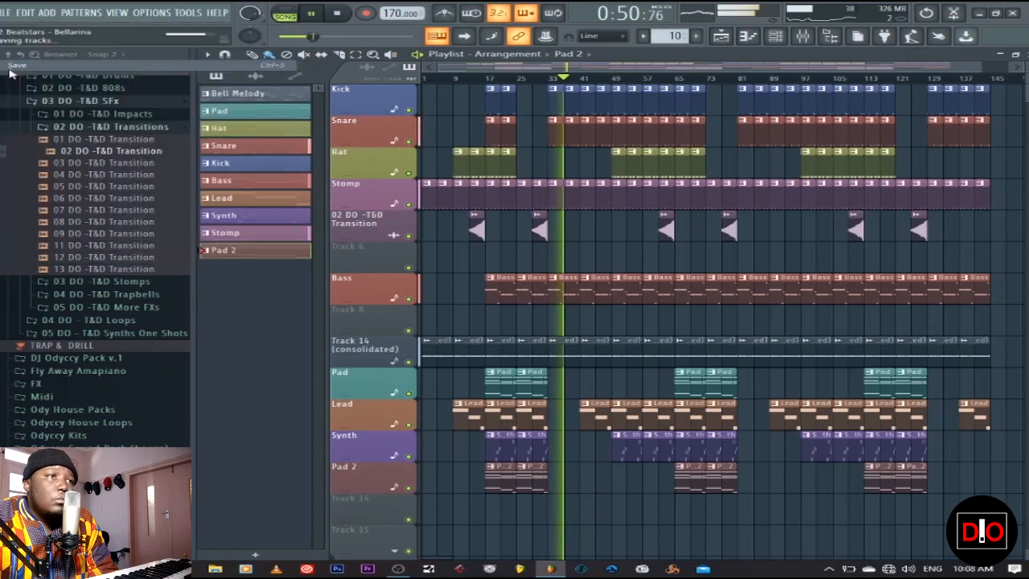